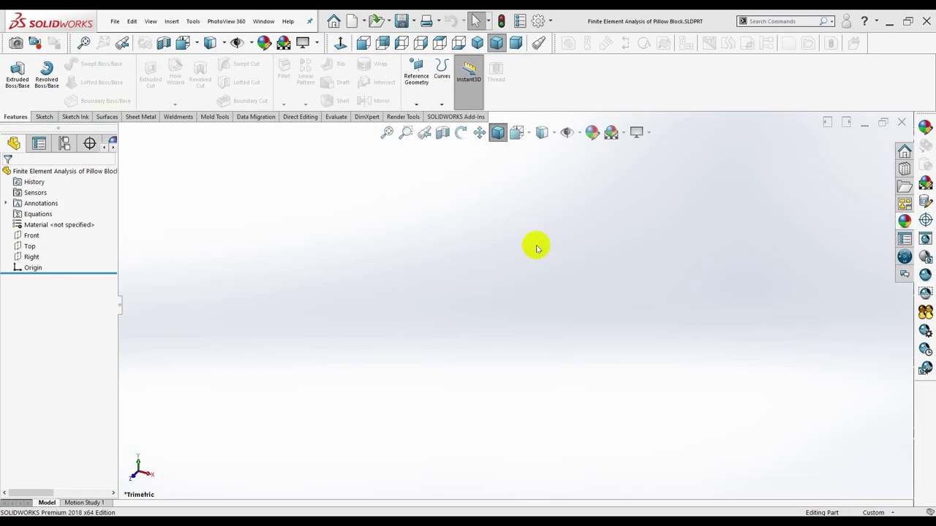
- Set document units to IPS and raise shaded image quality to high (deviation 0.15243902 mm)
{"action": "left_click", "coordinate": [548, 21]}
{"action": "left_click", "coordinate": [550, 33]}
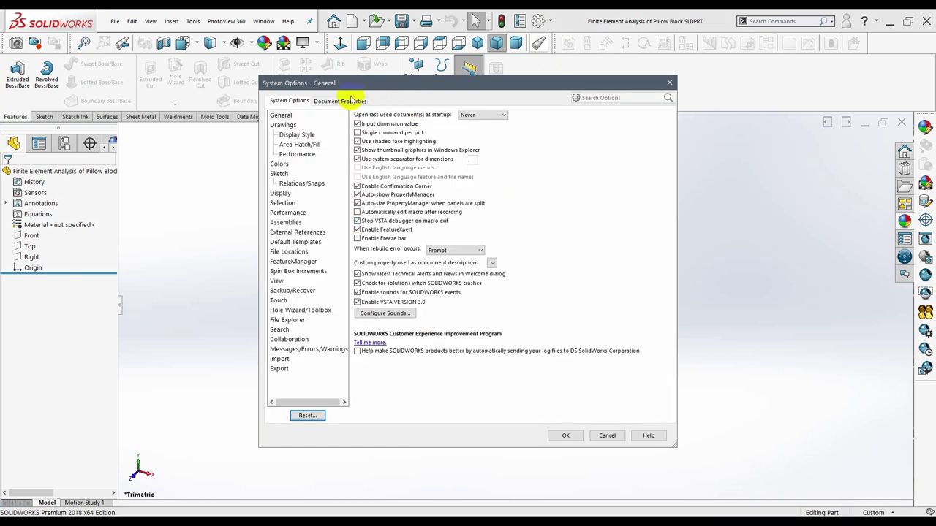
{"action": "left_click", "coordinate": [351, 99]}
{"action": "left_click", "coordinate": [278, 193]}
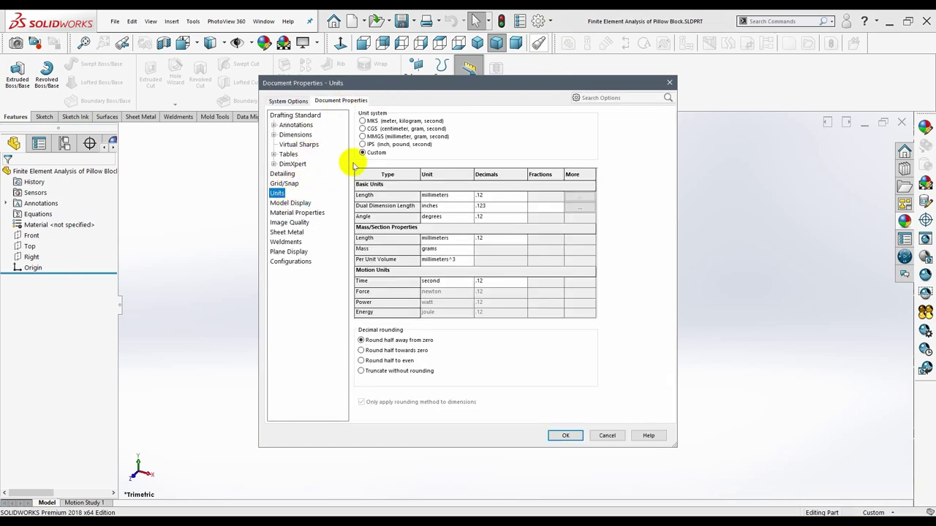
{"action": "left_click", "coordinate": [290, 222]}
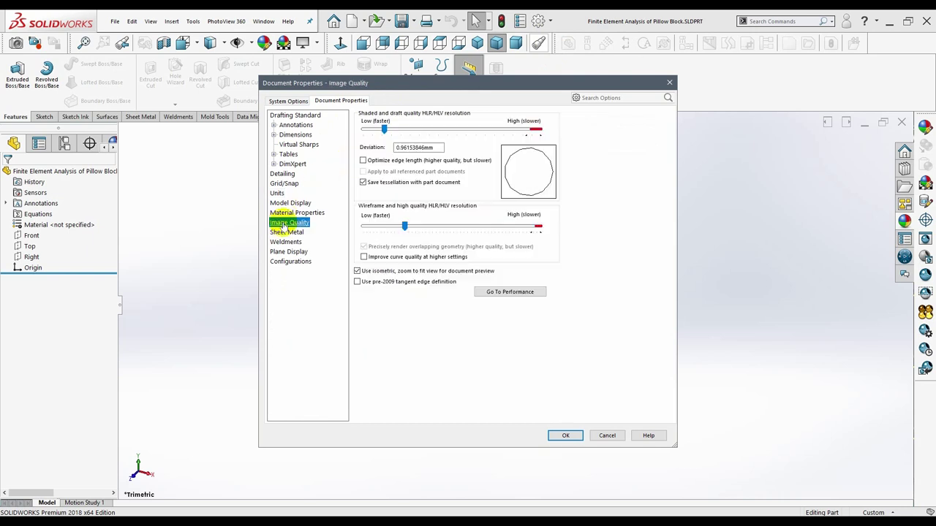
{"action": "left_click_drag", "start_coordinate": [385, 135], "coordinate": [522, 135]}
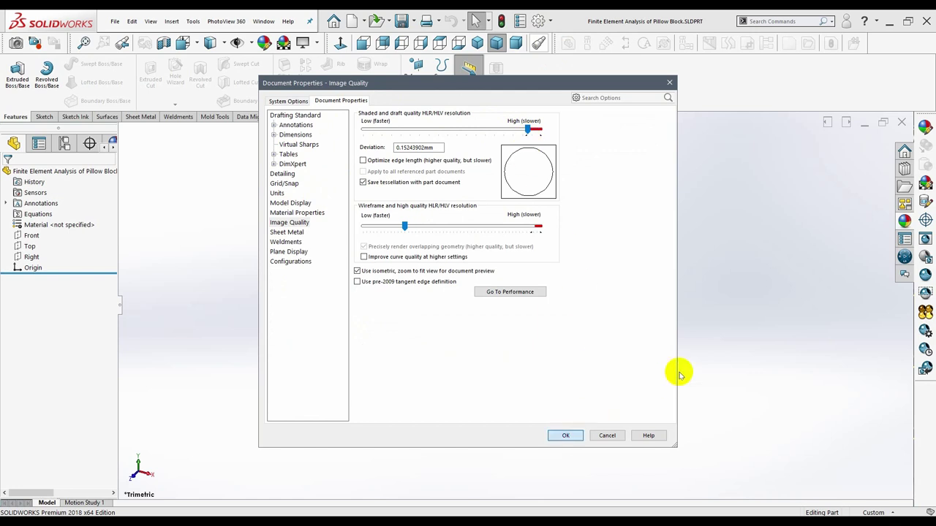
{"action": "key", "text": "Return"}
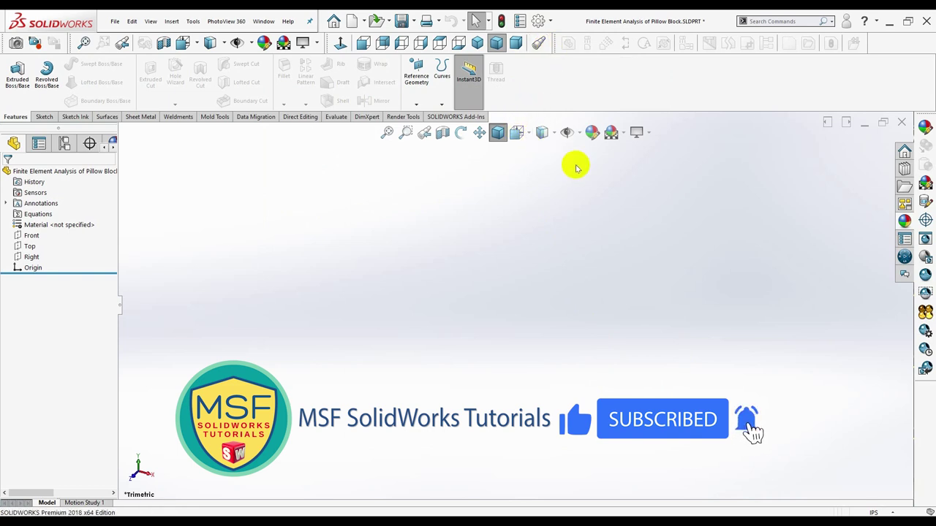
{"action": "left_click", "coordinate": [905, 222]}
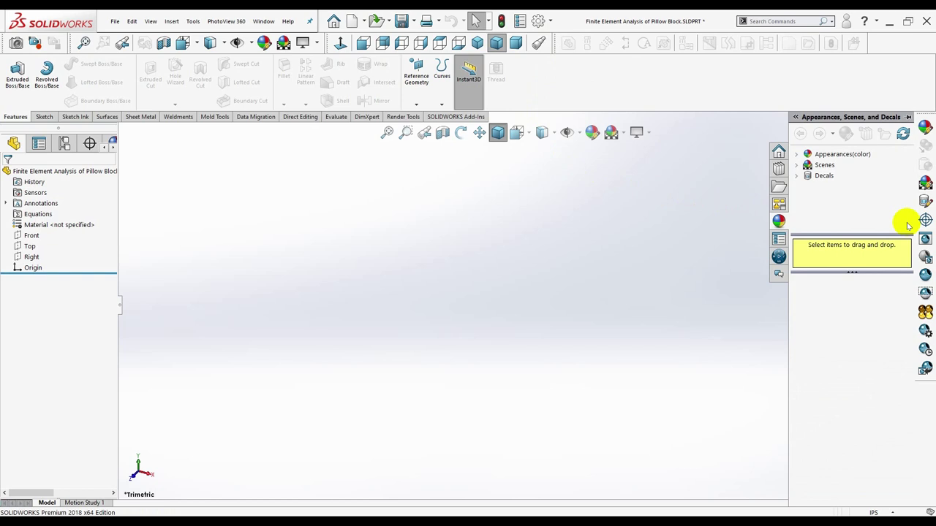
{"action": "left_click", "coordinate": [803, 156]}
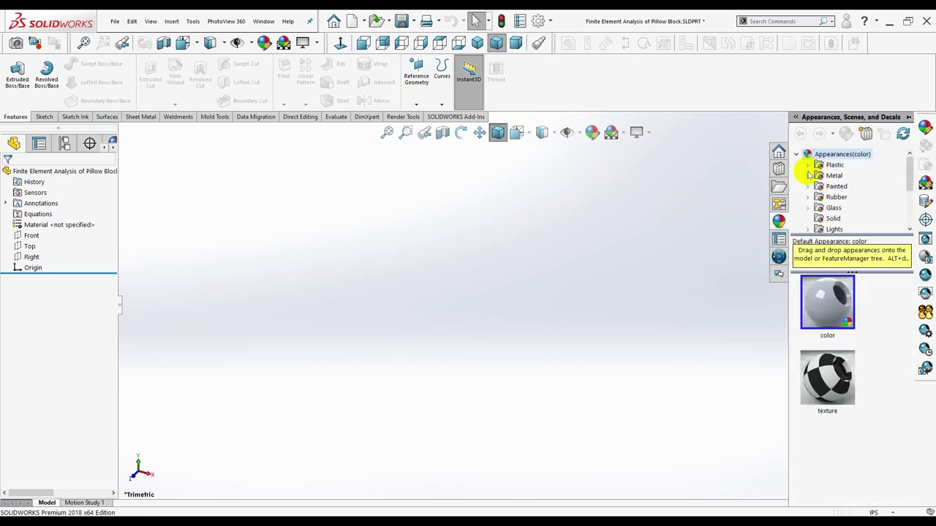
{"action": "left_click", "coordinate": [807, 175]}
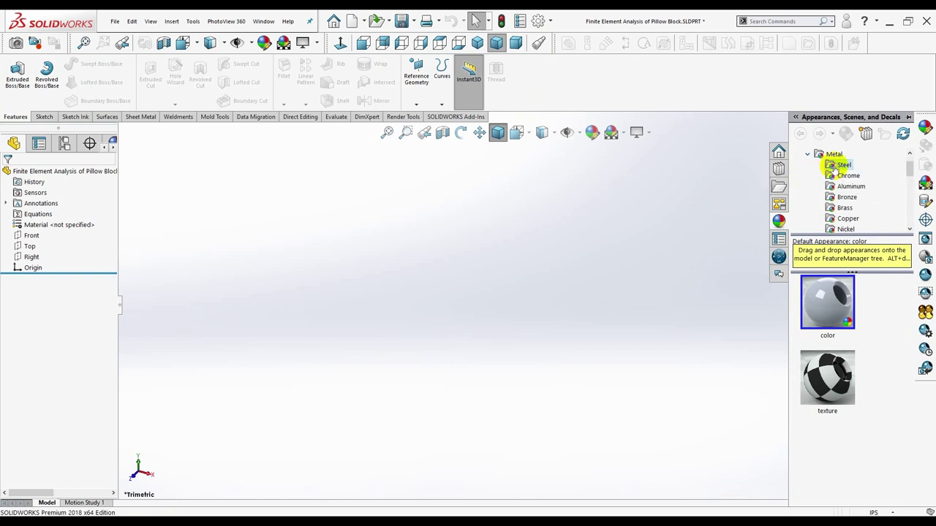
{"action": "left_click", "coordinate": [835, 167]}
{"action": "mouse_move", "coordinate": [827, 377]}
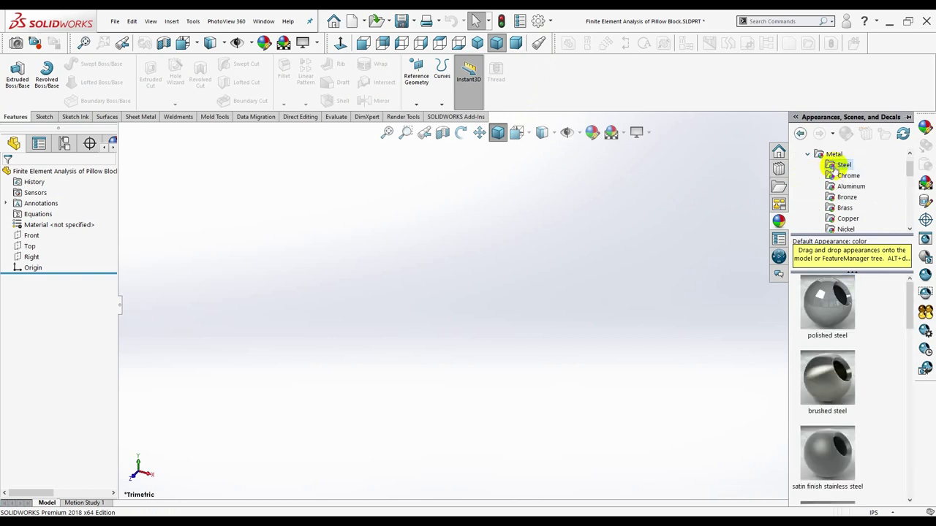
{"action": "left_click", "coordinate": [841, 386]}
{"action": "left_click", "coordinate": [669, 361]}
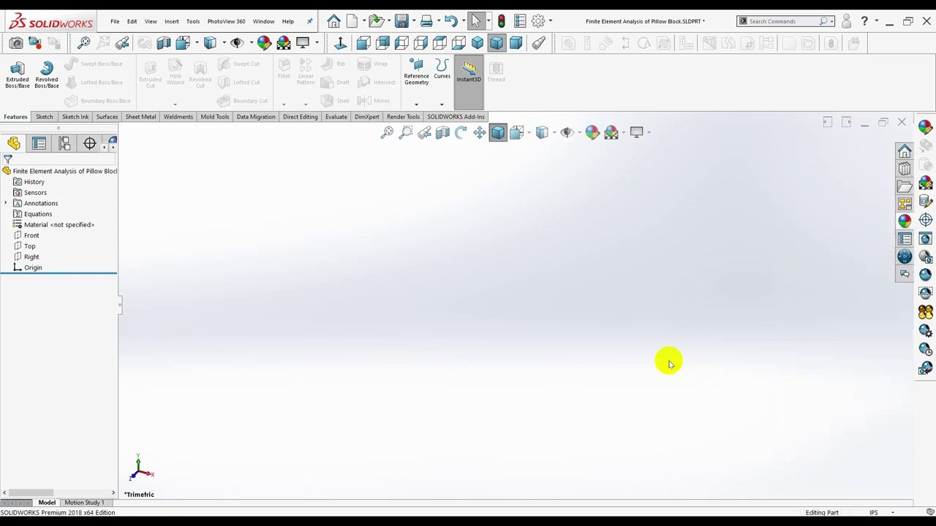
- Start a sketch on the Front plane and draw a vertical centerline up from the origin
{"action": "left_click", "coordinate": [30, 236]}
{"action": "left_click", "coordinate": [36, 223]}
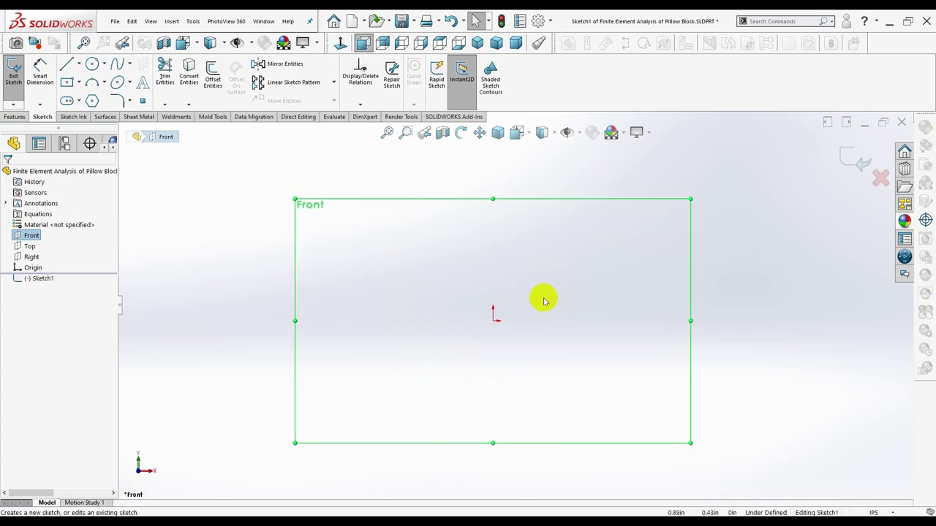
{"action": "left_click", "coordinate": [79, 65]}
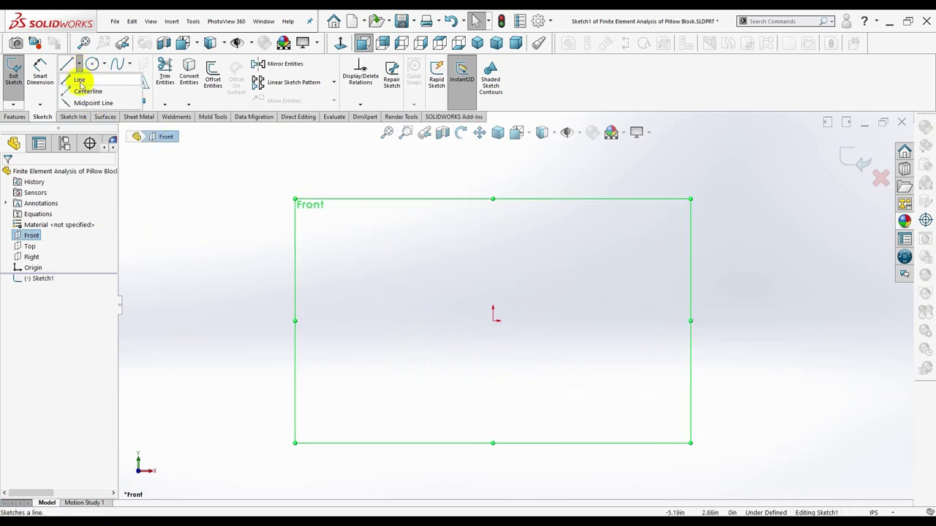
{"action": "left_click", "coordinate": [87, 91]}
{"action": "left_click", "coordinate": [493, 320]}
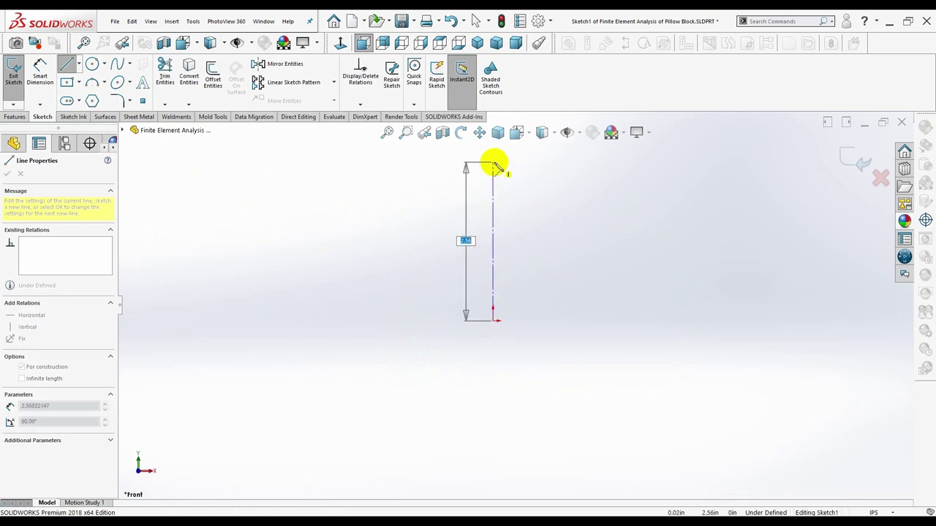
{"action": "left_click", "coordinate": [493, 162]}
{"action": "key", "text": "Escape"}
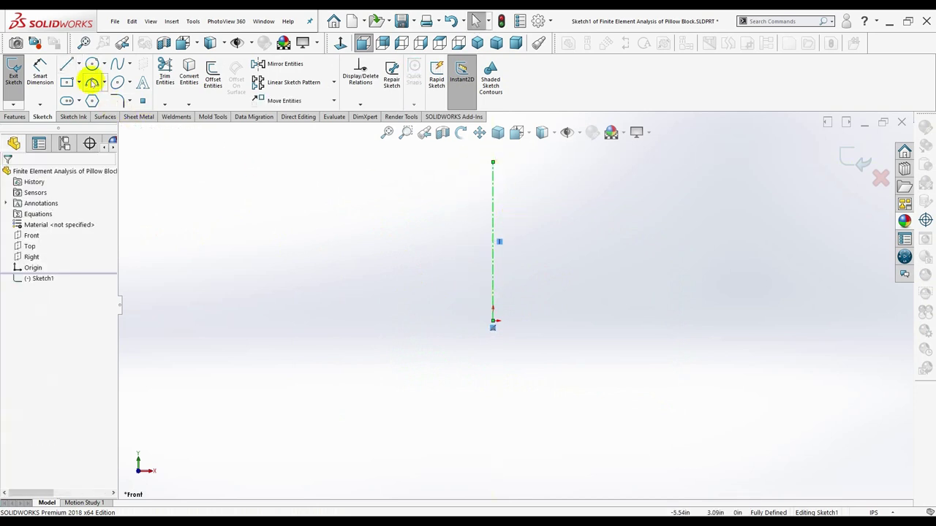
- Draw a horizontal centerline from the origin out to the right
{"action": "left_click", "coordinate": [78, 65]}
{"action": "left_click", "coordinate": [78, 89]}
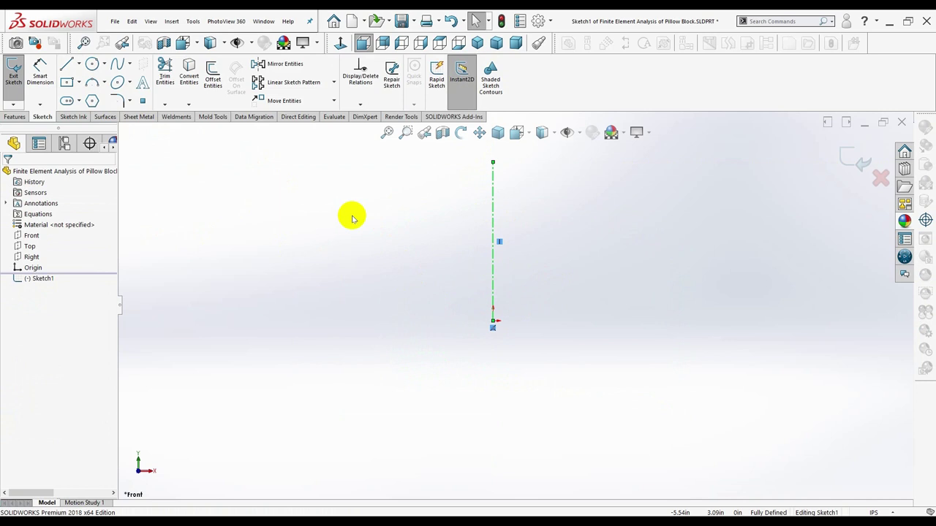
{"action": "left_click", "coordinate": [493, 322]}
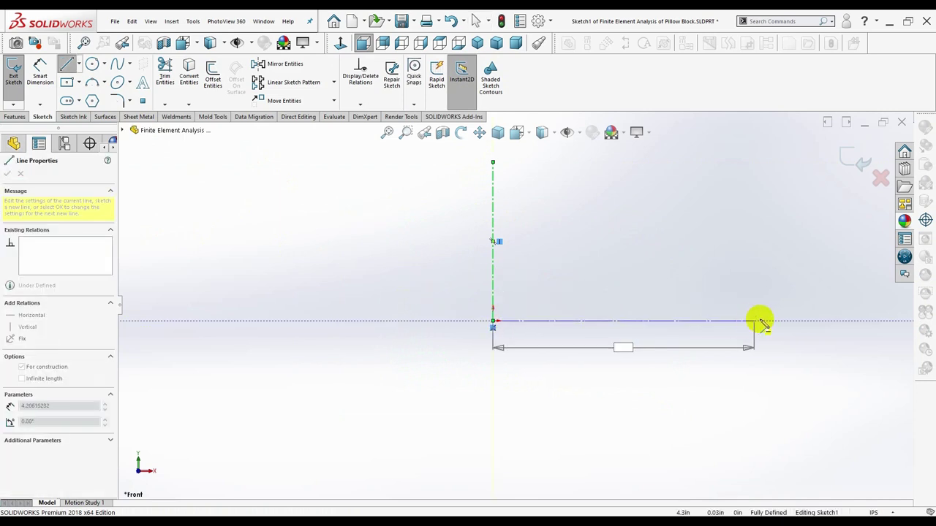
{"action": "left_click", "coordinate": [784, 320]}
{"action": "key", "text": "Escape"}
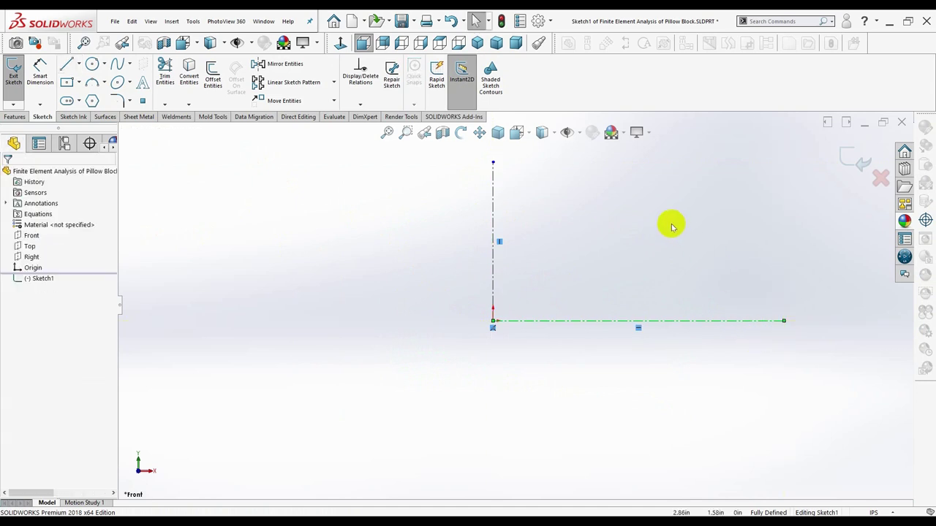
{"action": "left_click", "coordinate": [669, 224]}
{"action": "key", "text": "z"}
{"action": "scroll", "coordinate": [650, 226], "scroll_direction": "up", "scroll_amount": 2}
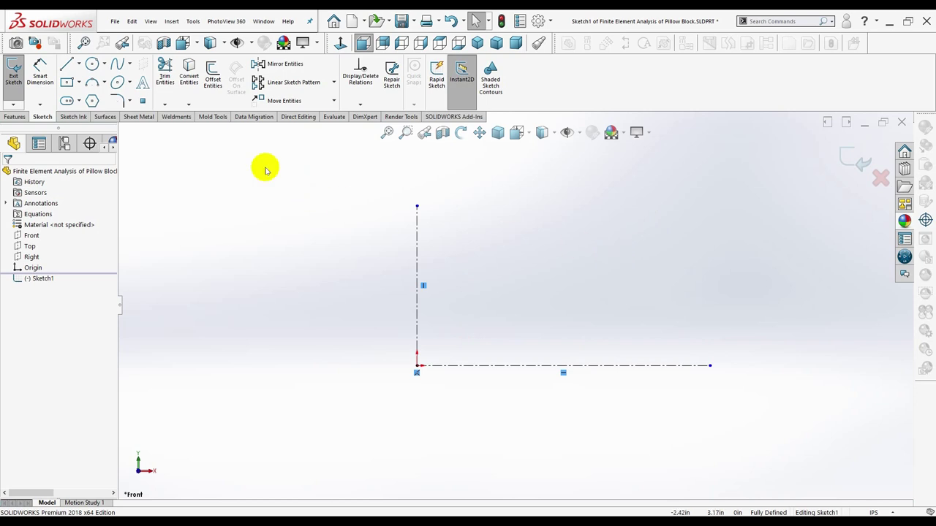
{"action": "left_click", "coordinate": [66, 67]}
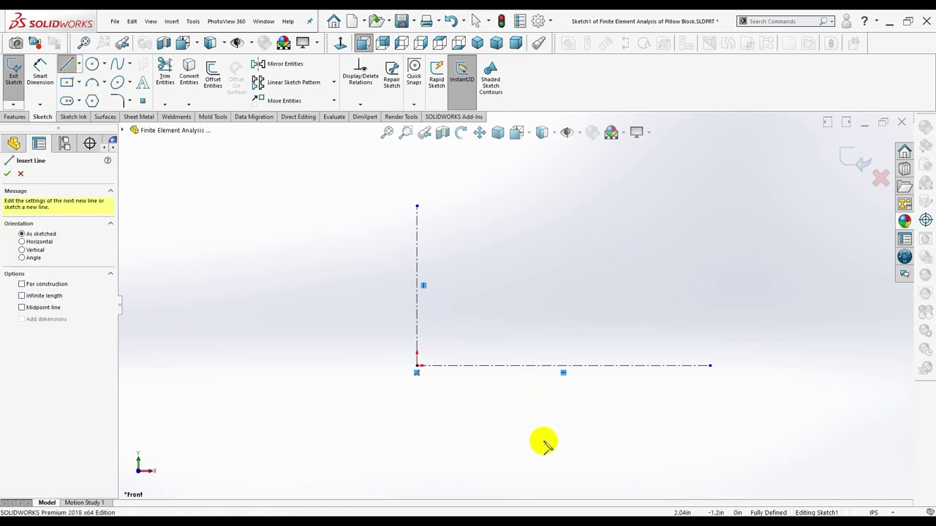
- Draw the first profile lines: a horizontal segment, a drop to the axis, and a run right
{"action": "left_click", "coordinate": [417, 334]}
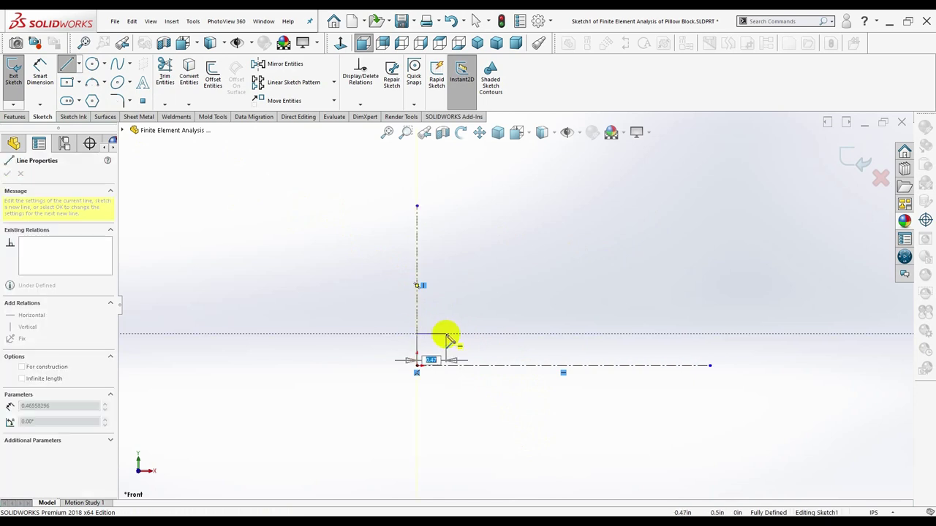
{"action": "scroll", "coordinate": [482, 336], "scroll_direction": "down", "scroll_amount": 1}
{"action": "scroll", "coordinate": [483, 337], "scroll_direction": "down", "scroll_amount": 3}
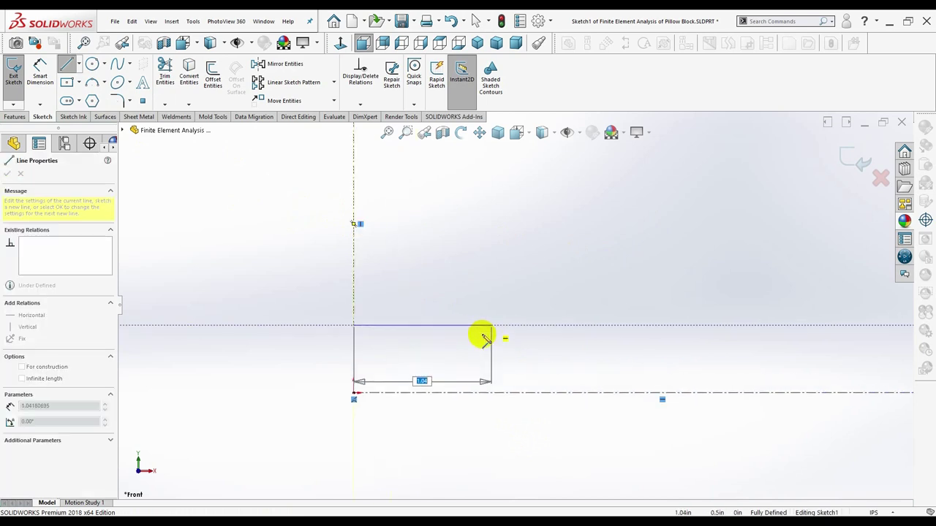
{"action": "scroll", "coordinate": [482, 337], "scroll_direction": "down", "scroll_amount": 3}
{"action": "scroll", "coordinate": [483, 336], "scroll_direction": "up", "scroll_amount": 1}
{"action": "scroll", "coordinate": [483, 336], "scroll_direction": "up", "scroll_amount": 3}
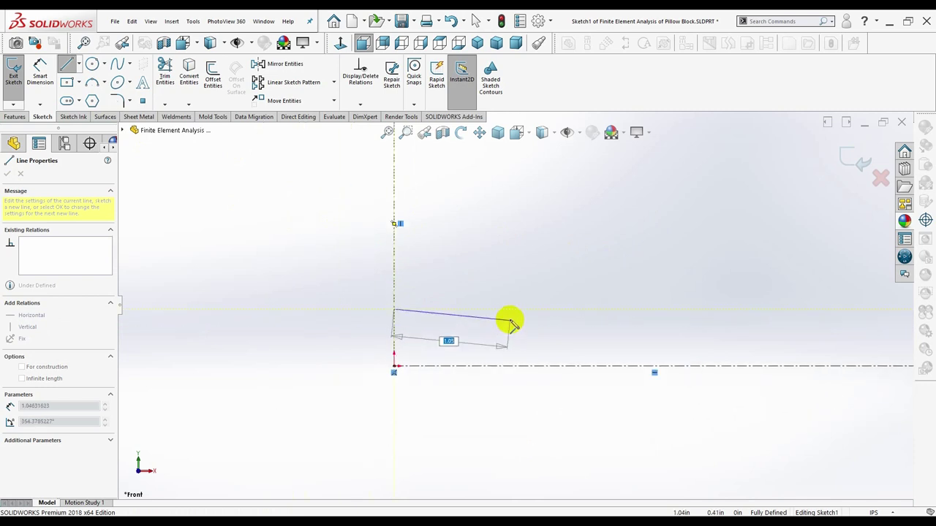
{"action": "left_click", "coordinate": [538, 309]}
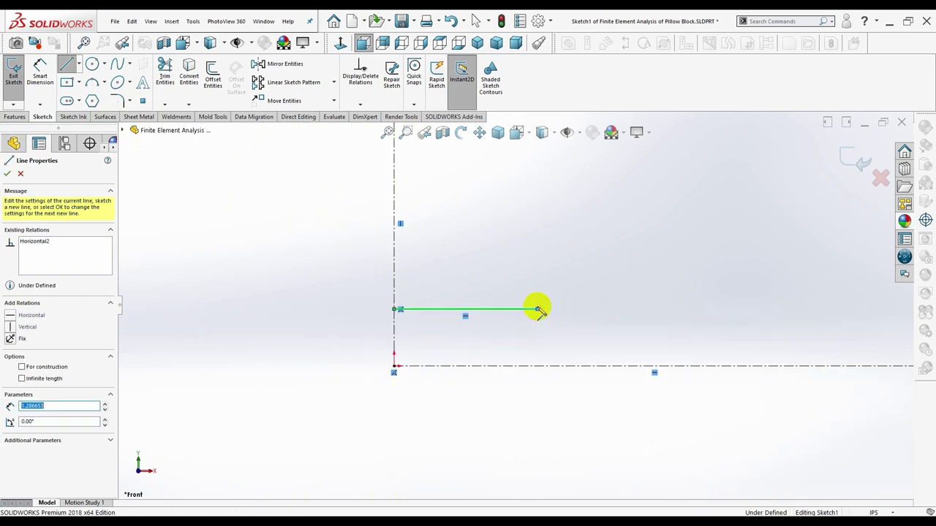
{"action": "left_click", "coordinate": [538, 365]}
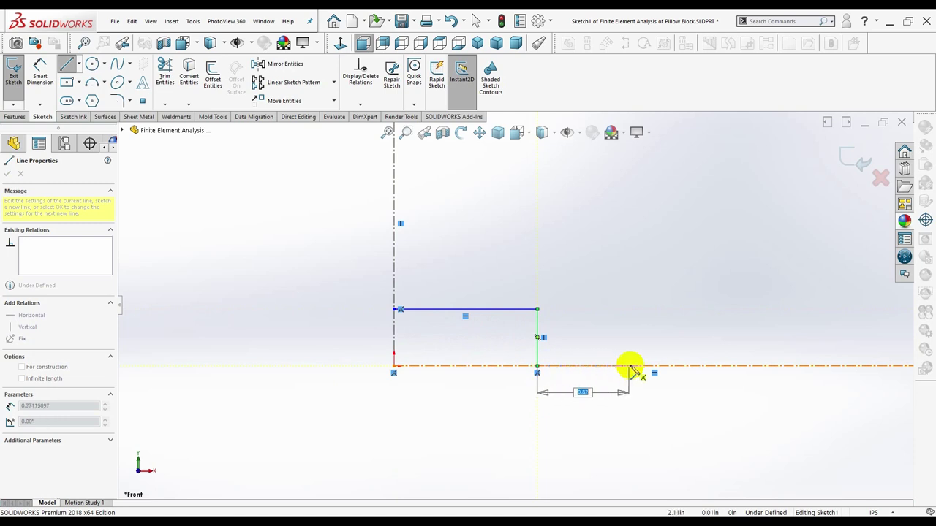
{"action": "left_click", "coordinate": [678, 366]}
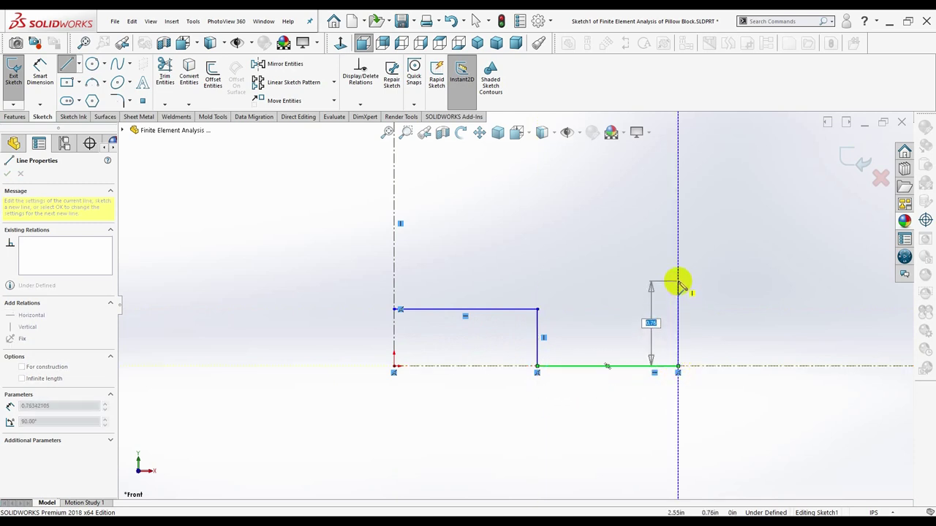
- Add the wider step's end face and top, finishing with an open upward line
{"action": "left_click", "coordinate": [678, 282]}
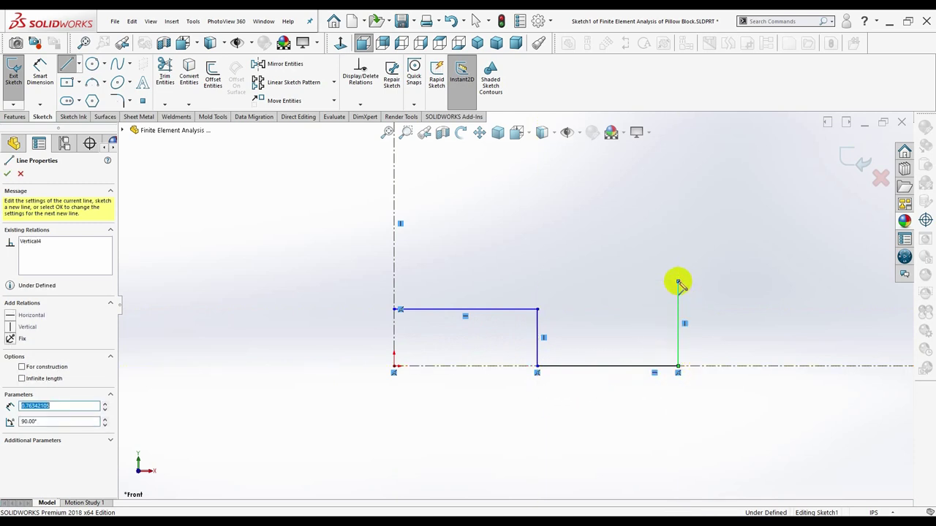
{"action": "left_click", "coordinate": [522, 281]}
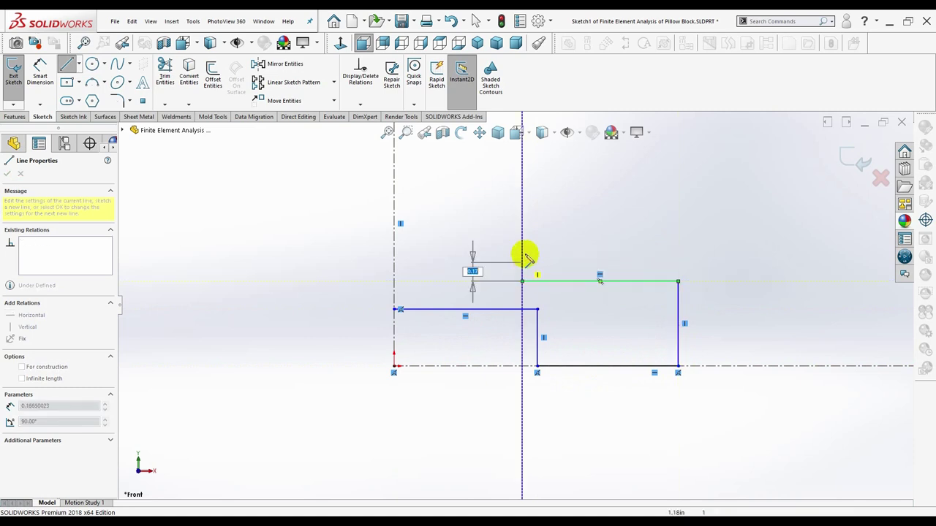
{"action": "double_click", "coordinate": [522, 174]}
{"action": "left_click", "coordinate": [523, 174]}
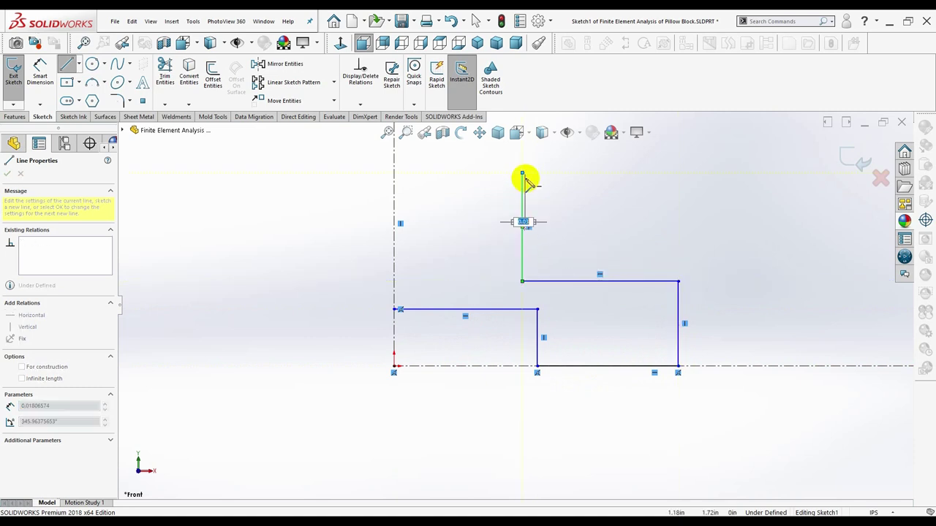
{"action": "key", "text": "Escape"}
{"action": "scroll", "coordinate": [548, 177], "scroll_direction": "up", "scroll_amount": 5}
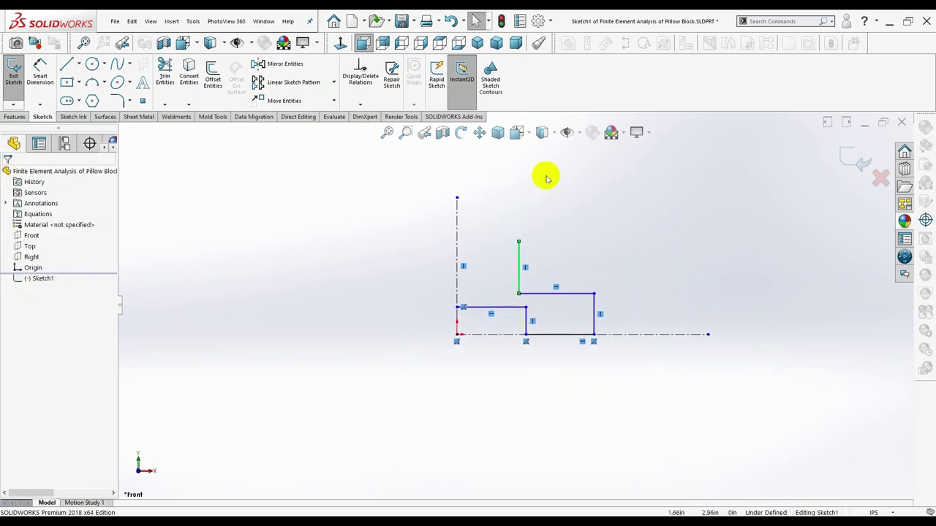
{"action": "scroll", "coordinate": [549, 241], "scroll_direction": "down", "scroll_amount": 4}
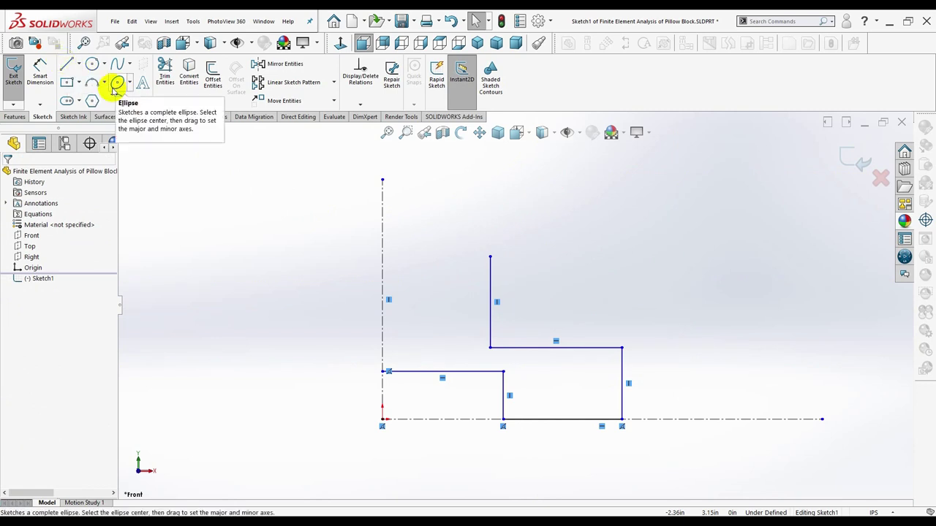
- Dimension the bottom horizontal line to 1.375 in
{"action": "left_click", "coordinate": [40, 70]}
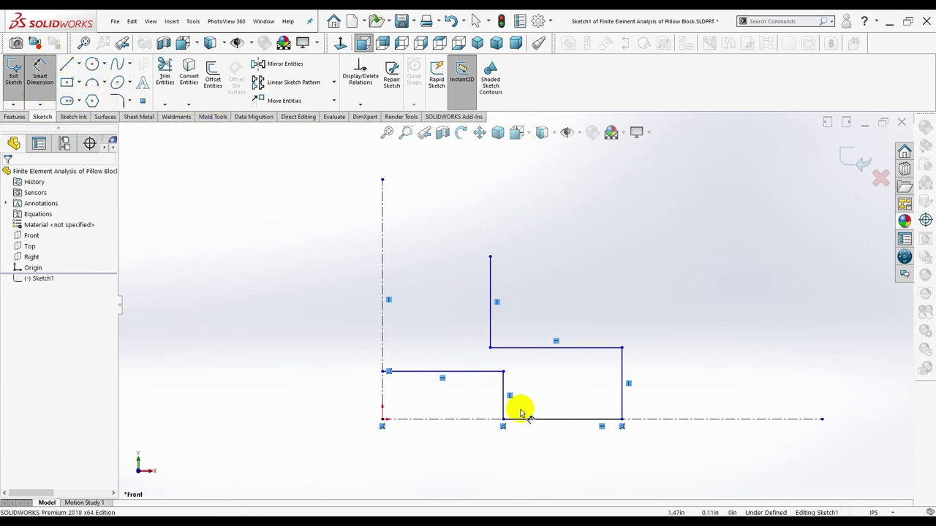
{"action": "key", "text": "z"}
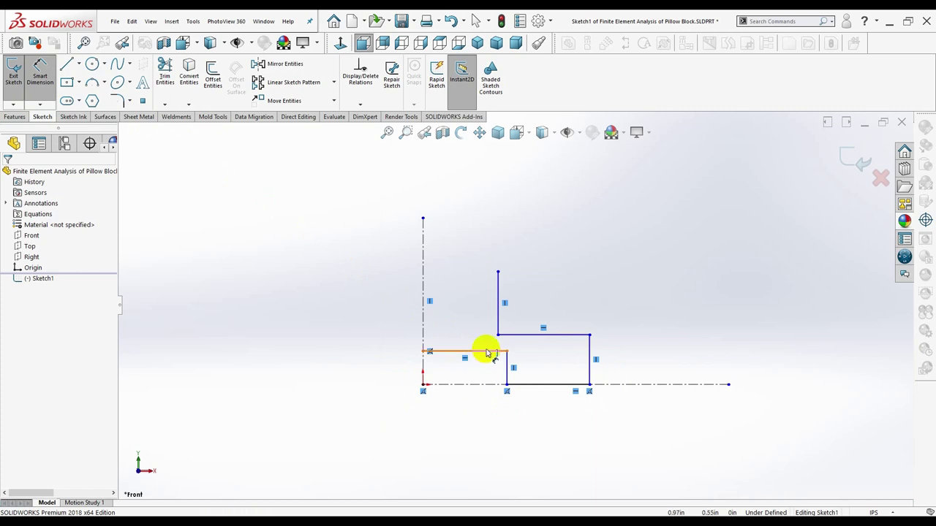
{"action": "left_click", "coordinate": [485, 355]}
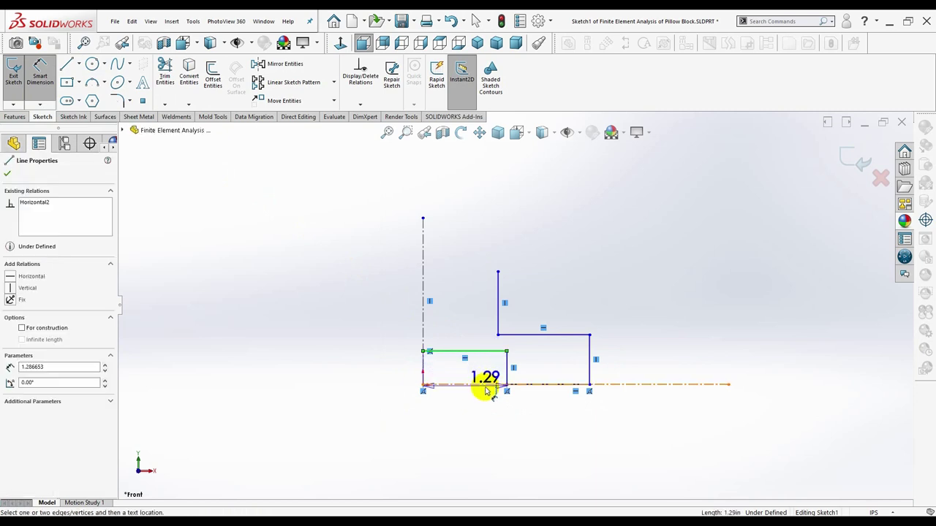
{"action": "left_click", "coordinate": [472, 458]}
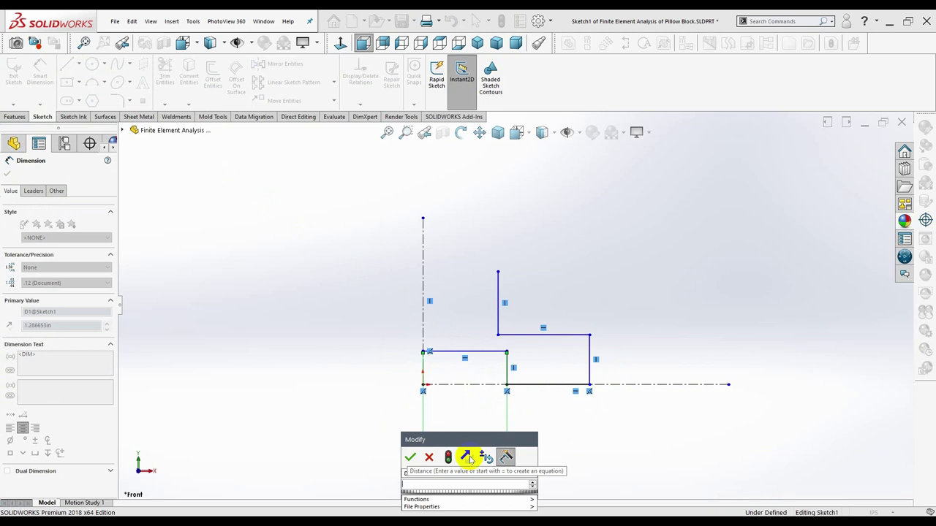
{"action": "type", "text": "1.375"}
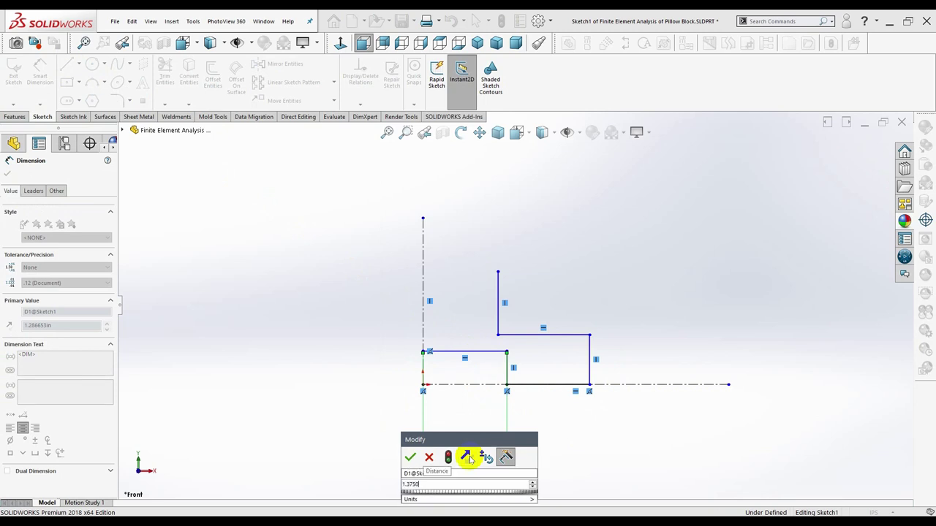
{"action": "key", "text": "Return"}
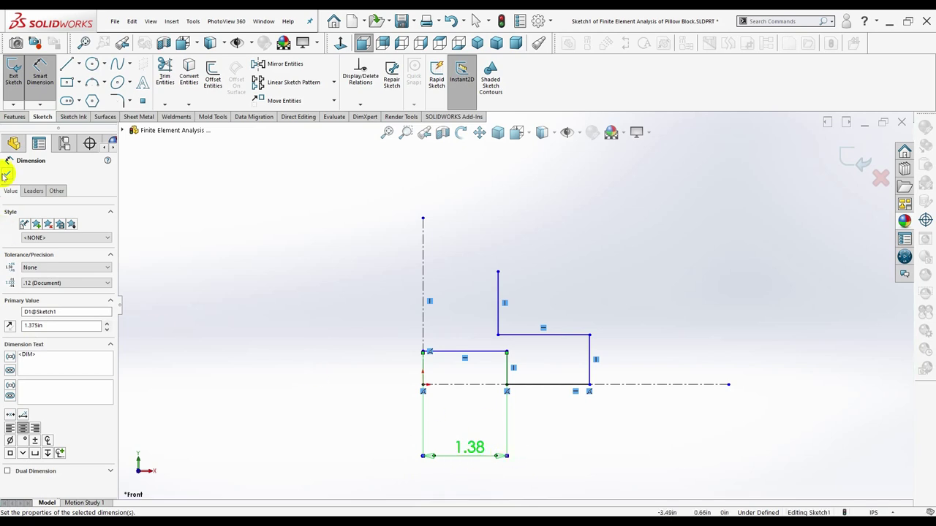
{"action": "left_click", "coordinate": [6, 174]}
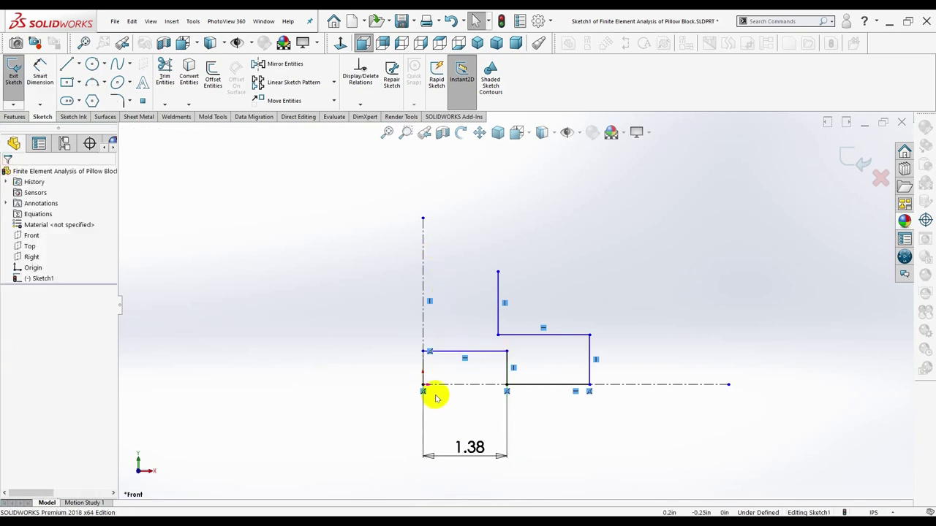
- Dimension the overall width from centreline to right edge as 3.00
{"action": "left_click", "coordinate": [423, 329]}
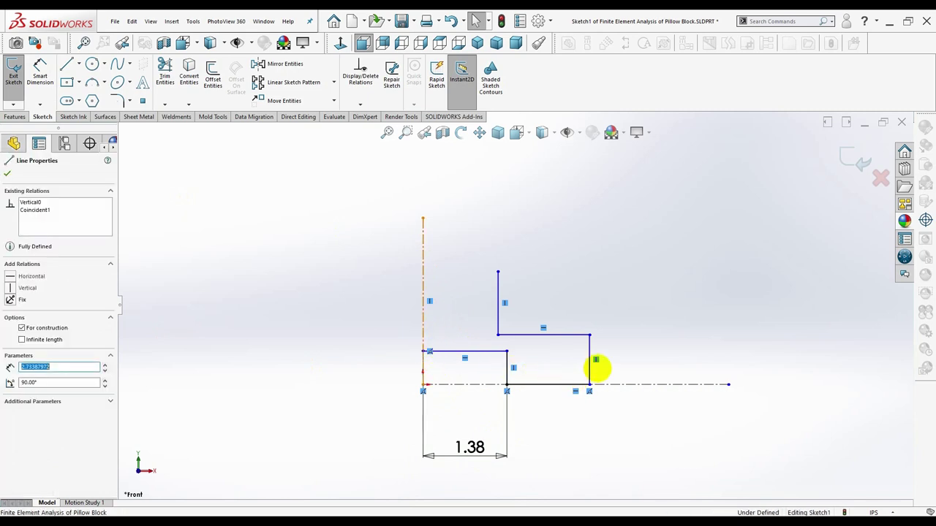
{"action": "left_click", "coordinate": [590, 359]}
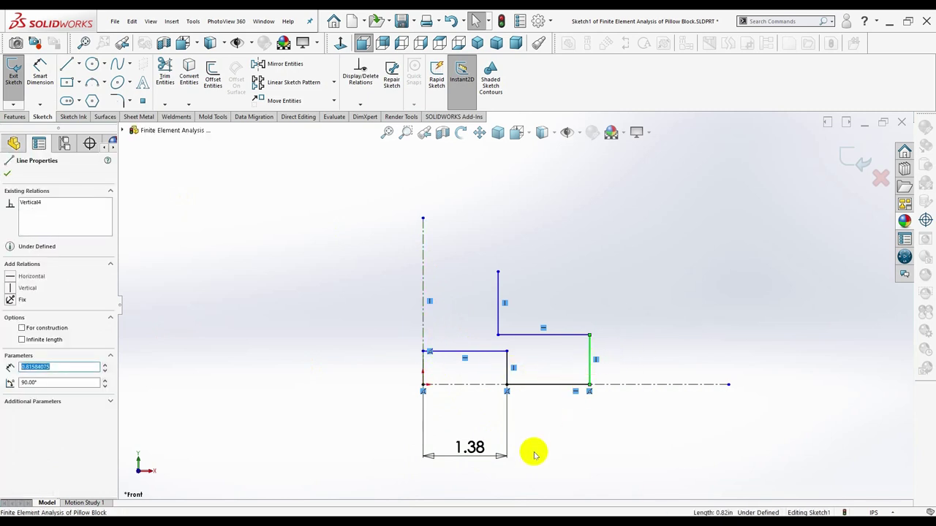
{"action": "left_click", "coordinate": [34, 86]}
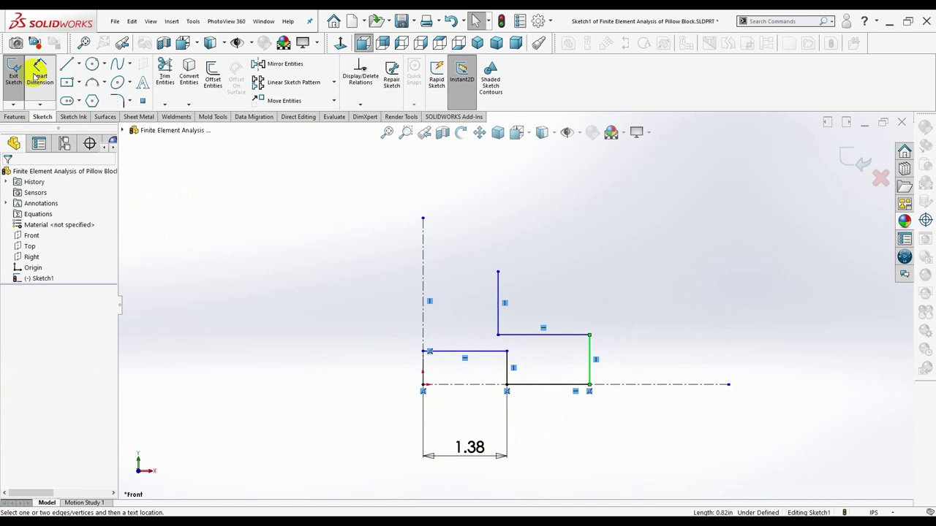
{"action": "left_click", "coordinate": [424, 311]}
{"action": "left_click", "coordinate": [590, 364]}
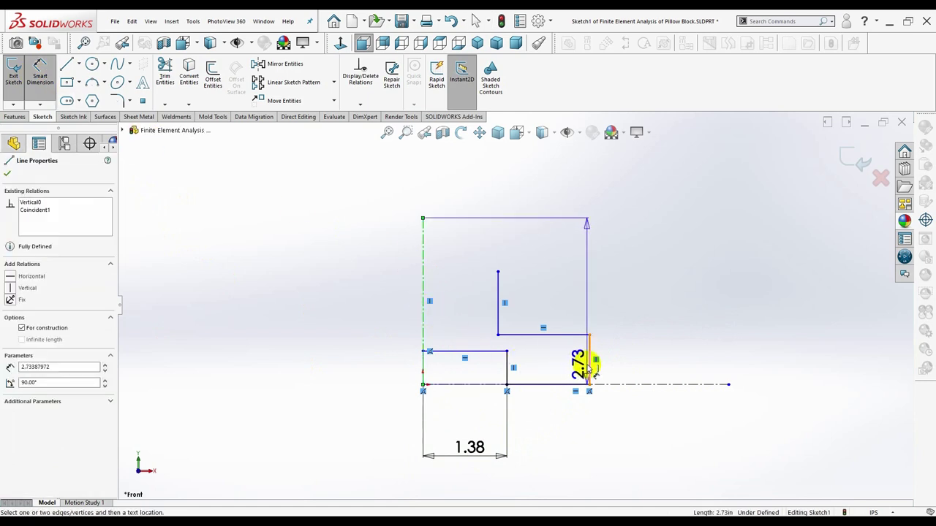
{"action": "scroll", "coordinate": [534, 455], "scroll_direction": "up", "scroll_amount": 3}
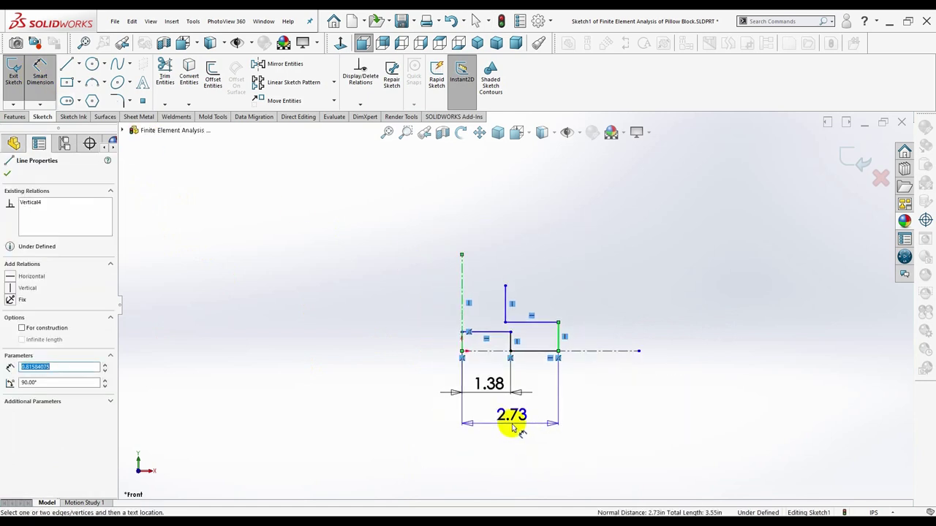
{"action": "left_click", "coordinate": [516, 430]}
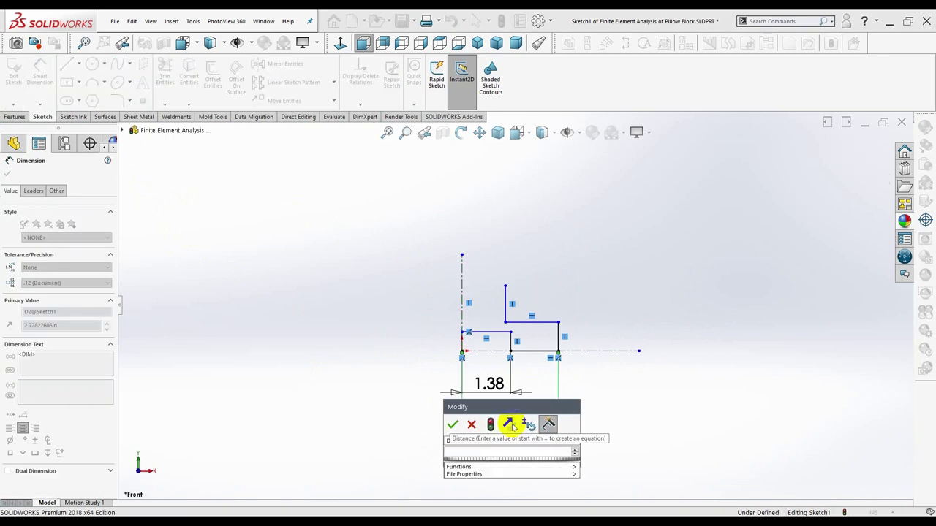
{"action": "type", "text": "3"}
{"action": "key", "text": "Return"}
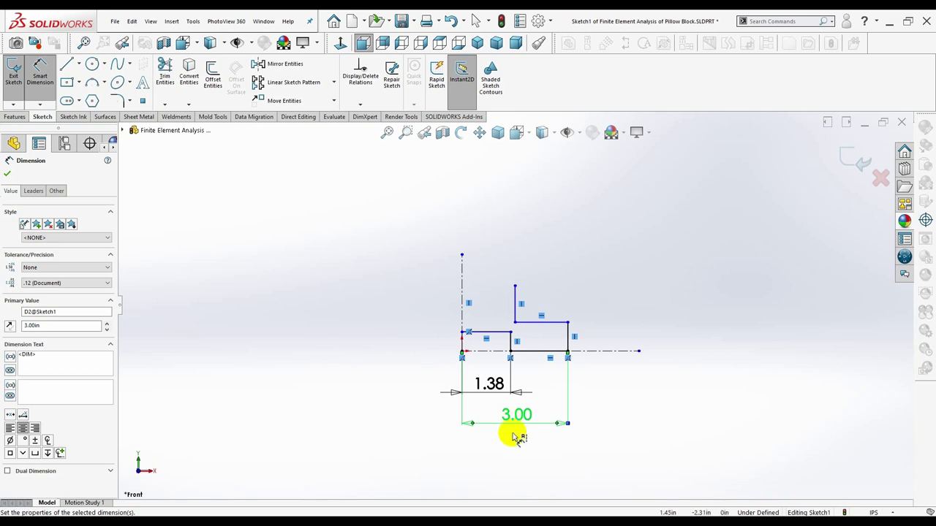
- Set the right edge height to 0.75 and the upper step height to 1.50
{"action": "left_click", "coordinate": [569, 338]}
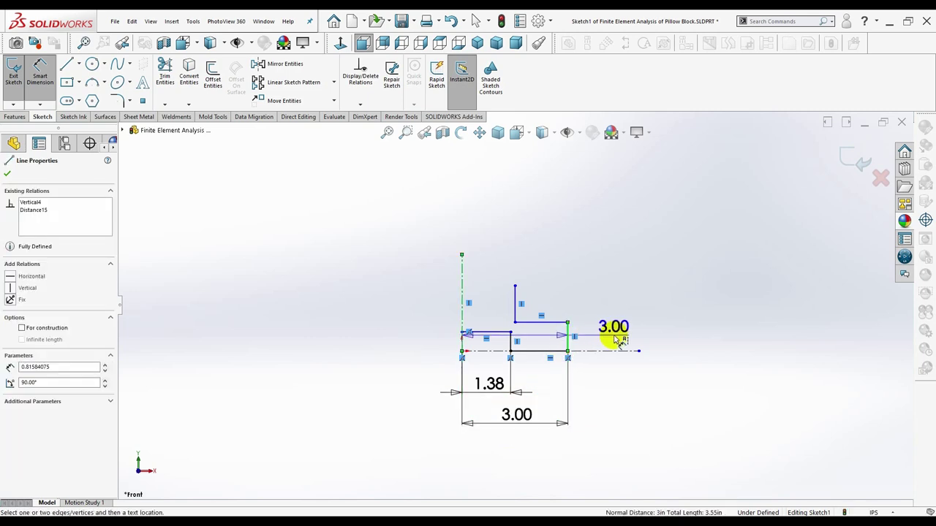
{"action": "left_click", "coordinate": [629, 351]}
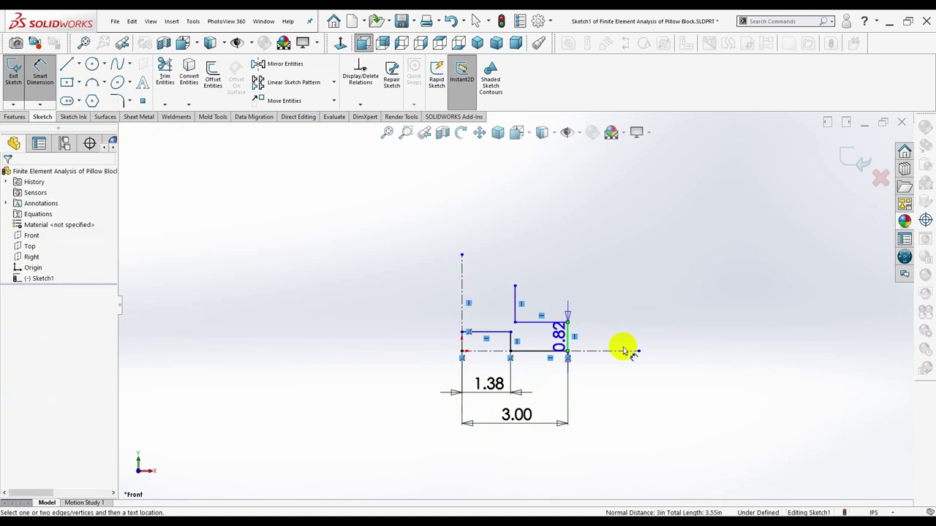
{"action": "left_click", "coordinate": [667, 346]}
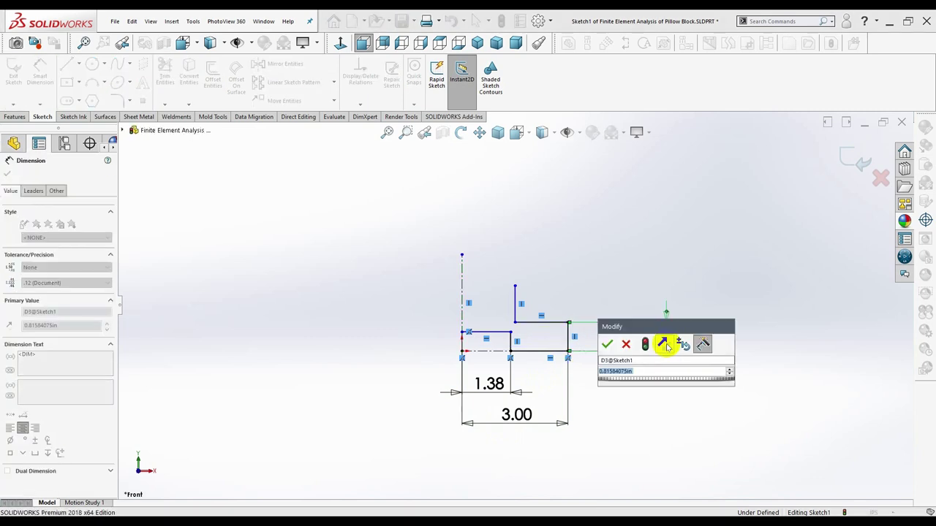
{"action": "type", "text": ".75"}
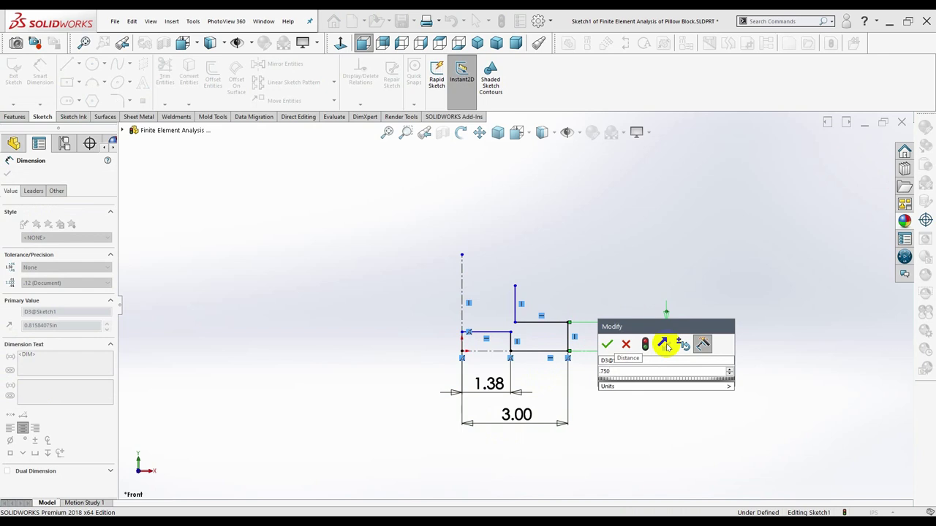
{"action": "left_click", "coordinate": [607, 343]}
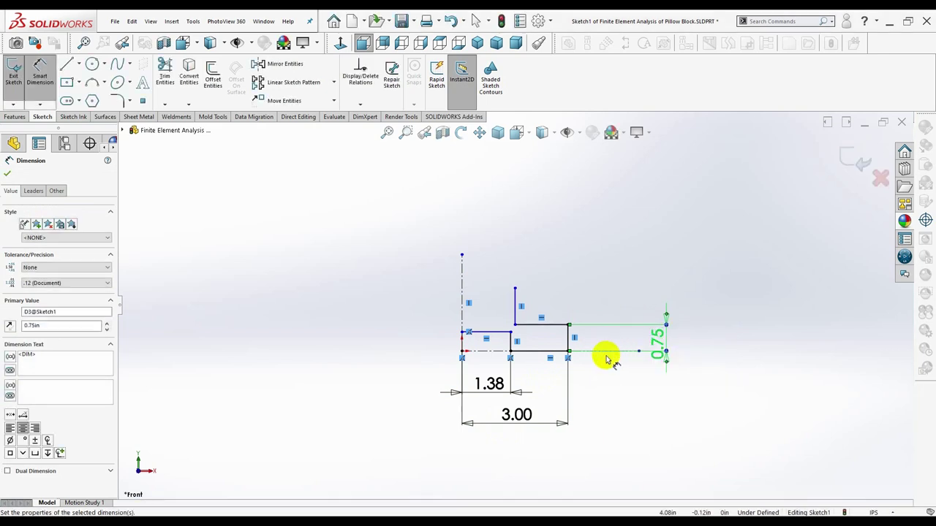
{"action": "left_click", "coordinate": [515, 303]}
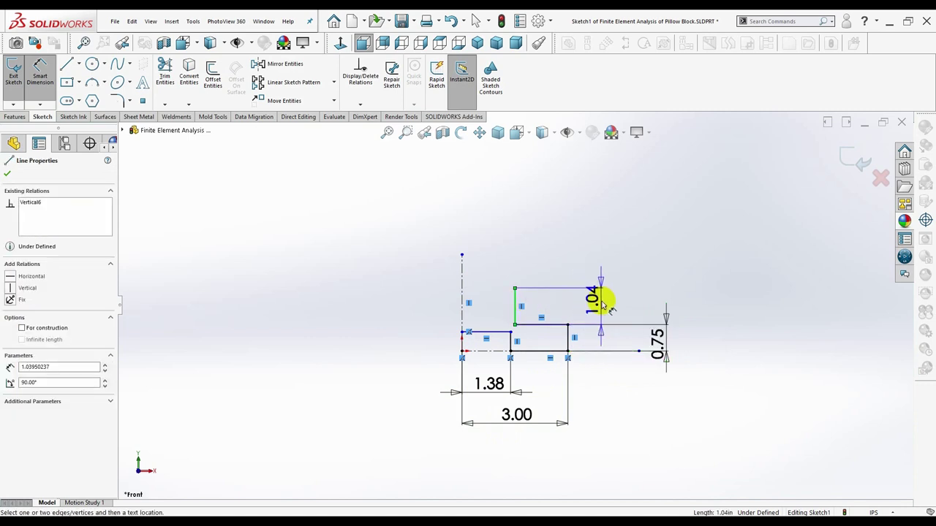
{"action": "left_click", "coordinate": [606, 263]}
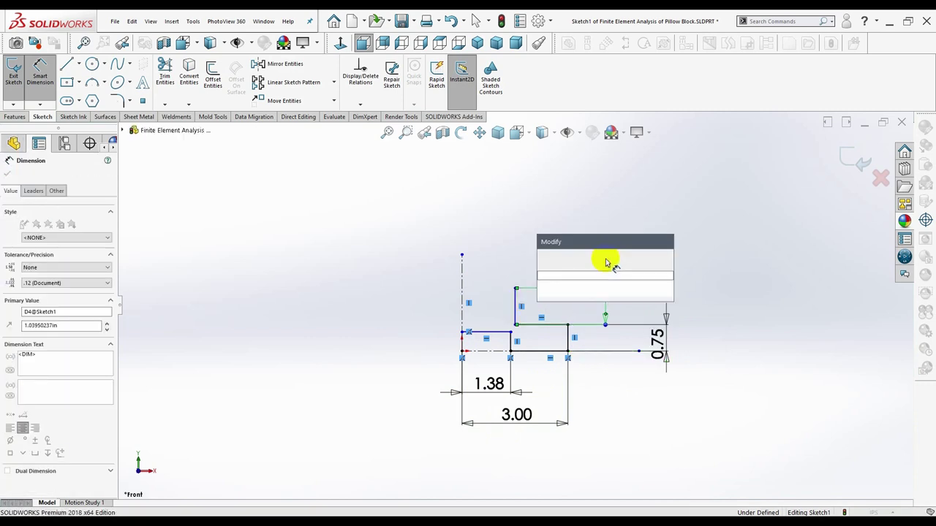
{"action": "type", "text": "1.5"}
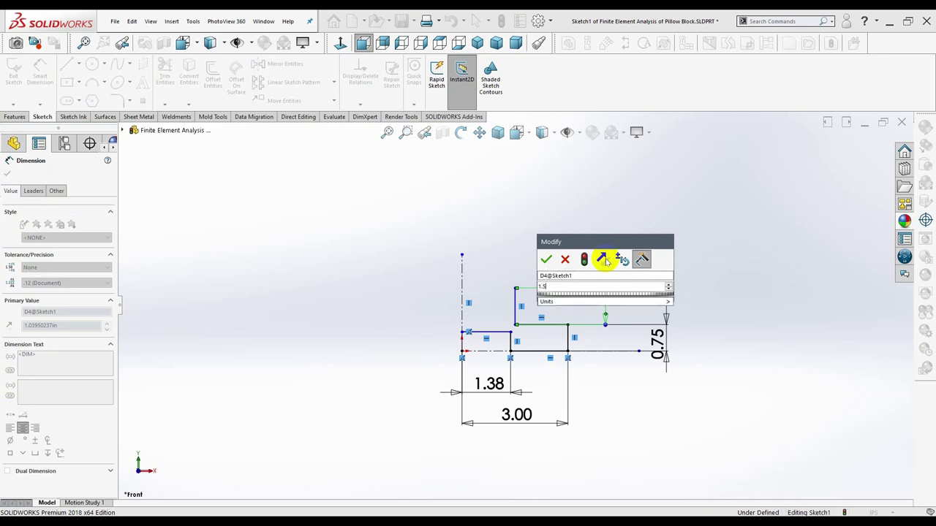
{"action": "key", "text": "Return"}
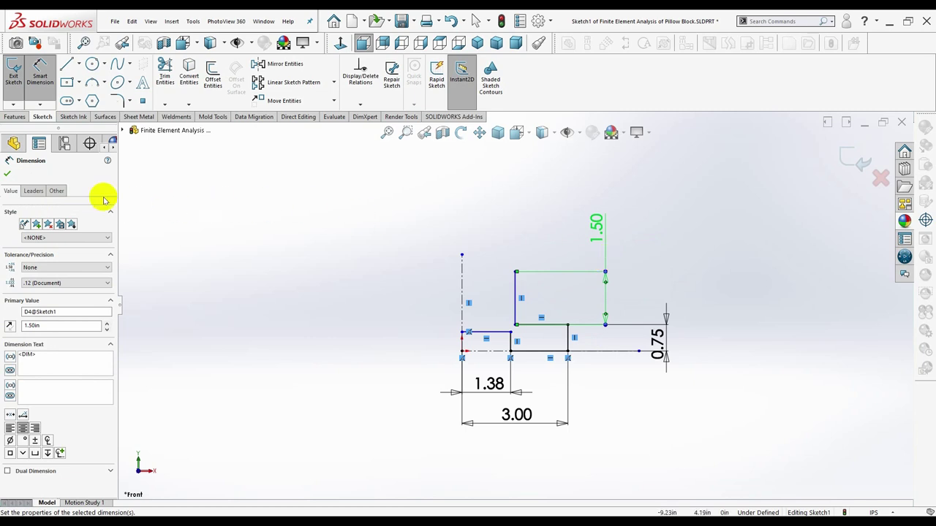
- Lengthen the vertical centreline upward
{"action": "left_click", "coordinate": [7, 173]}
{"action": "key", "text": "Escape"}
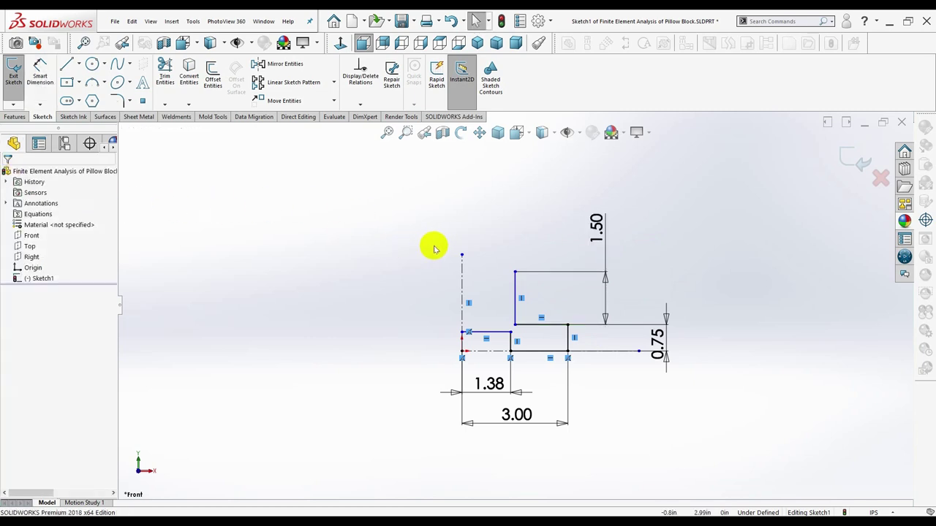
{"action": "left_click_drag", "start_coordinate": [462, 258], "coordinate": [462, 182]}
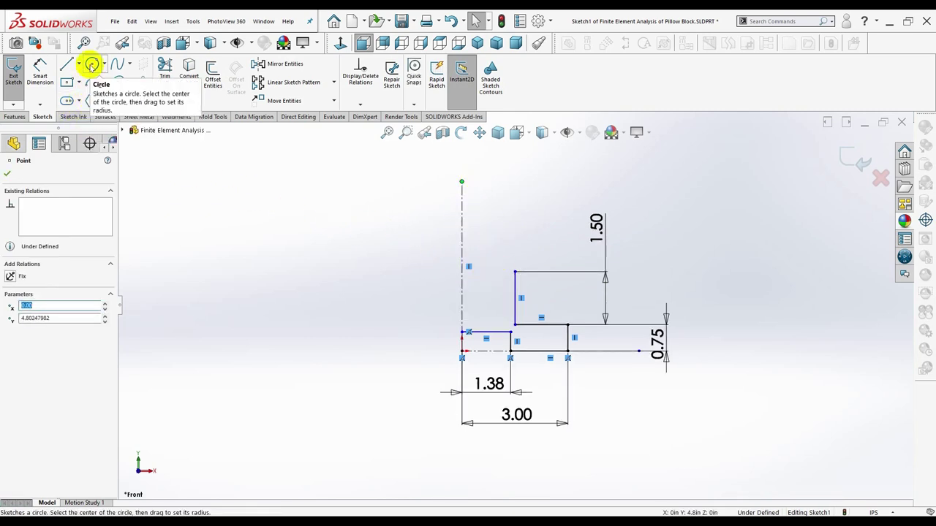
- Draw a three-point arc from the top of the upward line to the centreline
{"action": "left_click", "coordinate": [94, 85]}
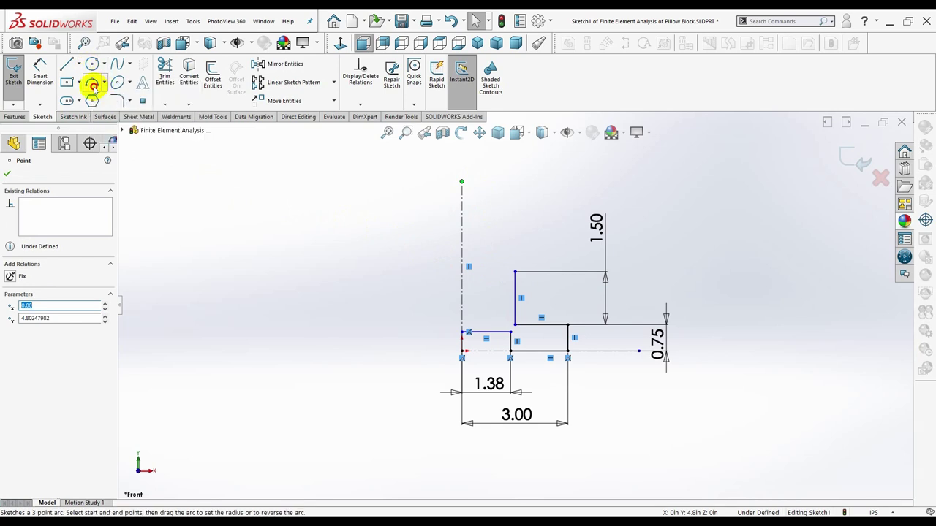
{"action": "left_click", "coordinate": [515, 272]}
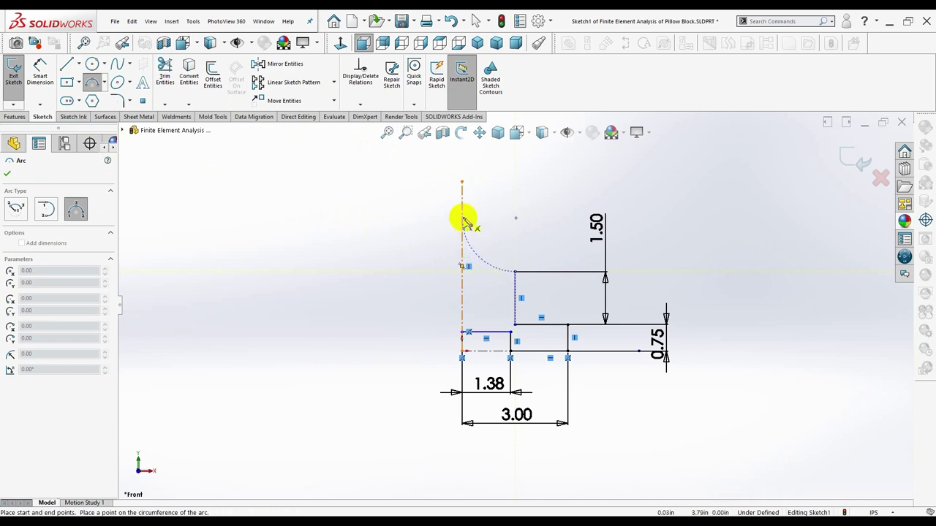
{"action": "left_click", "coordinate": [463, 219]}
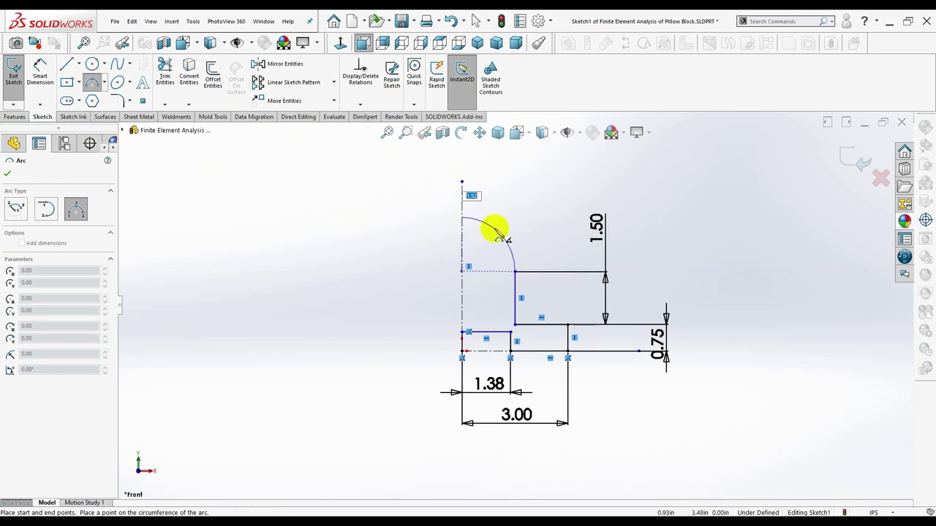
{"action": "left_click", "coordinate": [498, 233]}
{"action": "key", "text": "Escape"}
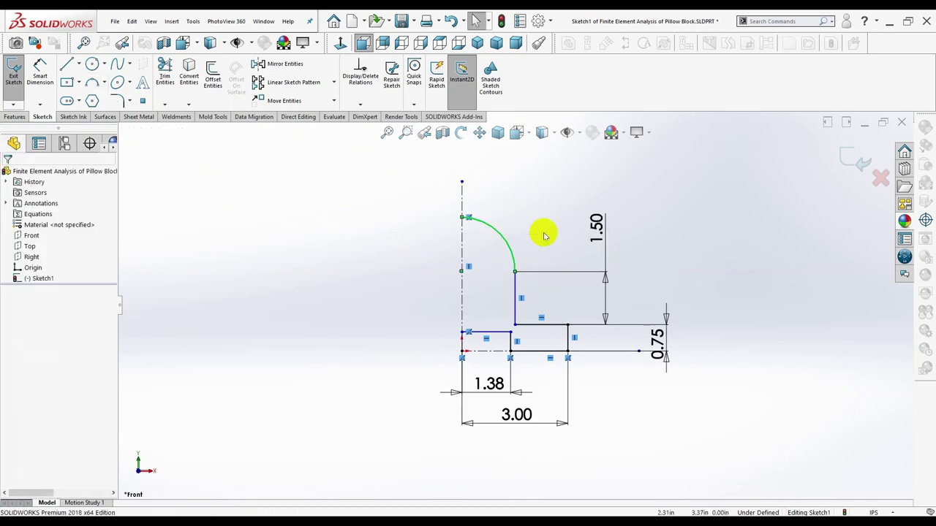
{"action": "scroll", "coordinate": [447, 232], "scroll_direction": "down", "scroll_amount": 4}
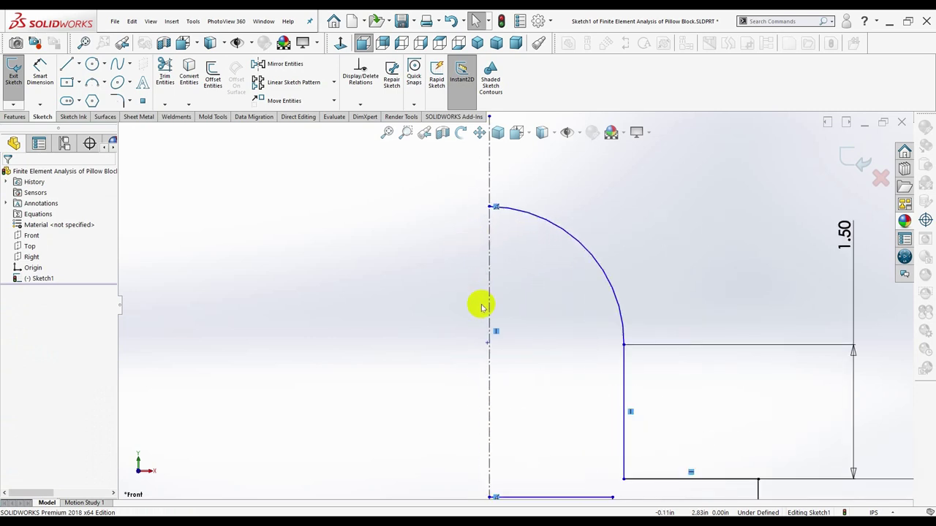
- Make the arc's centre point coincident with the vertical centreline
{"action": "left_click", "coordinate": [488, 341]}
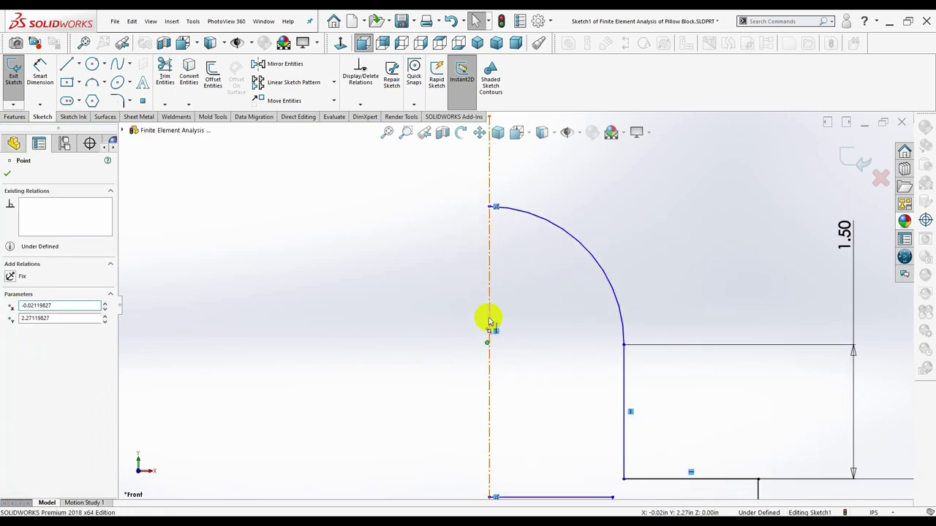
{"action": "left_click", "coordinate": [487, 342], "text": "ctrl"}
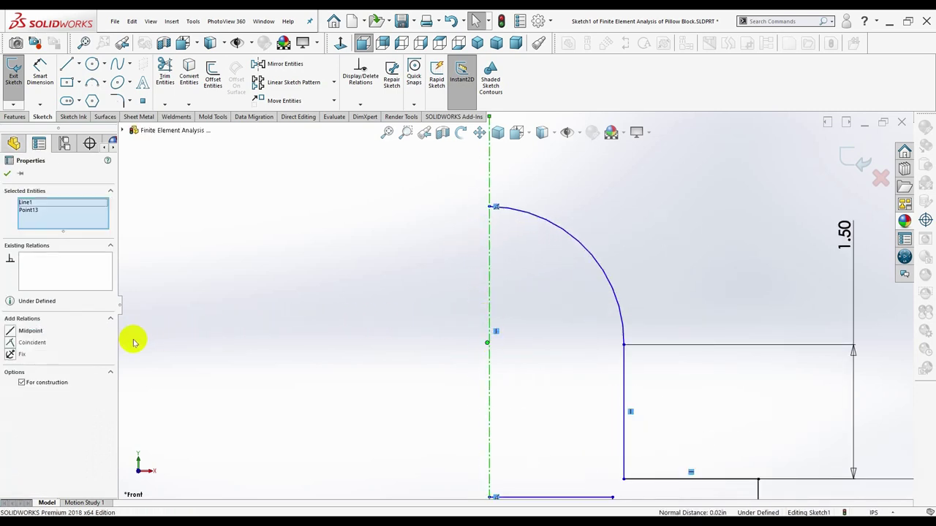
{"action": "left_click", "coordinate": [13, 342]}
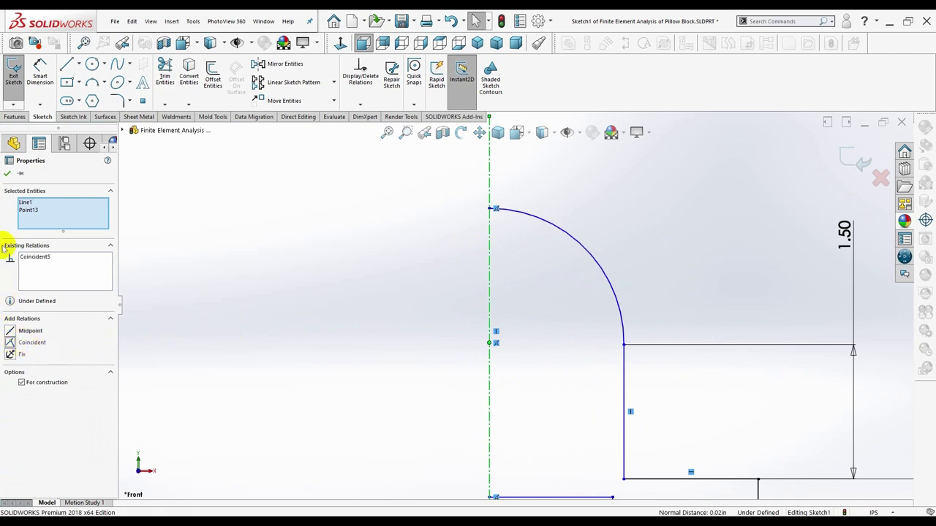
{"action": "left_click", "coordinate": [7, 174]}
{"action": "scroll", "coordinate": [511, 319], "scroll_direction": "up", "scroll_amount": 3}
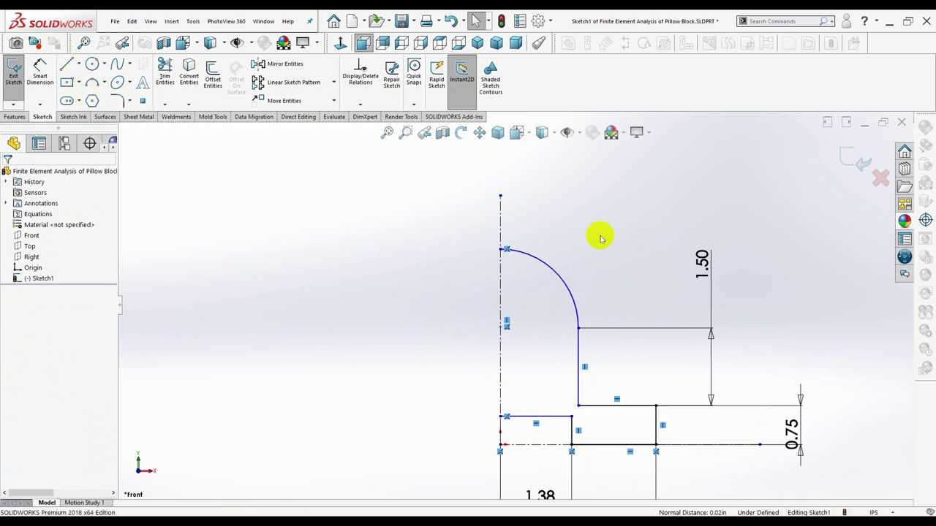
{"action": "scroll", "coordinate": [568, 251], "scroll_direction": "up", "scroll_amount": 2}
{"action": "scroll", "coordinate": [574, 307], "scroll_direction": "down", "scroll_amount": 1}
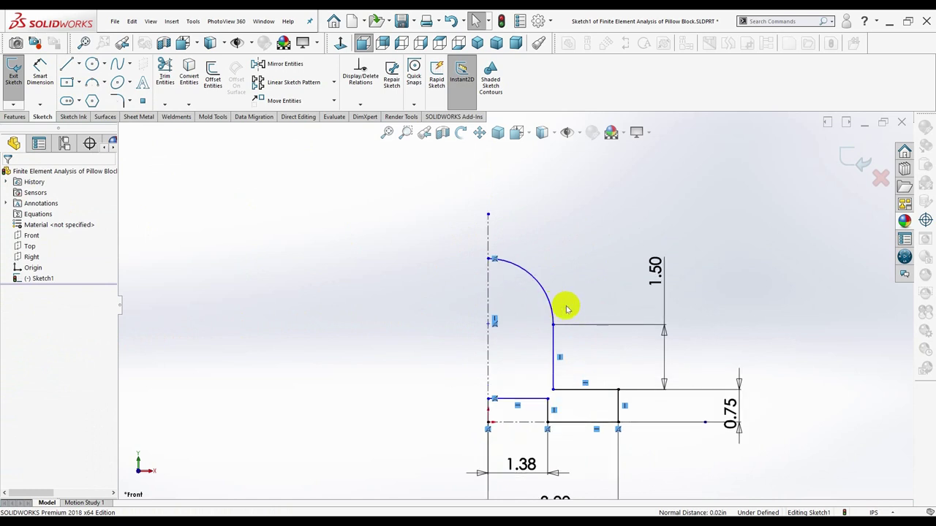
{"action": "left_click", "coordinate": [91, 65]}
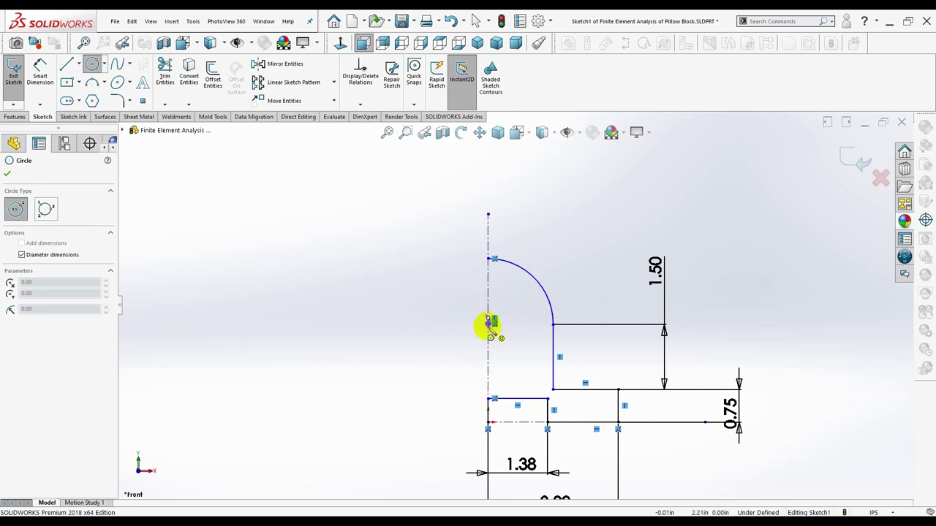
- Draw a 1.50-diameter circle at the arc centre with its label placed up-right
{"action": "left_click", "coordinate": [489, 322]}
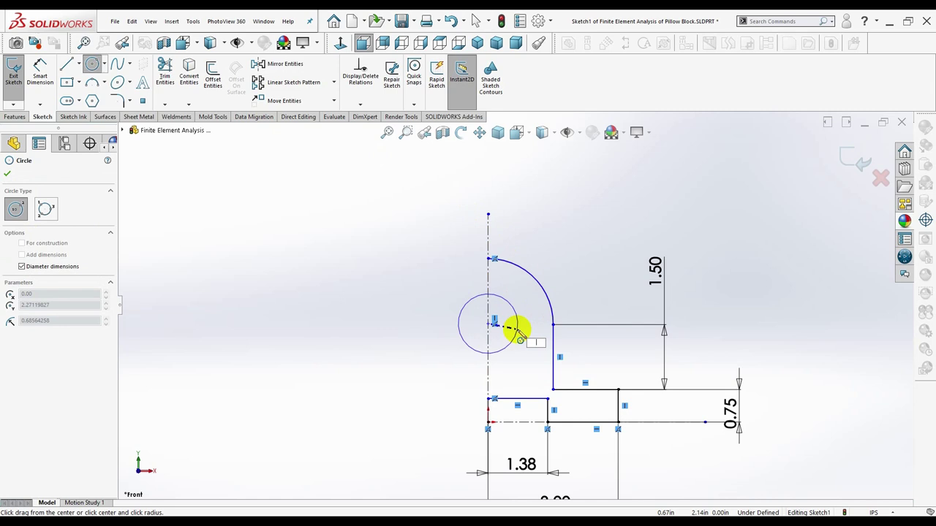
{"action": "type", "text": "1.5"}
{"action": "left_click", "coordinate": [515, 329]}
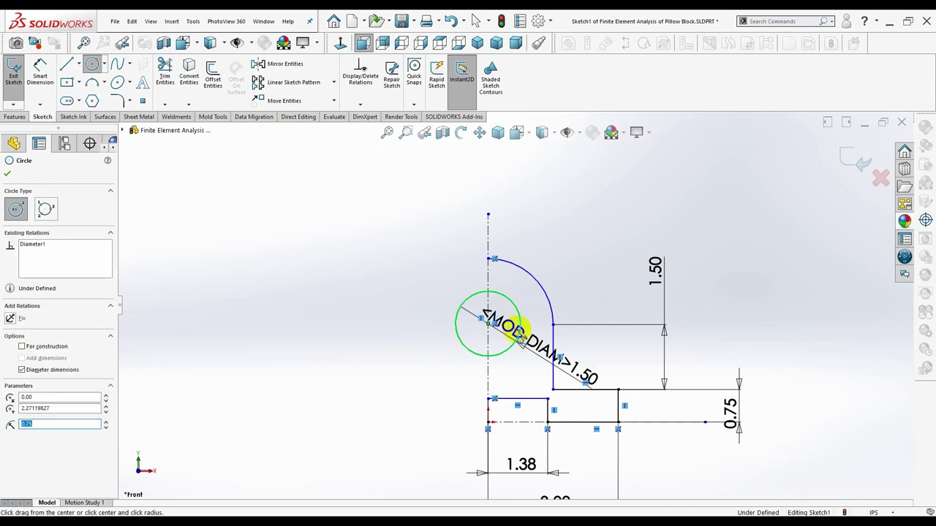
{"action": "left_click", "coordinate": [8, 174]}
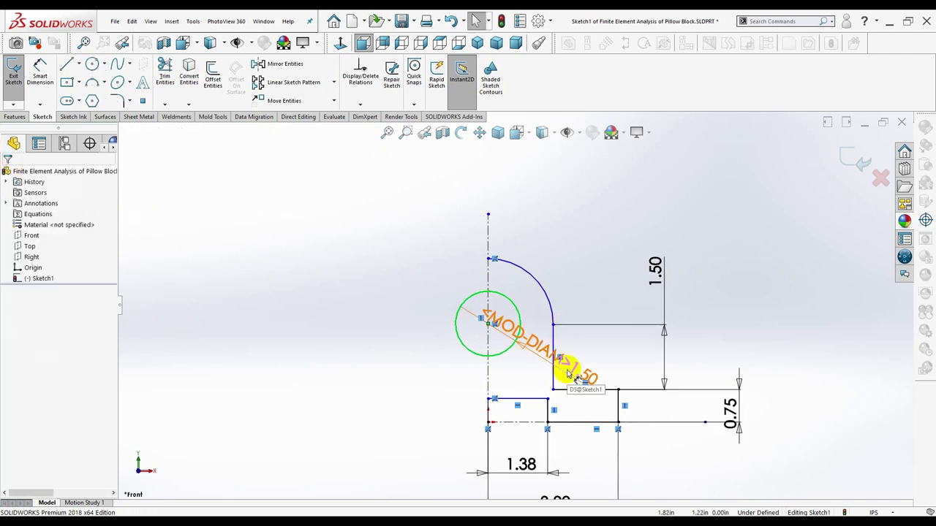
{"action": "left_click_drag", "start_coordinate": [567, 374], "coordinate": [627, 226]}
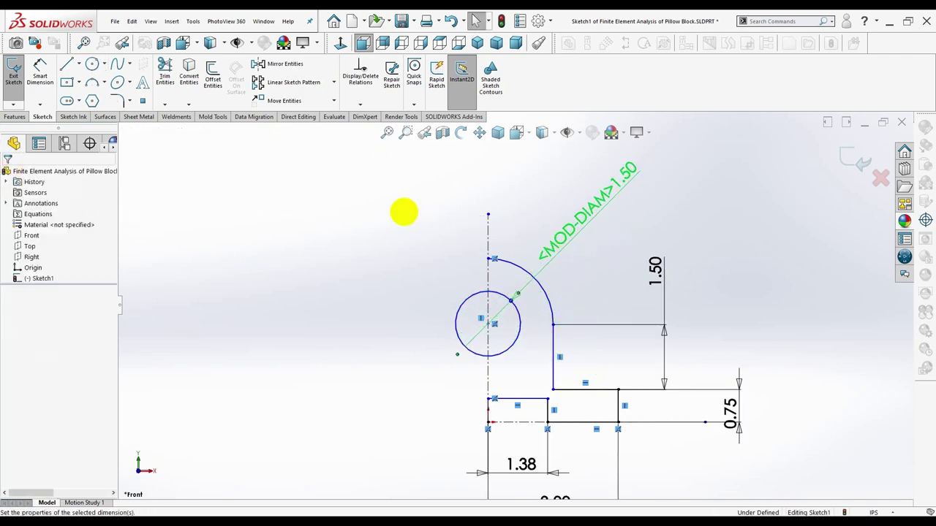
{"action": "left_click", "coordinate": [6, 175]}
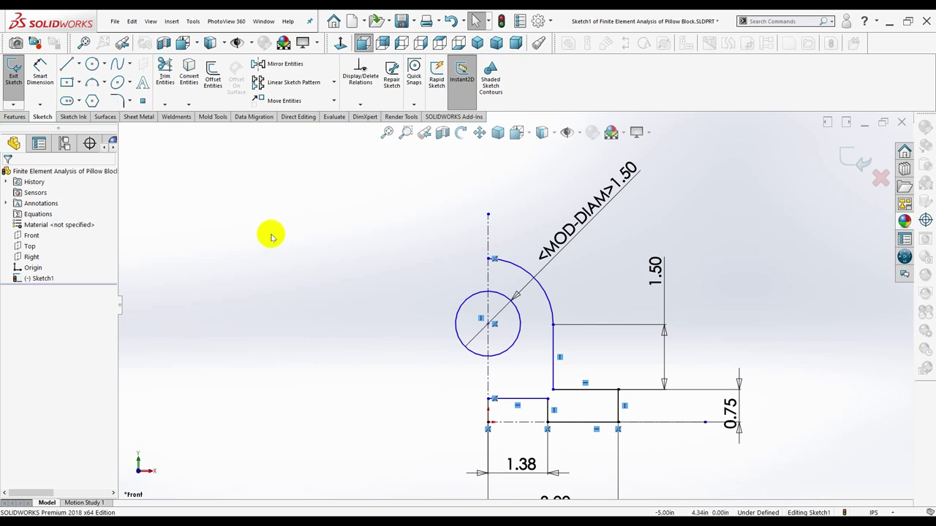
- Dimension the top arc's radius as 1.25
{"action": "left_click", "coordinate": [35, 71]}
{"action": "left_click", "coordinate": [544, 286]}
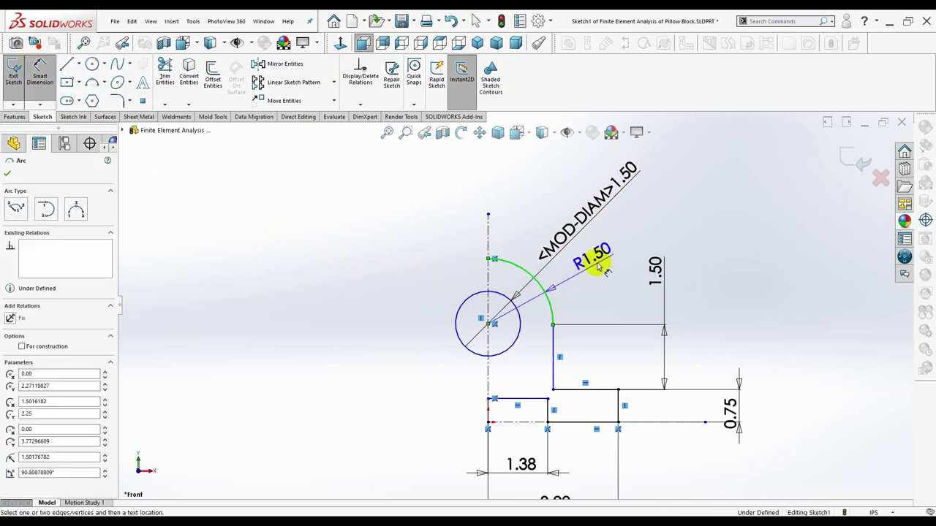
{"action": "left_click", "coordinate": [681, 210]}
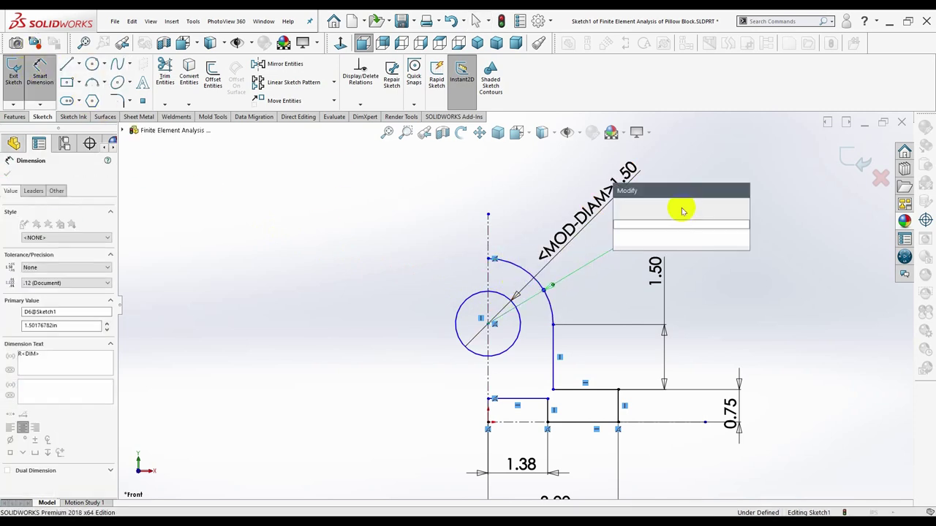
{"action": "type", "text": "=1.25"}
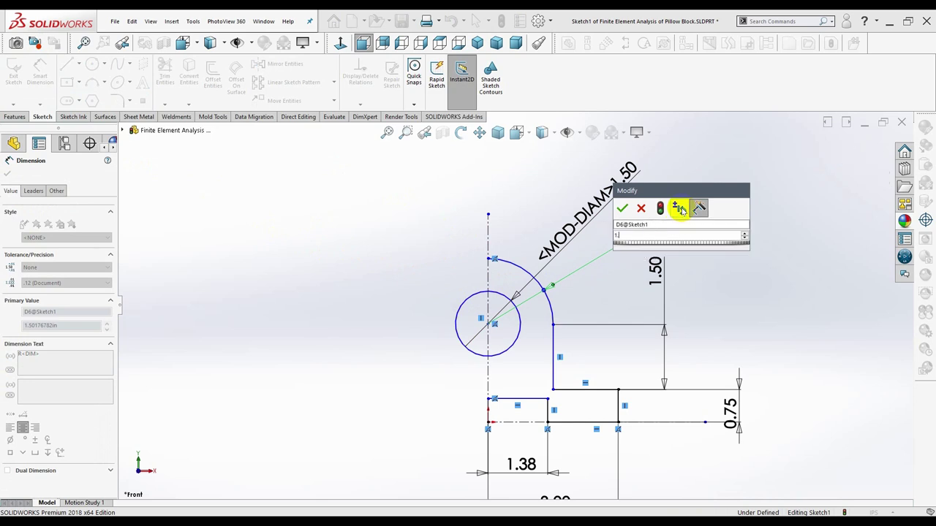
{"action": "key", "text": "Return"}
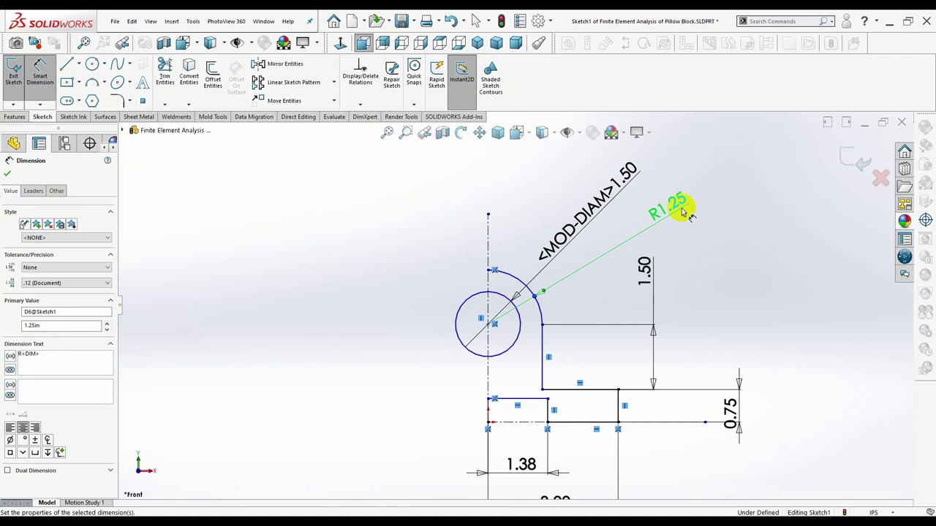
{"action": "left_click", "coordinate": [7, 173]}
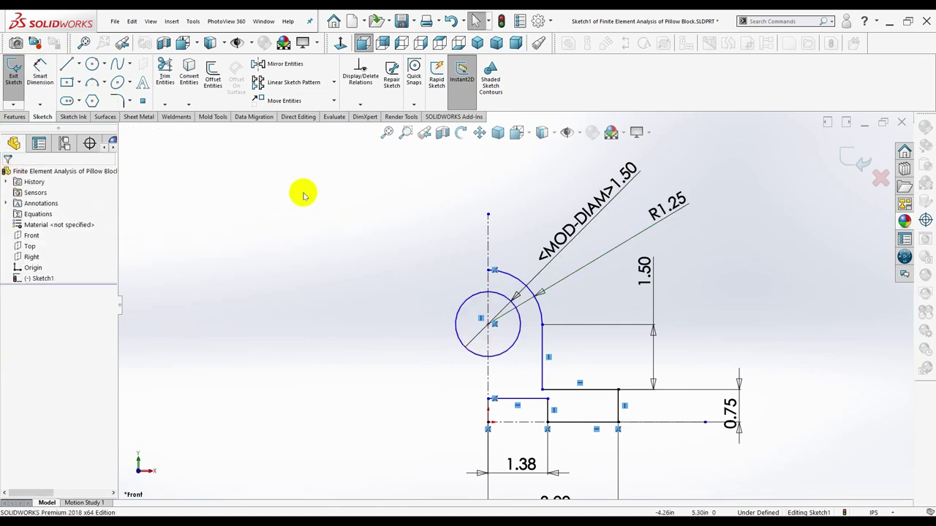
- Set the short vertical line's height to 0.50
{"action": "left_click", "coordinate": [40, 70]}
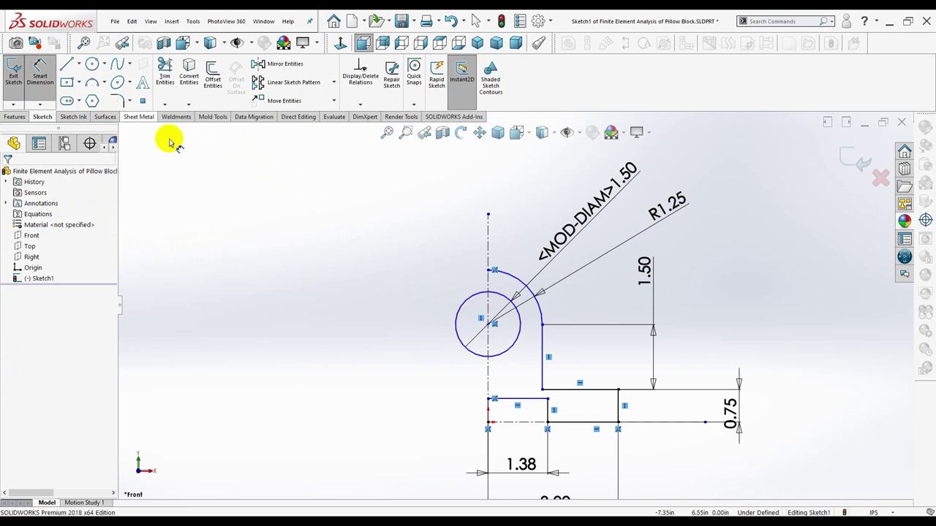
{"action": "left_click", "coordinate": [547, 411]}
{"action": "left_click", "coordinate": [421, 414]}
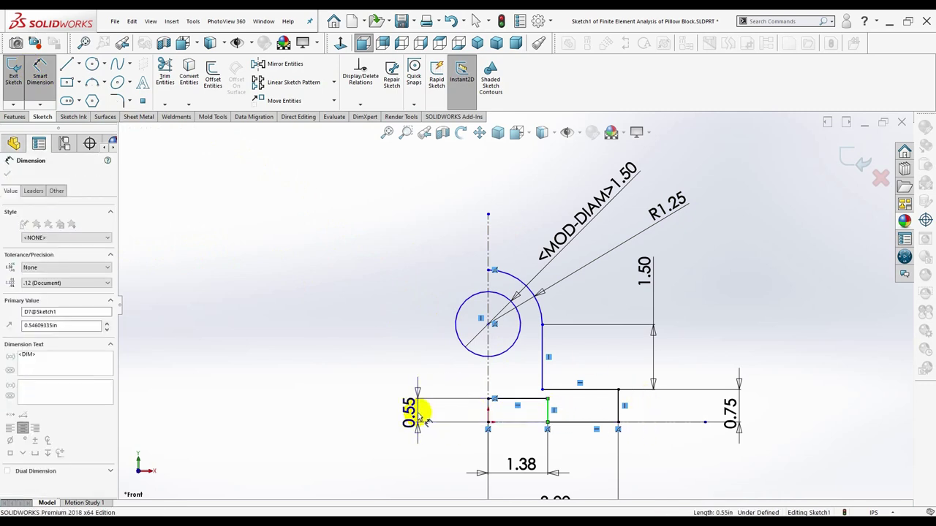
{"action": "type", "text": "="}
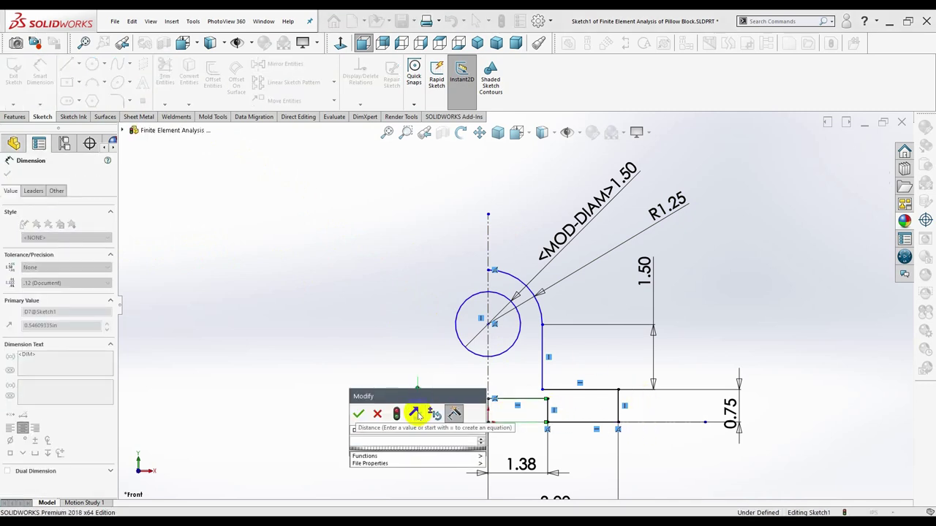
{"action": "type", "text": "0"}
{"action": "key", "text": "BackSpace"}
{"action": "type", "text": ".5"}
{"action": "key", "text": "Return"}
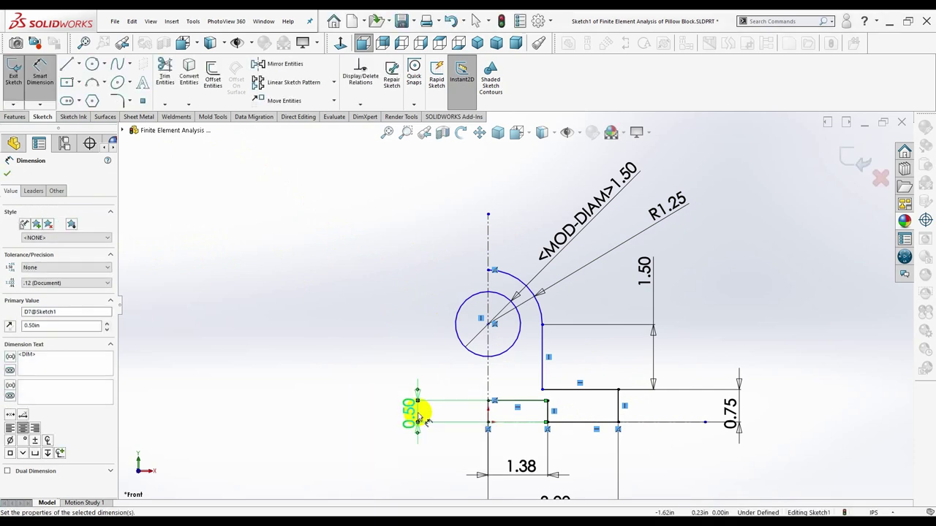
{"action": "left_click", "coordinate": [7, 176]}
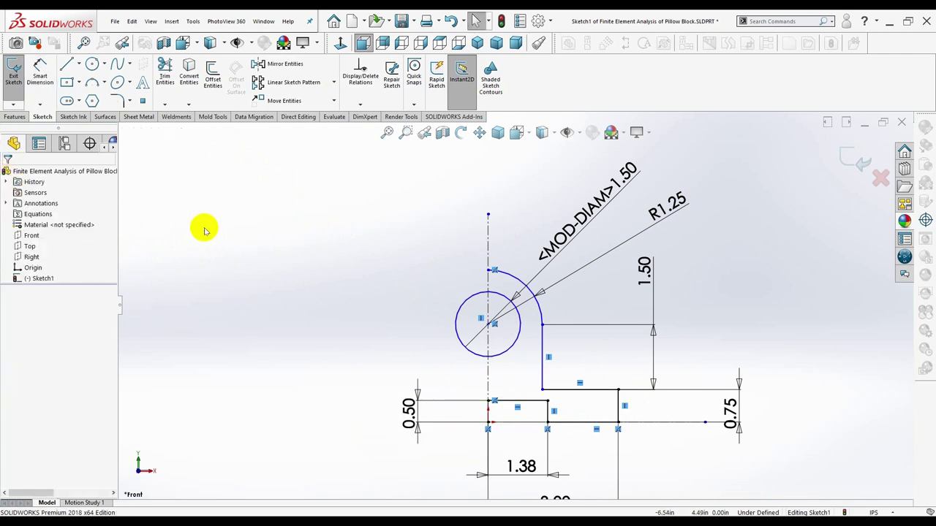
- Make the top arc tangent to the vertical line below it
{"action": "left_click", "coordinate": [542, 317]}
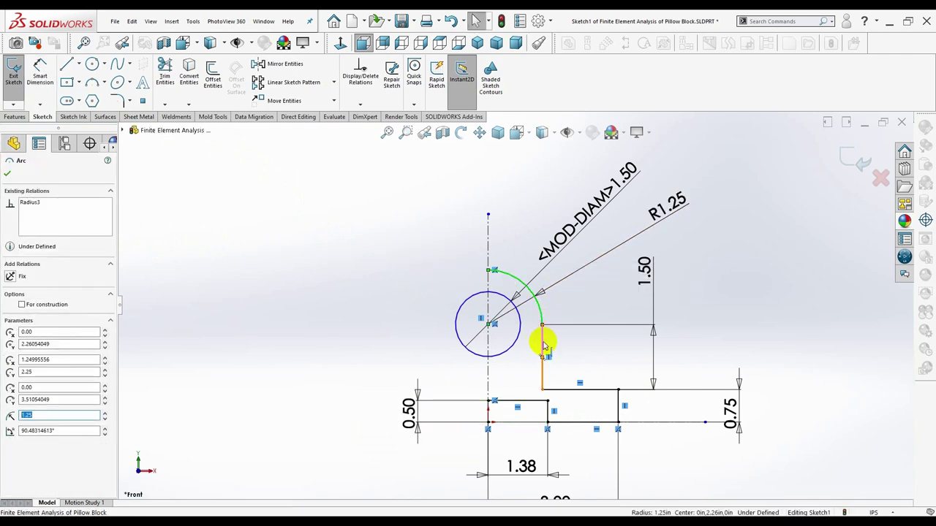
{"action": "left_click", "coordinate": [542, 348], "text": "ctrl"}
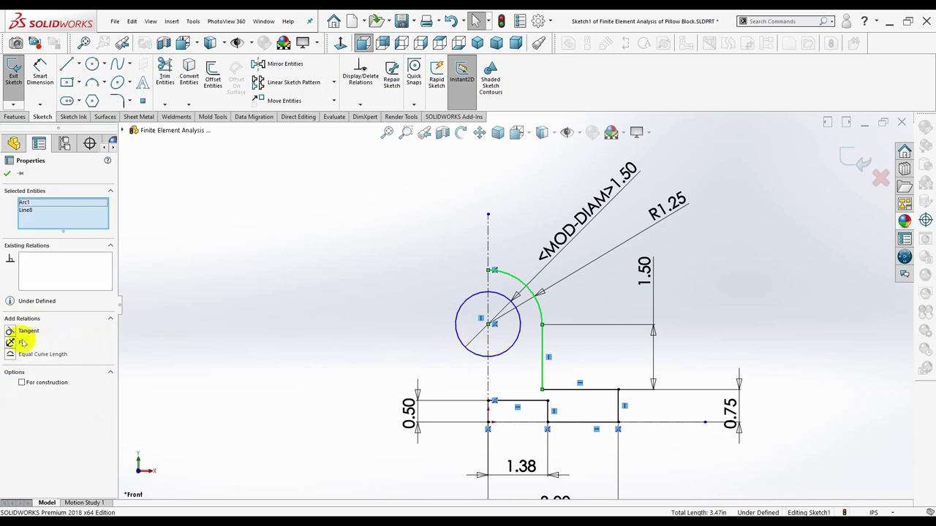
{"action": "left_click", "coordinate": [11, 330]}
{"action": "left_click", "coordinate": [6, 173]}
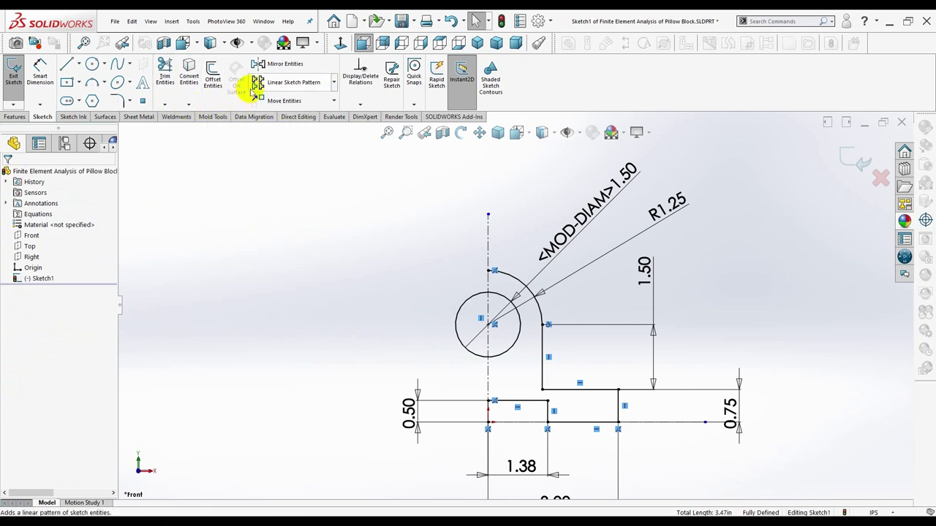
- Mirror the top arc and six right-hand outline lines about the vertical centreline
{"action": "left_click", "coordinate": [269, 64]}
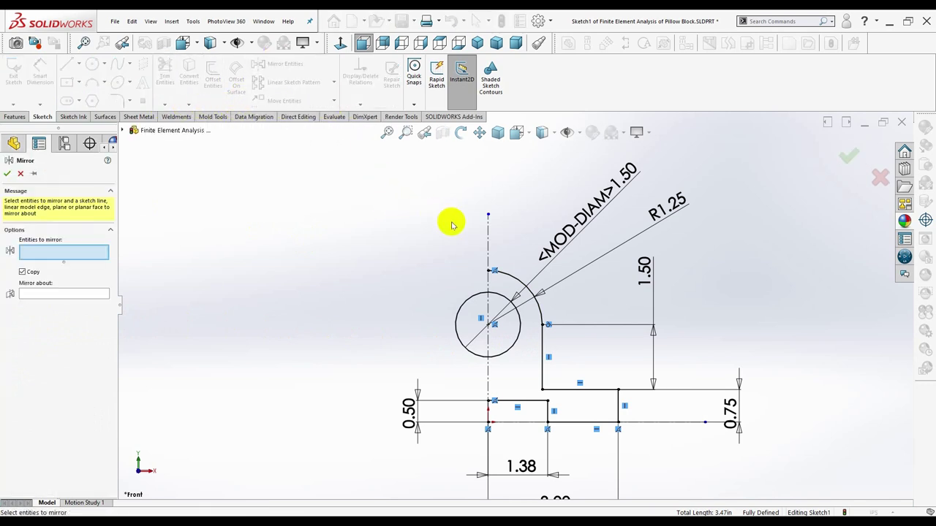
{"action": "left_click", "coordinate": [508, 274]}
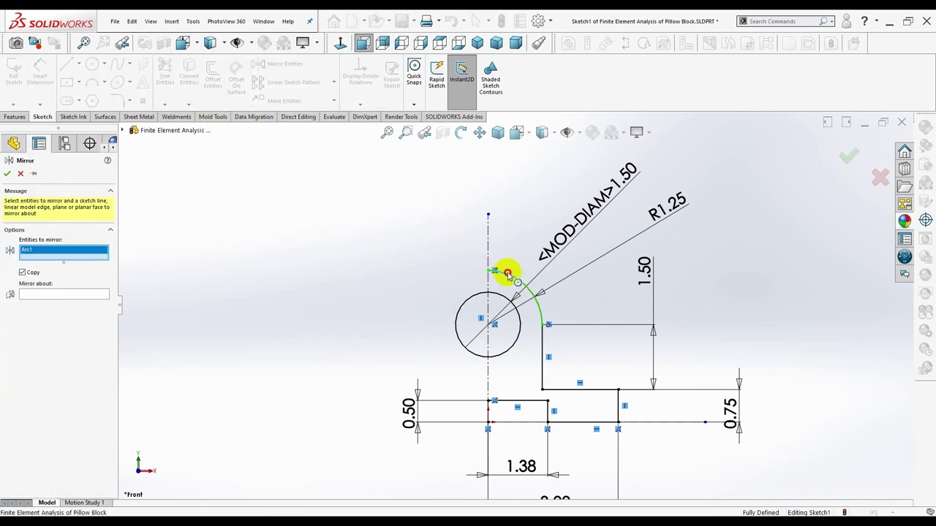
{"action": "left_click", "coordinate": [542, 347]}
{"action": "left_click", "coordinate": [574, 390]}
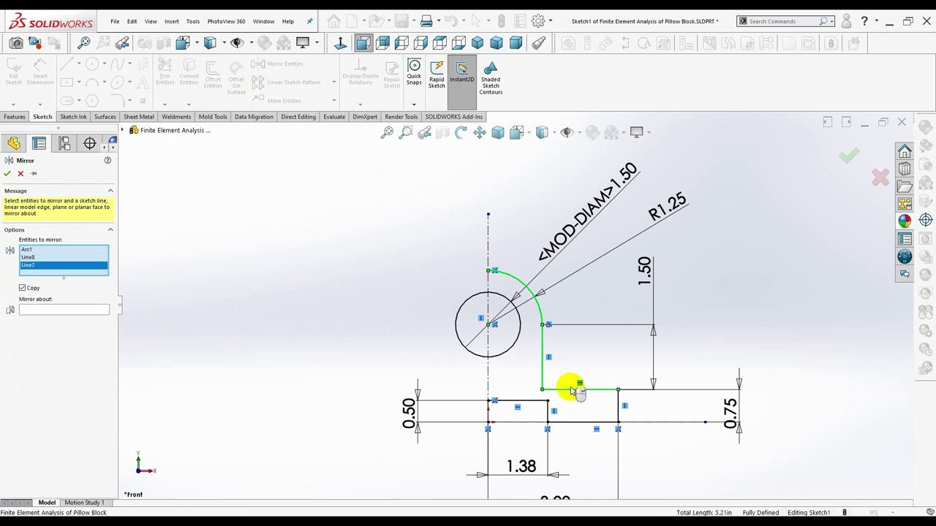
{"action": "left_click", "coordinate": [618, 405]}
{"action": "left_click", "coordinate": [591, 422]}
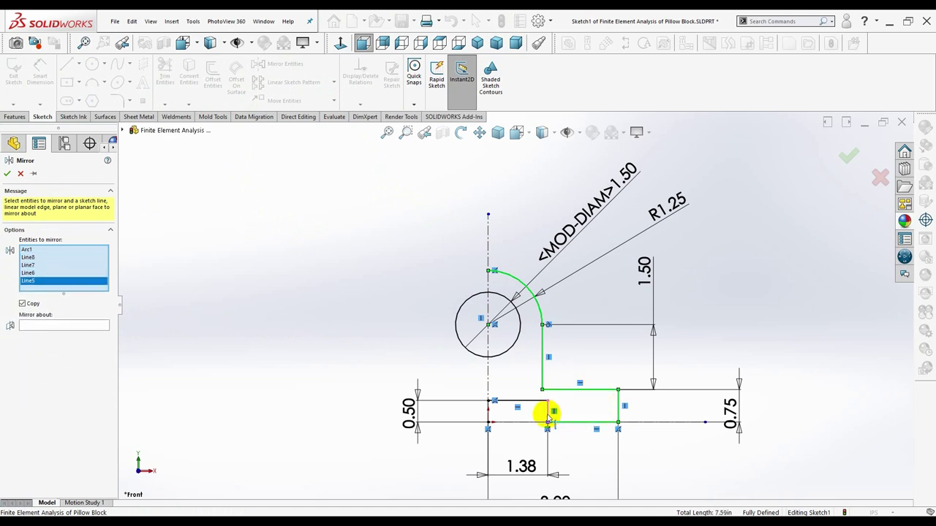
{"action": "left_click", "coordinate": [548, 417]}
{"action": "left_click", "coordinate": [536, 401]}
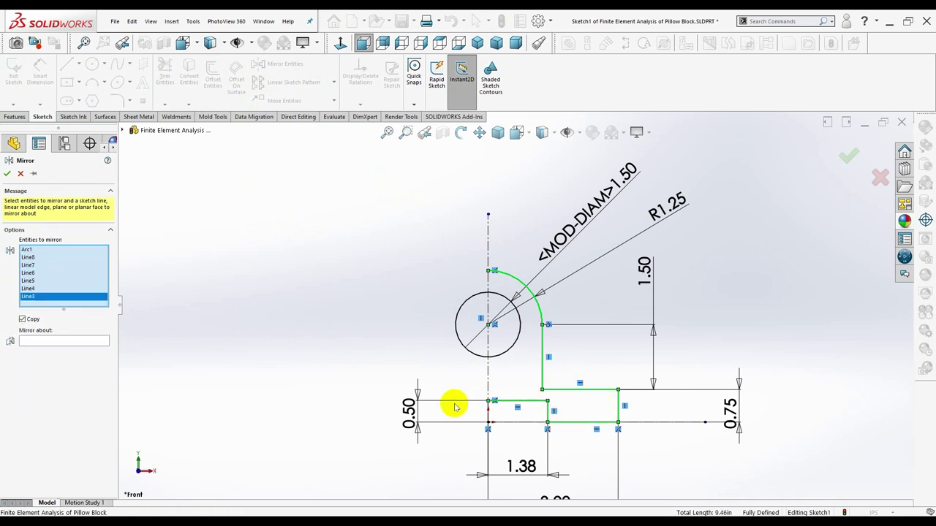
{"action": "left_click", "coordinate": [31, 342]}
{"action": "left_click", "coordinate": [489, 239]}
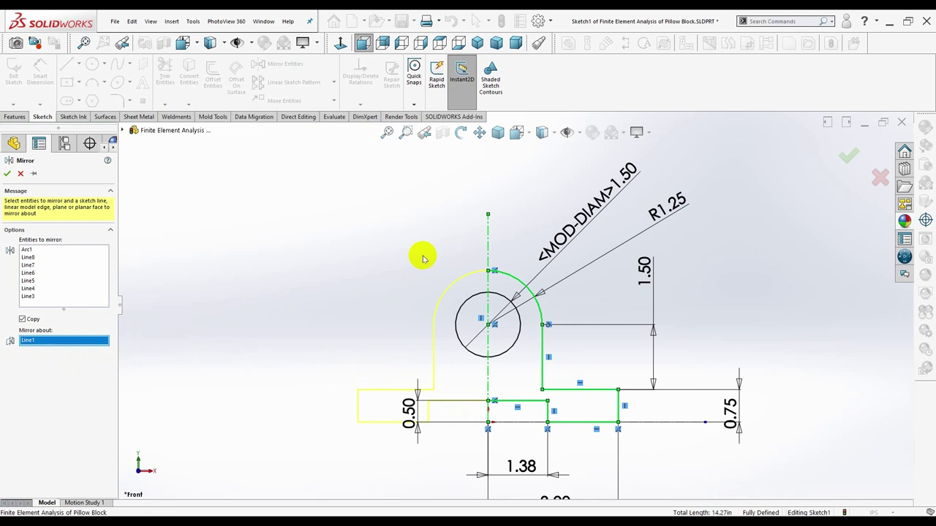
{"action": "left_click", "coordinate": [8, 176]}
{"action": "scroll", "coordinate": [369, 228], "scroll_direction": "up", "scroll_amount": 2}
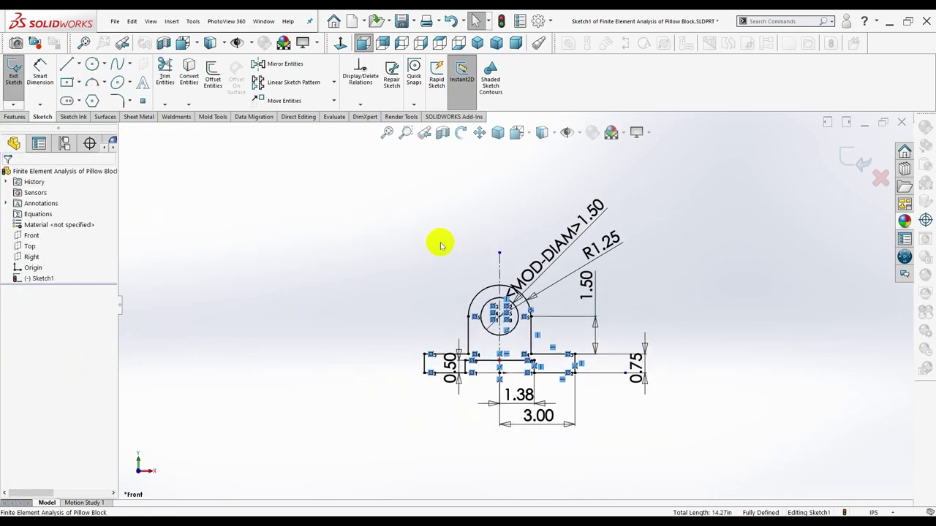
{"action": "scroll", "coordinate": [439, 242], "scroll_direction": "down", "scroll_amount": 1}
{"action": "scroll", "coordinate": [439, 242], "scroll_direction": "down", "scroll_amount": 1}
- Move the 1.50, R1.25, 0.75 and 0.50 labels aside and stack 1.38 above 3.00 below
{"action": "left_click_drag", "start_coordinate": [636, 220], "coordinate": [397, 248]}
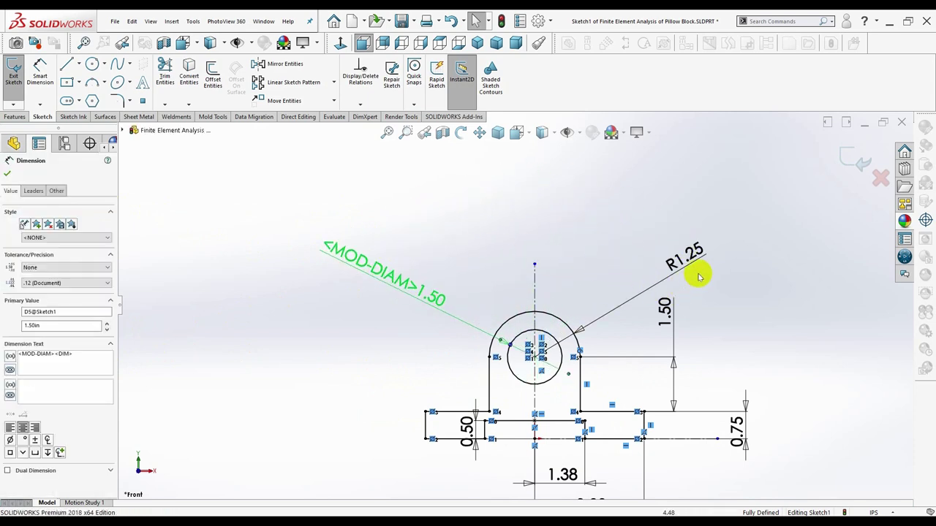
{"action": "left_click_drag", "start_coordinate": [688, 264], "coordinate": [629, 232]}
{"action": "mouse_move", "coordinate": [664, 311]}
{"action": "left_mouse_down"}
{"action": "mouse_move", "coordinate": [685, 351]}
{"action": "mouse_move", "coordinate": [658, 391]}
{"action": "mouse_move", "coordinate": [768, 395]}
{"action": "left_mouse_up"}
{"action": "left_click_drag", "start_coordinate": [740, 421], "coordinate": [771, 450]}
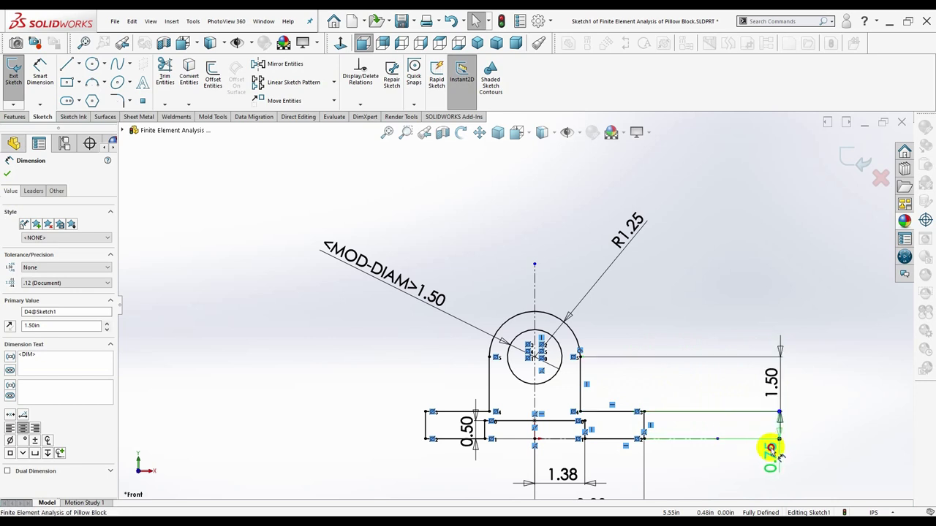
{"action": "left_click_drag", "start_coordinate": [772, 449], "coordinate": [773, 451]}
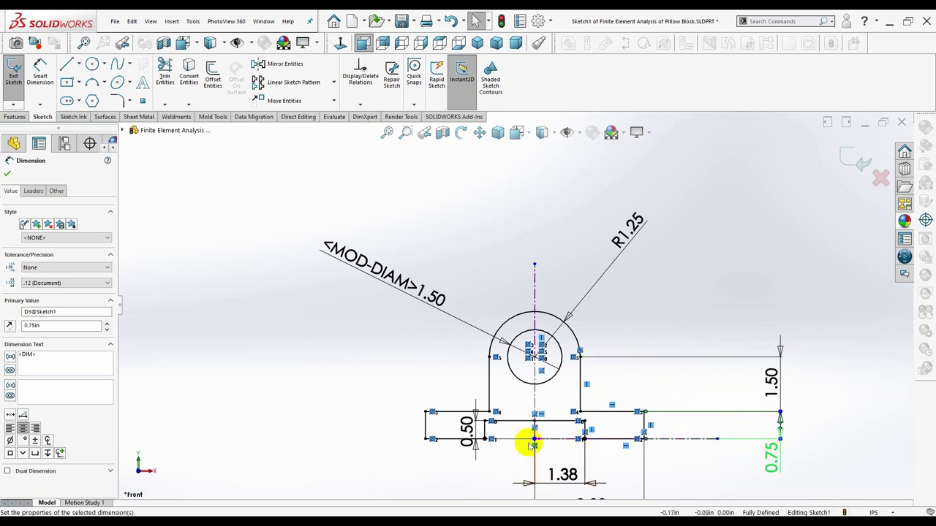
{"action": "mouse_move", "coordinate": [468, 430]}
{"action": "left_mouse_down"}
{"action": "mouse_move", "coordinate": [375, 428]}
{"action": "mouse_move", "coordinate": [368, 472]}
{"action": "left_mouse_up"}
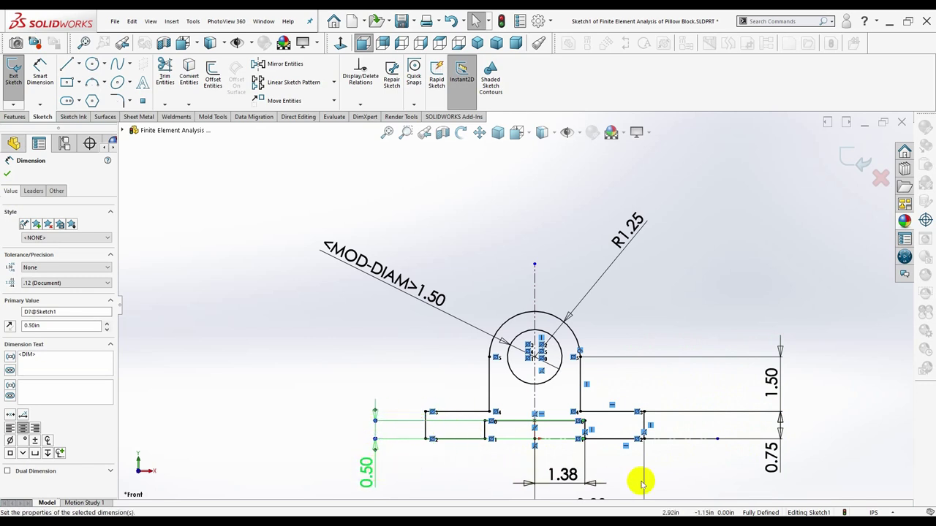
{"action": "scroll", "coordinate": [628, 471], "scroll_direction": "up", "scroll_amount": 3}
{"action": "scroll", "coordinate": [607, 438], "scroll_direction": "down", "scroll_amount": 2}
{"action": "scroll", "coordinate": [571, 418], "scroll_direction": "down", "scroll_amount": 1}
{"action": "mouse_move", "coordinate": [546, 419]}
{"action": "left_mouse_down"}
{"action": "mouse_move", "coordinate": [533, 412]}
{"action": "mouse_move", "coordinate": [539, 432]}
{"action": "mouse_move", "coordinate": [516, 437]}
{"action": "left_mouse_up"}
{"action": "left_click_drag", "start_coordinate": [519, 393], "coordinate": [518, 407]}
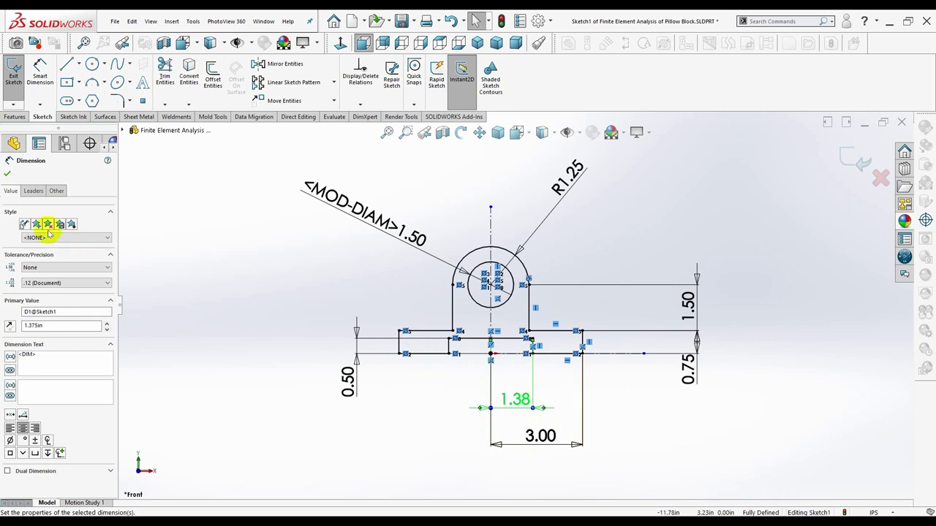
{"action": "left_click", "coordinate": [7, 174]}
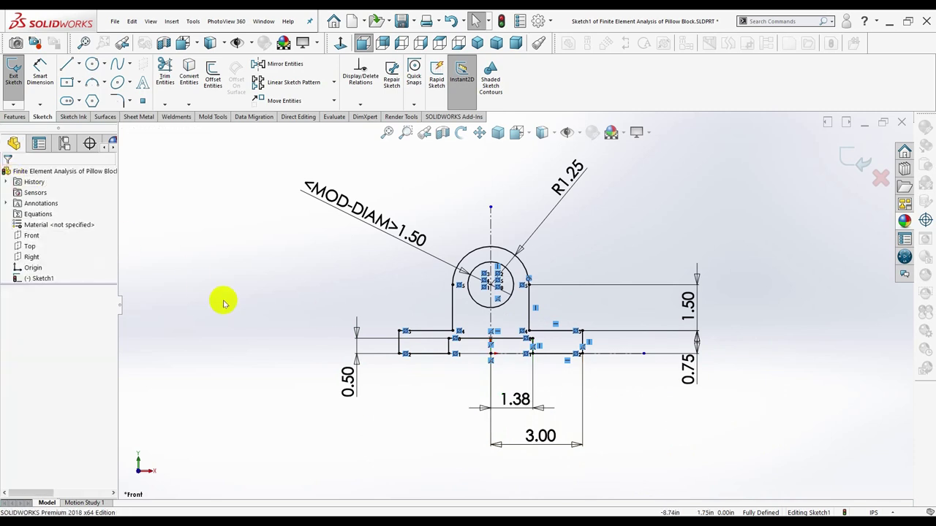
- Extrude the profile mid-plane to 1.40 in depth as Boss-Extrude1
{"action": "left_click", "coordinate": [14, 117]}
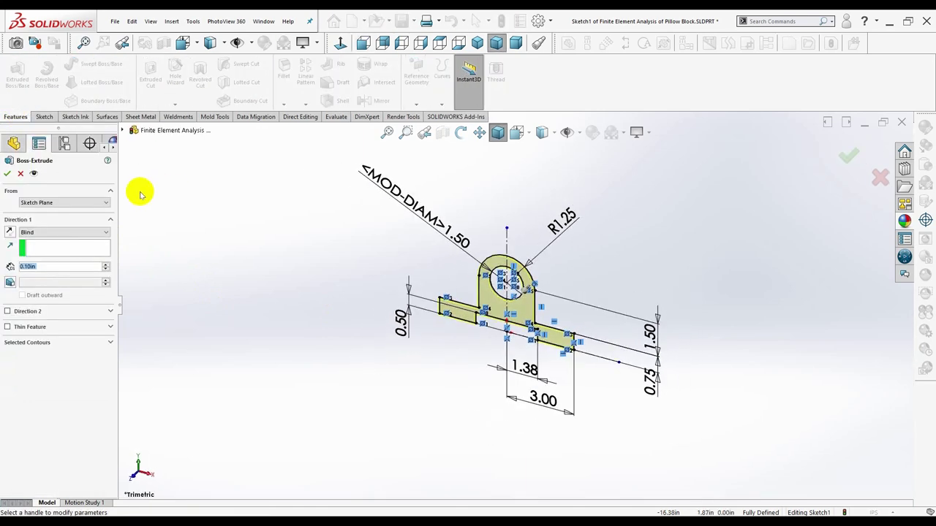
{"action": "left_click", "coordinate": [63, 233]}
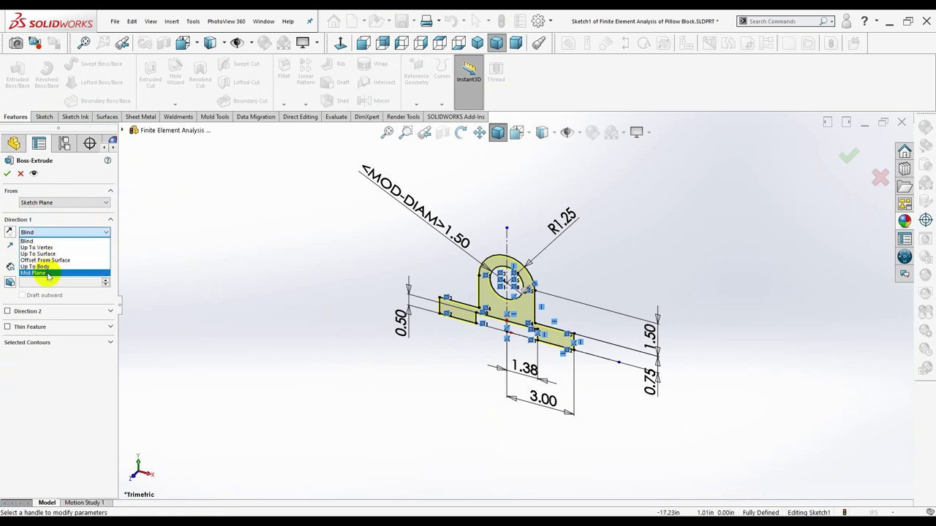
{"action": "left_click", "coordinate": [45, 273]}
{"action": "key", "text": "BackSpace"}
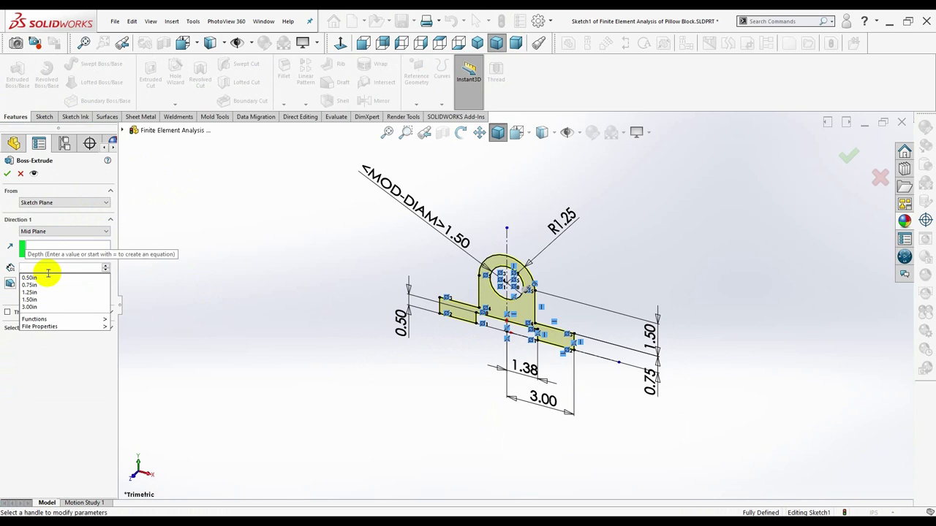
{"action": "type", "text": "1.4"}
{"action": "key", "text": "Return"}
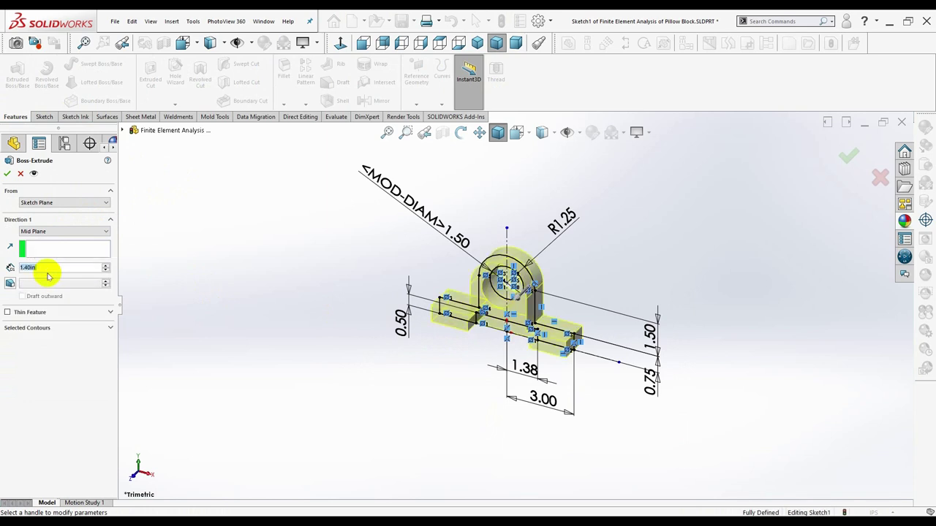
{"action": "left_click", "coordinate": [8, 174]}
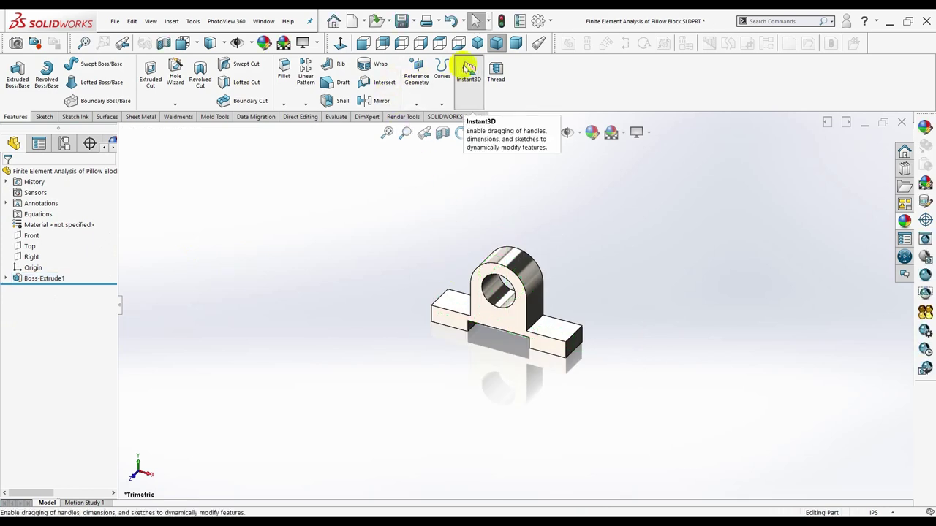
- Start a sketch on the right foot's top face and draw a 0.60-diameter circle on it
{"action": "middle_click_drag", "start_coordinate": [559, 245], "coordinate": [561, 324]}
{"action": "left_click", "coordinate": [560, 324]}
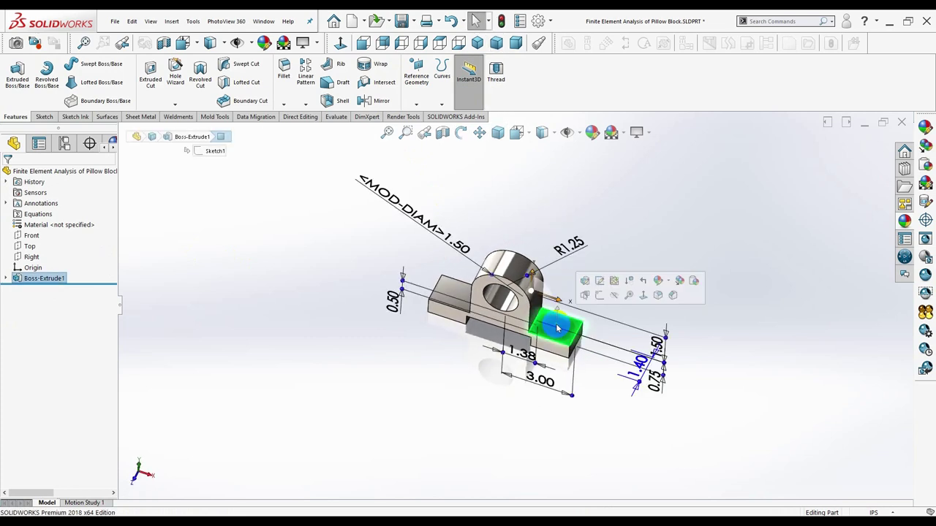
{"action": "left_click", "coordinate": [600, 296]}
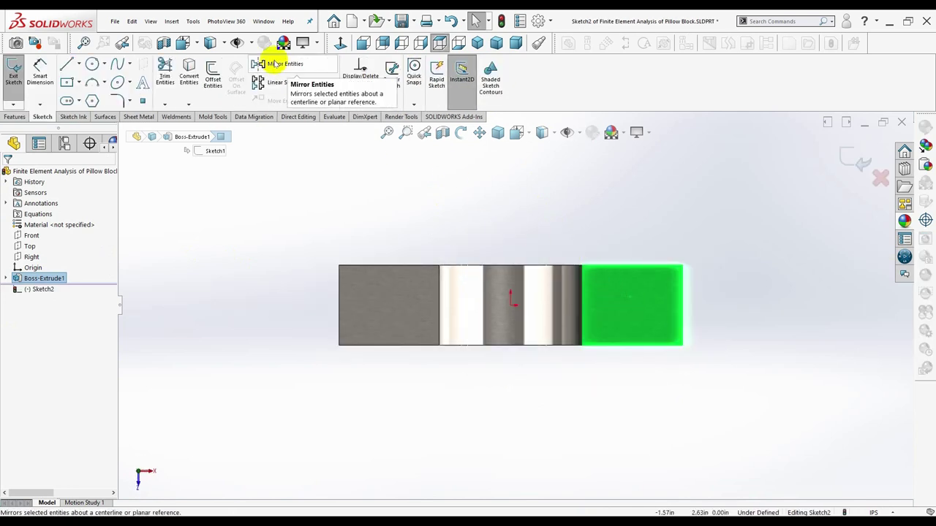
{"action": "left_click", "coordinate": [92, 64]}
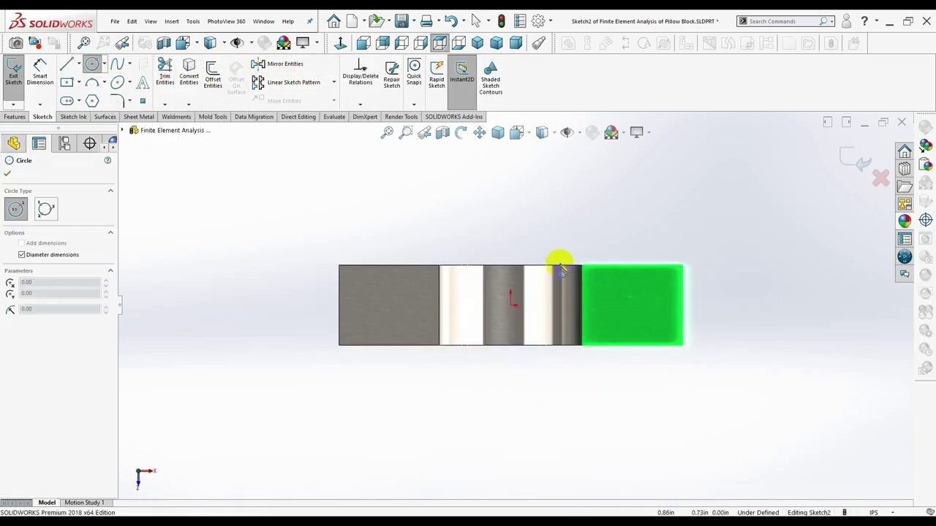
{"action": "left_click", "coordinate": [627, 305]}
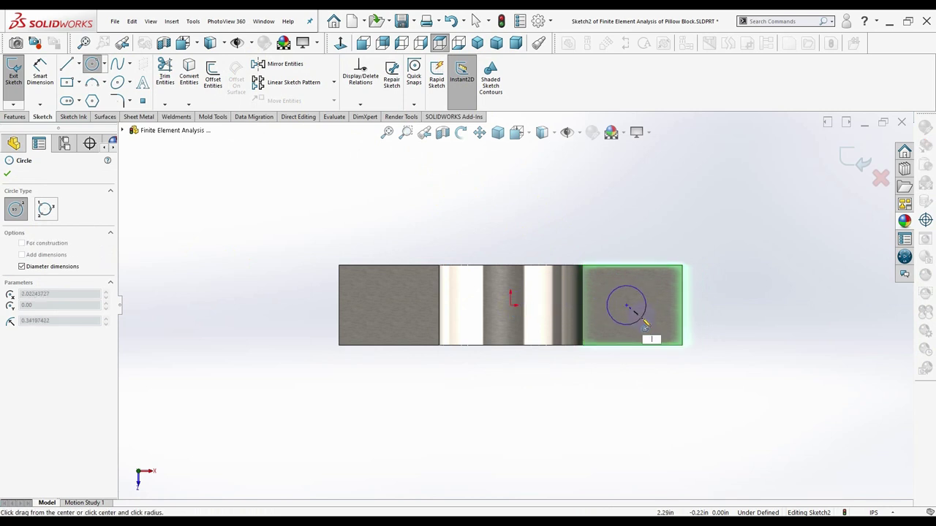
{"action": "type", "text": ".6"}
{"action": "key", "text": "Return"}
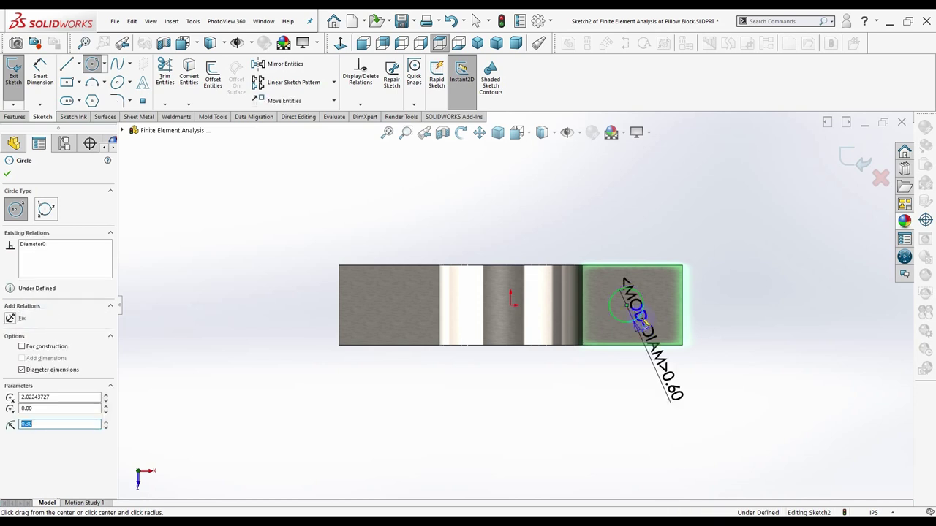
{"action": "left_click", "coordinate": [6, 175]}
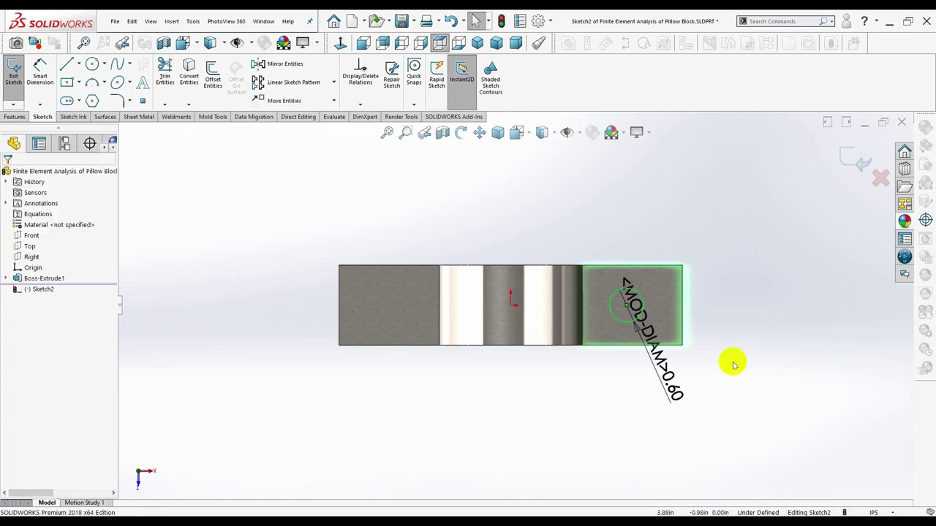
{"action": "left_click_drag", "start_coordinate": [673, 355], "coordinate": [700, 300]}
{"action": "left_click", "coordinate": [734, 241]}
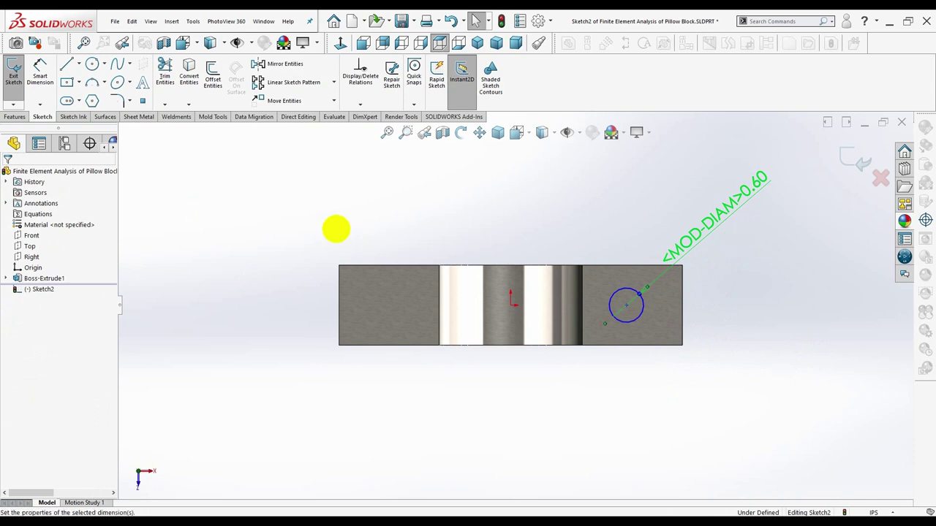
{"action": "left_click", "coordinate": [6, 178]}
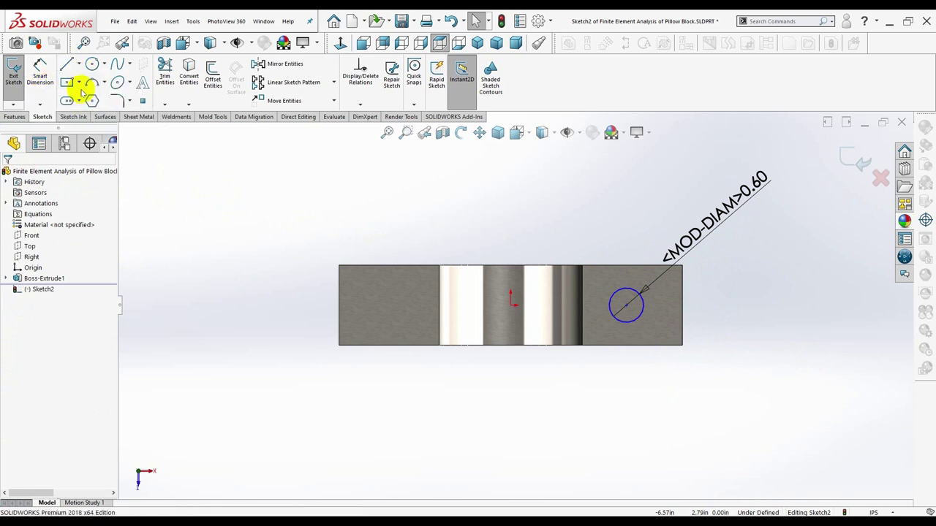
- Draw a vertical construction centerline up from the origin
{"action": "left_click", "coordinate": [83, 90]}
{"action": "left_click_drag", "start_coordinate": [512, 302], "coordinate": [516, 175]}
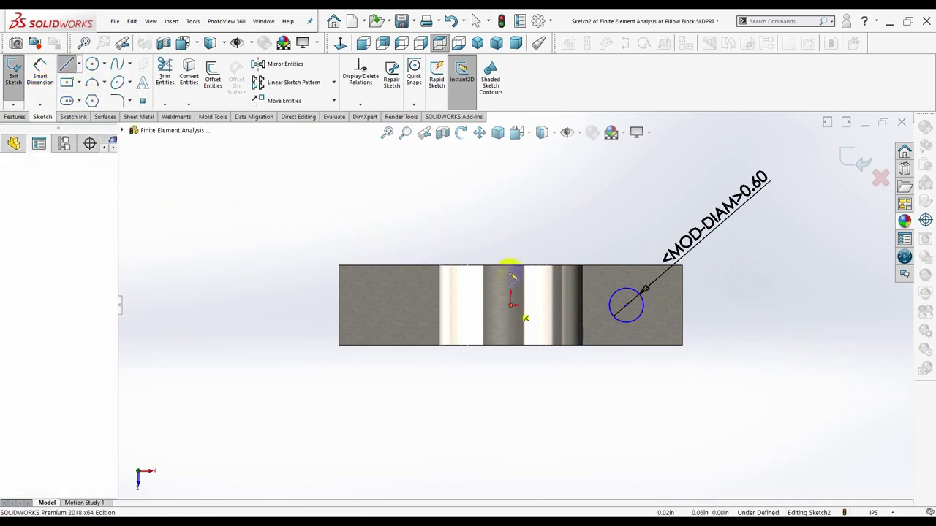
{"action": "left_click", "coordinate": [515, 173]}
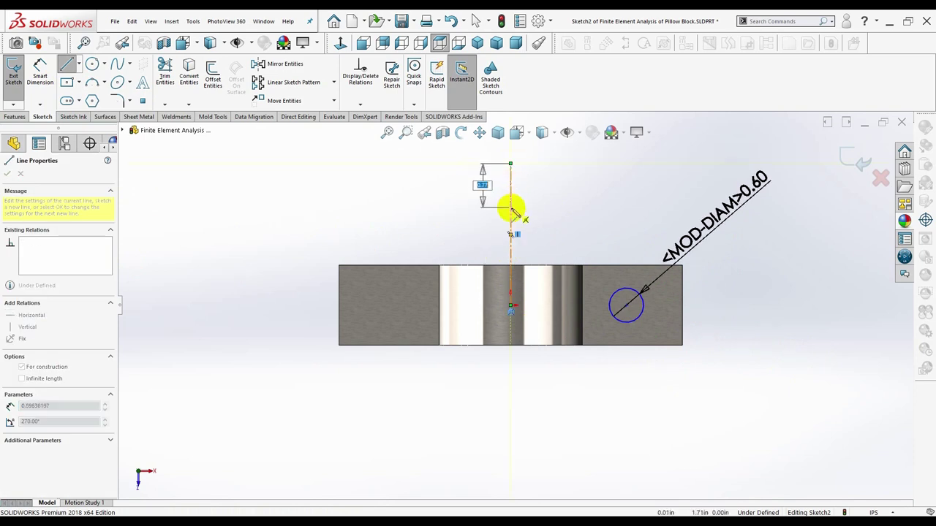
{"action": "key", "text": "Escape"}
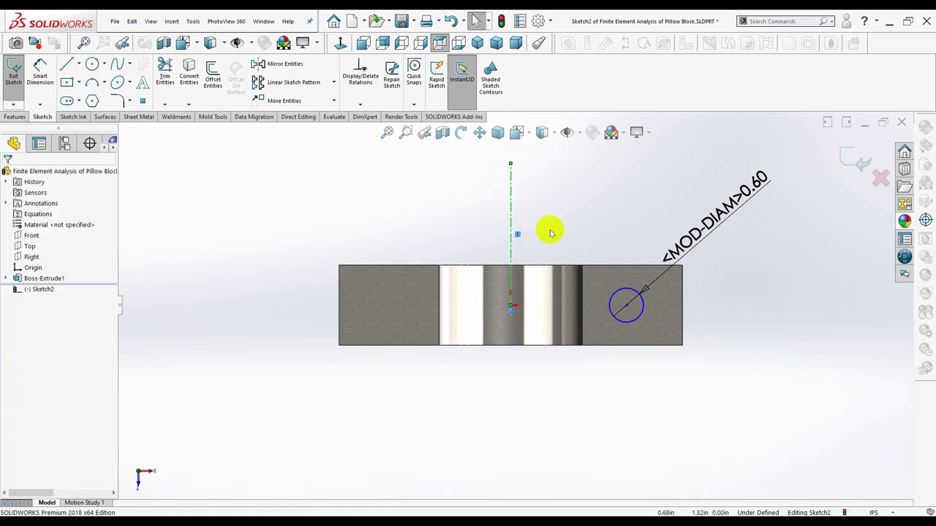
- Dimension the circle's centre 2.00 from the vertical centerline
{"action": "left_click", "coordinate": [41, 73]}
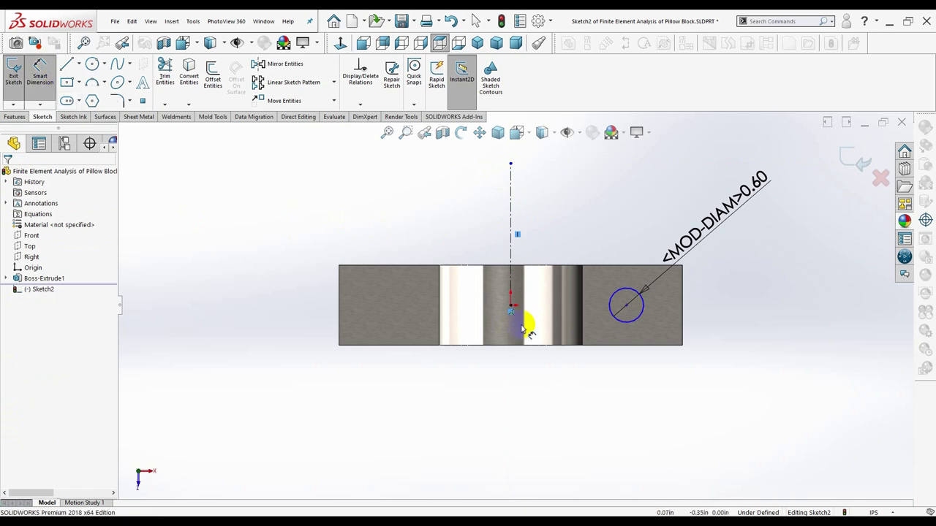
{"action": "left_click", "coordinate": [627, 306]}
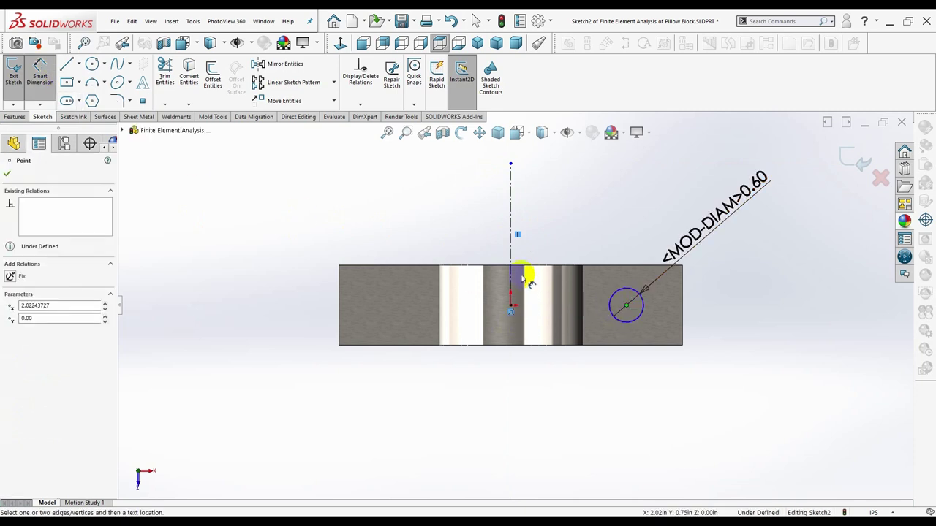
{"action": "left_click", "coordinate": [512, 254]}
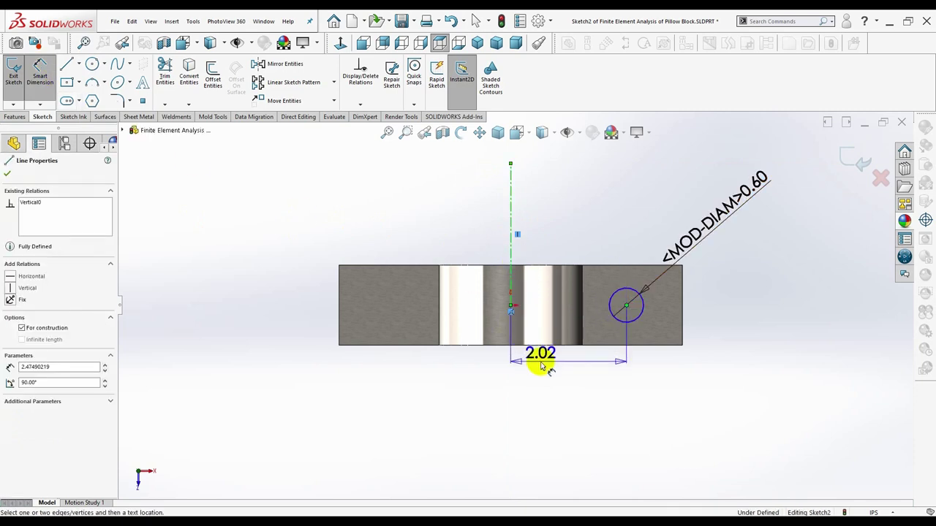
{"action": "left_click", "coordinate": [574, 393]}
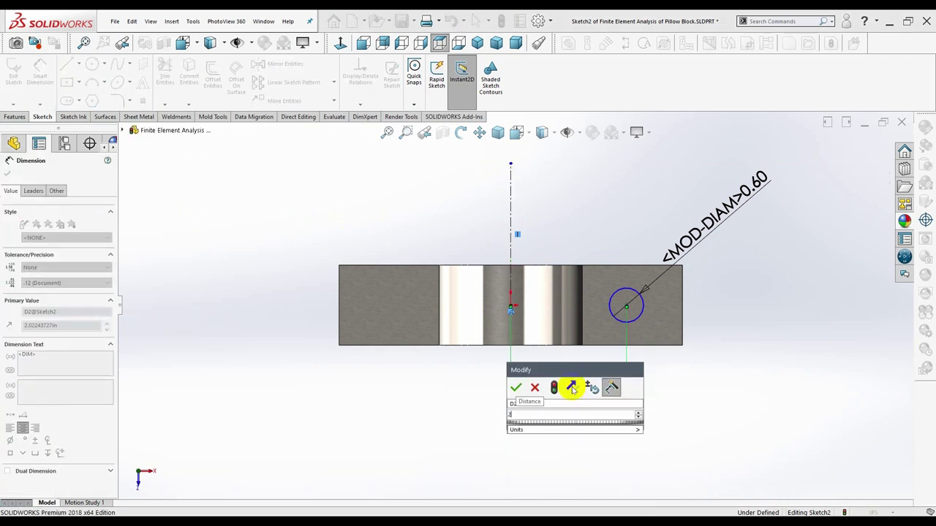
{"action": "key", "text": "Return"}
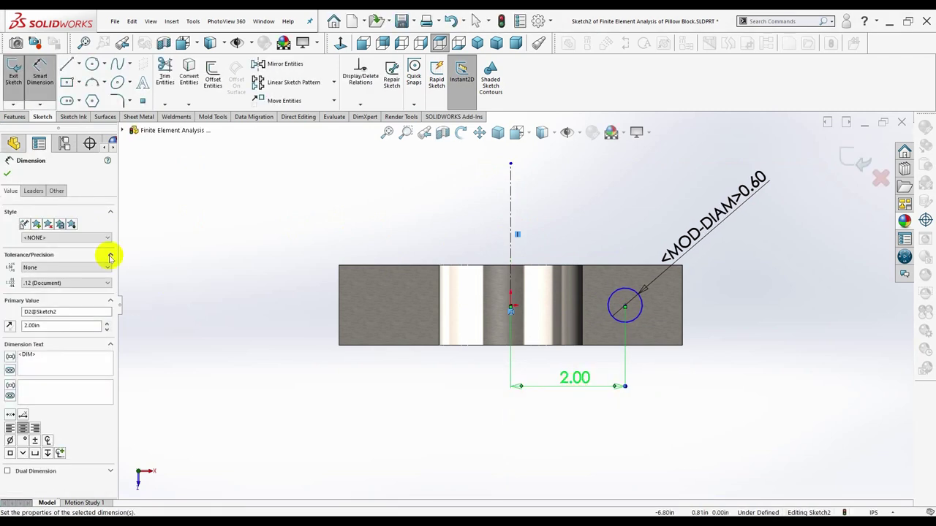
{"action": "left_click", "coordinate": [6, 175]}
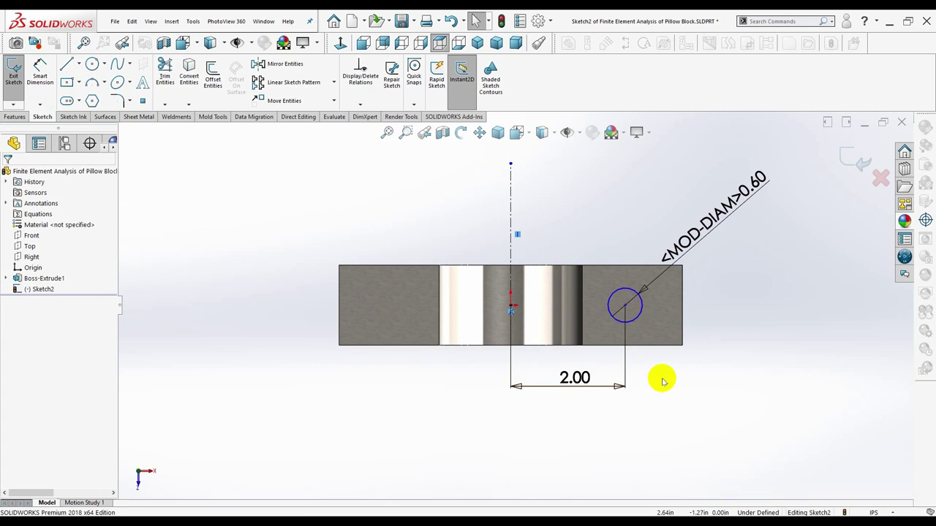
- Dimension the circle's centre 0.70 from the foot's edge to fully define Sketch2
{"action": "left_click", "coordinate": [40, 73]}
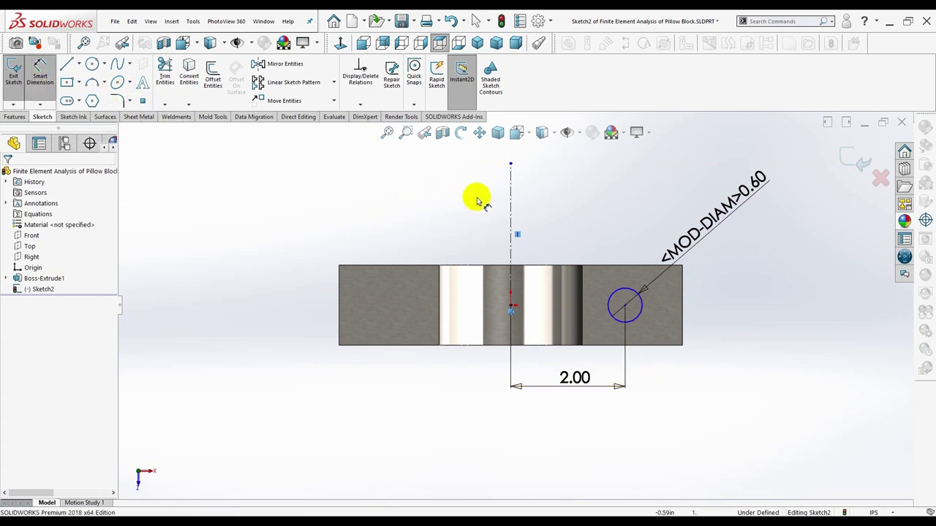
{"action": "left_click", "coordinate": [625, 305]}
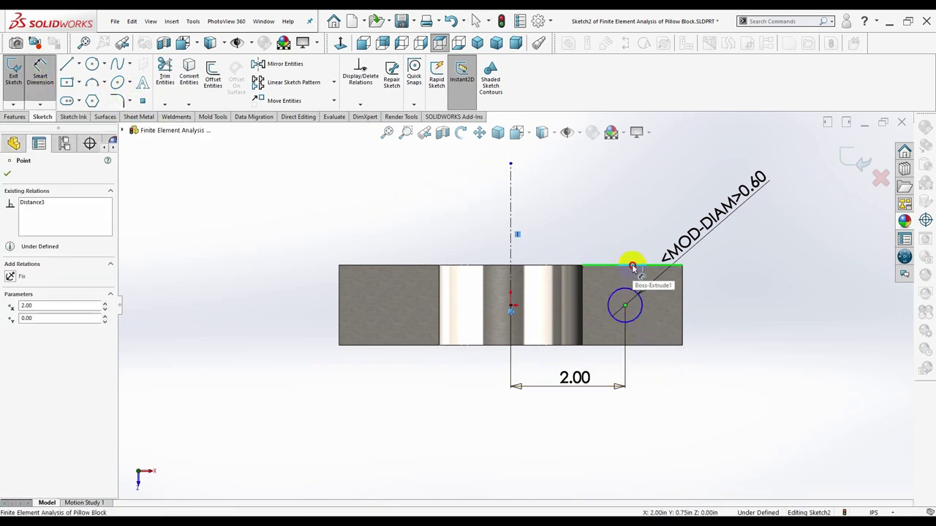
{"action": "left_click", "coordinate": [627, 265]}
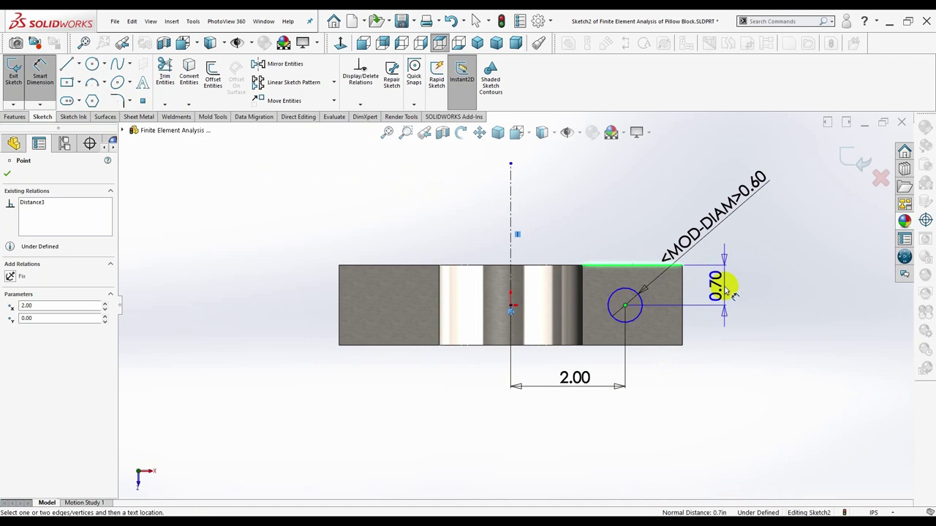
{"action": "left_click", "coordinate": [727, 289]}
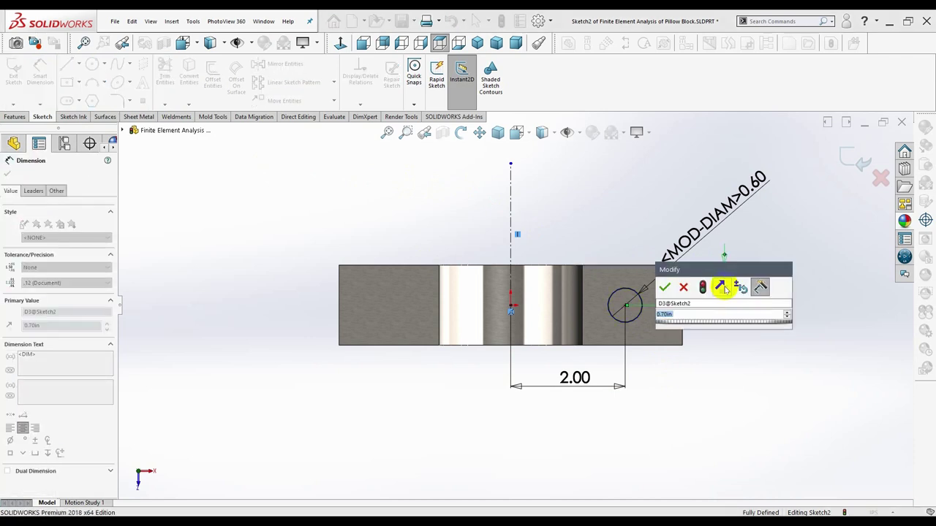
{"action": "left_click", "coordinate": [666, 286]}
{"action": "key", "text": "Escape"}
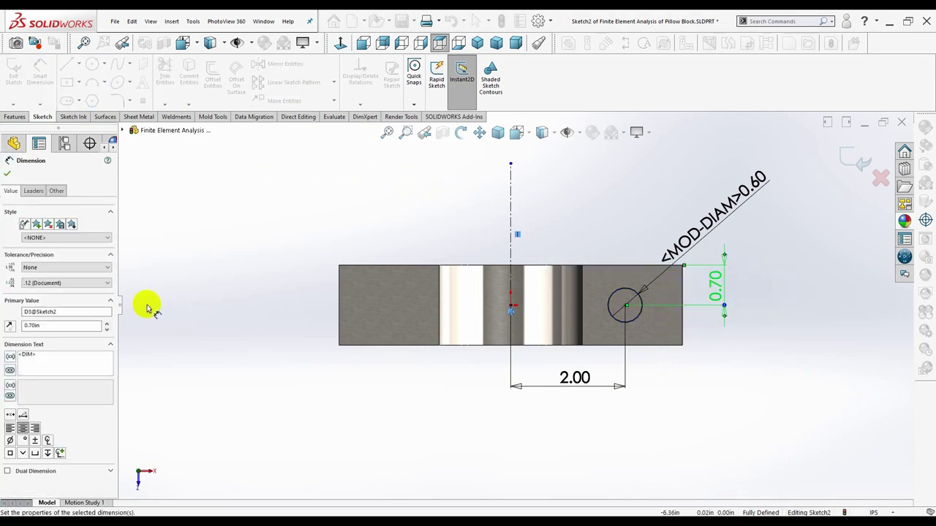
{"action": "left_click", "coordinate": [7, 173]}
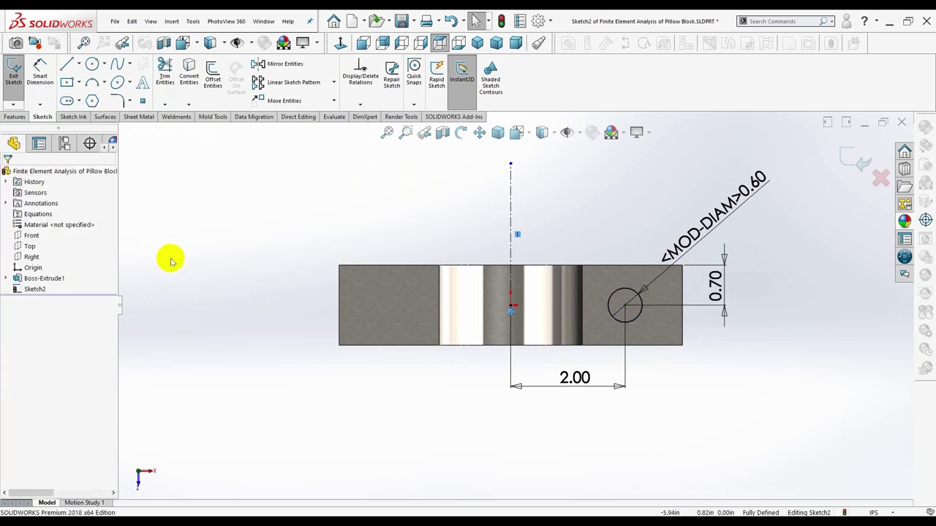
- Mirror the 0.60 hole circle about the vertical centerline onto the left foot
{"action": "left_click", "coordinate": [274, 63]}
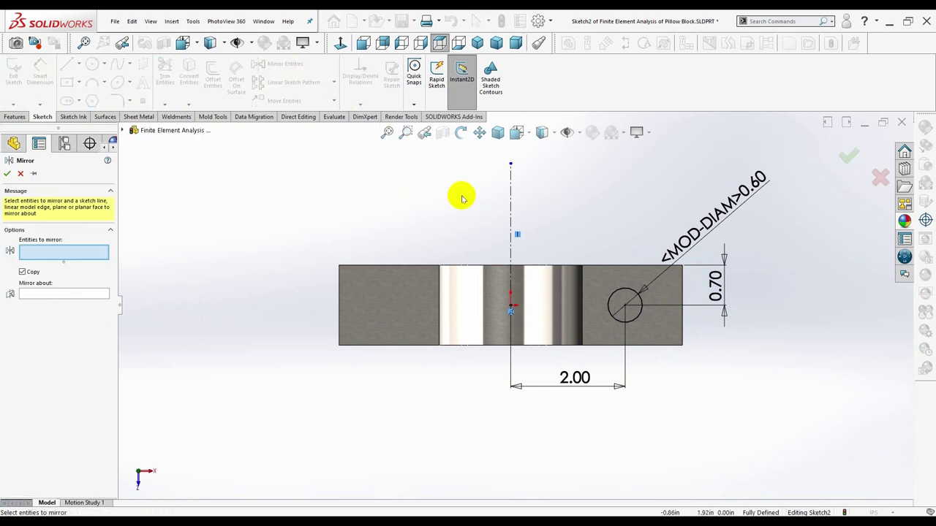
{"action": "left_click", "coordinate": [617, 293]}
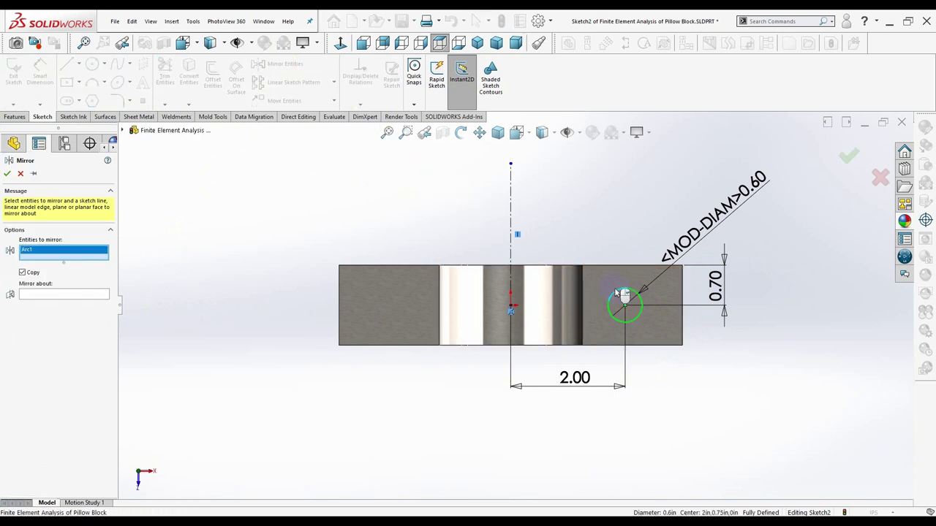
{"action": "left_click", "coordinate": [512, 219]}
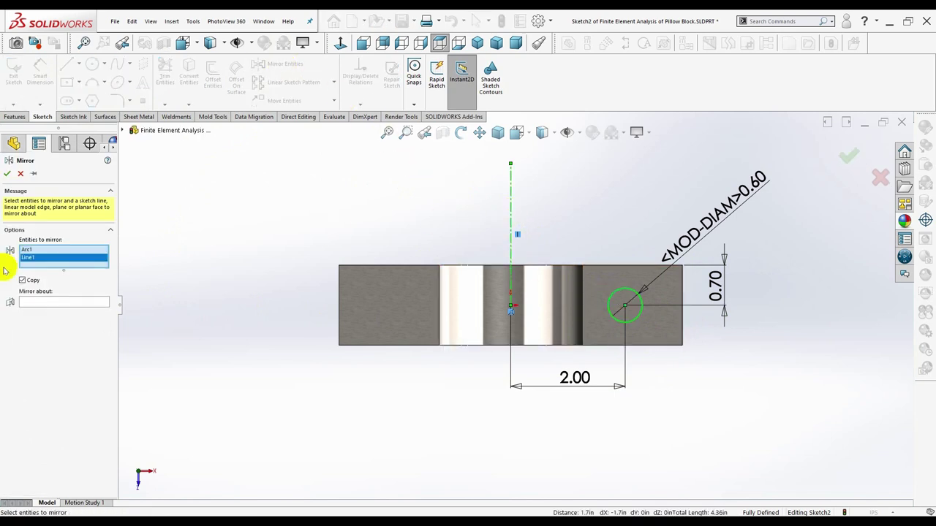
{"action": "right_click", "coordinate": [27, 261]}
{"action": "left_click", "coordinate": [32, 277]}
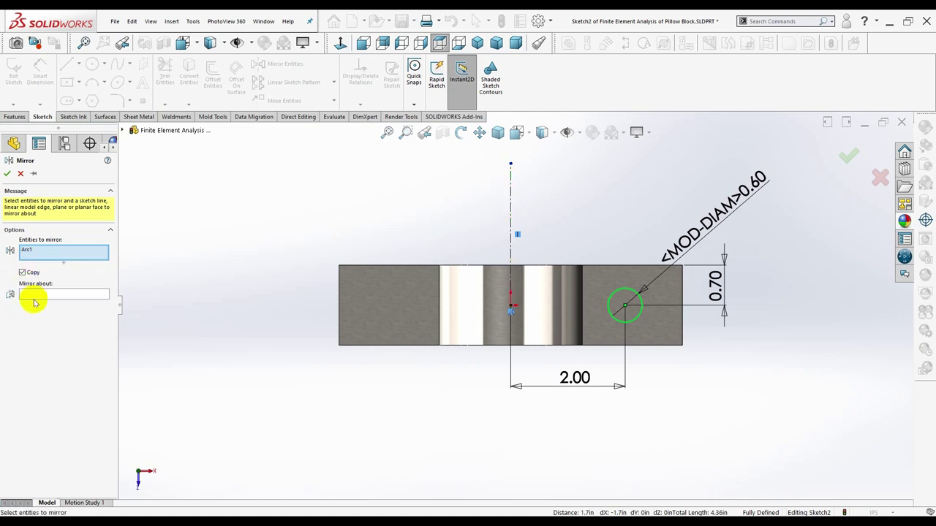
{"action": "left_click", "coordinate": [34, 296]}
{"action": "left_click", "coordinate": [510, 196]}
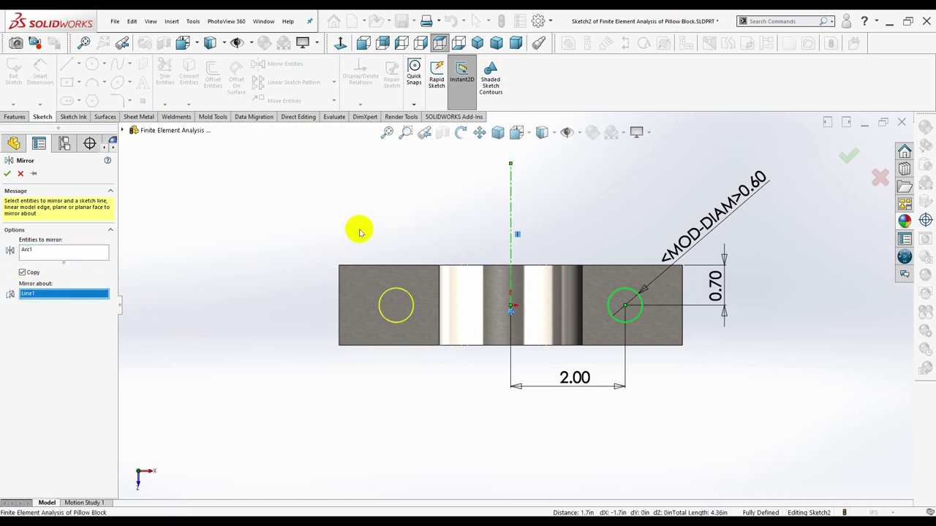
{"action": "left_click", "coordinate": [7, 174]}
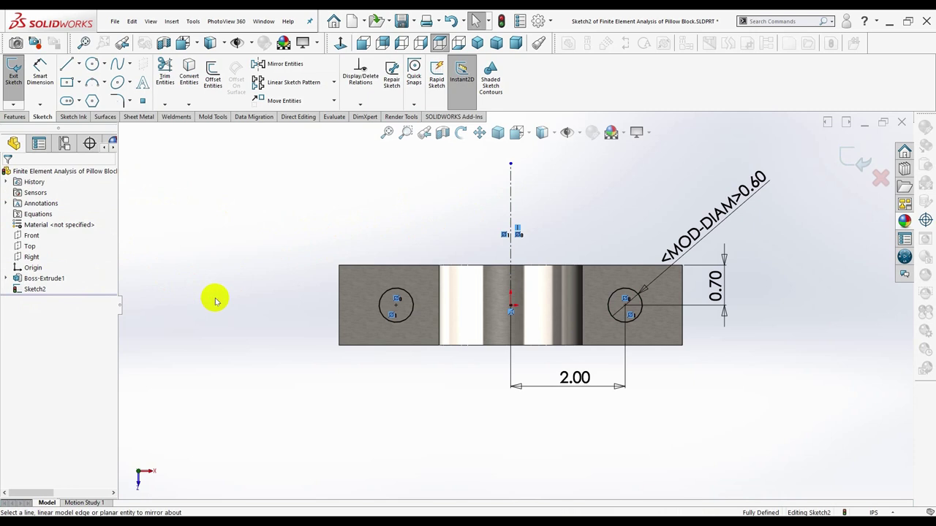
- Extrude-cut both circles 1.40in blind to make the bolt holes
{"action": "left_click", "coordinate": [14, 117]}
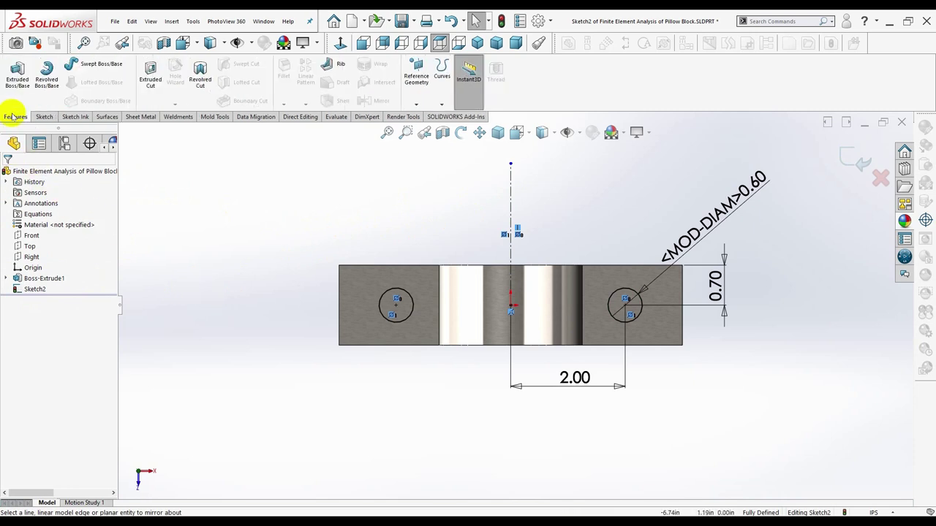
{"action": "left_click", "coordinate": [150, 73]}
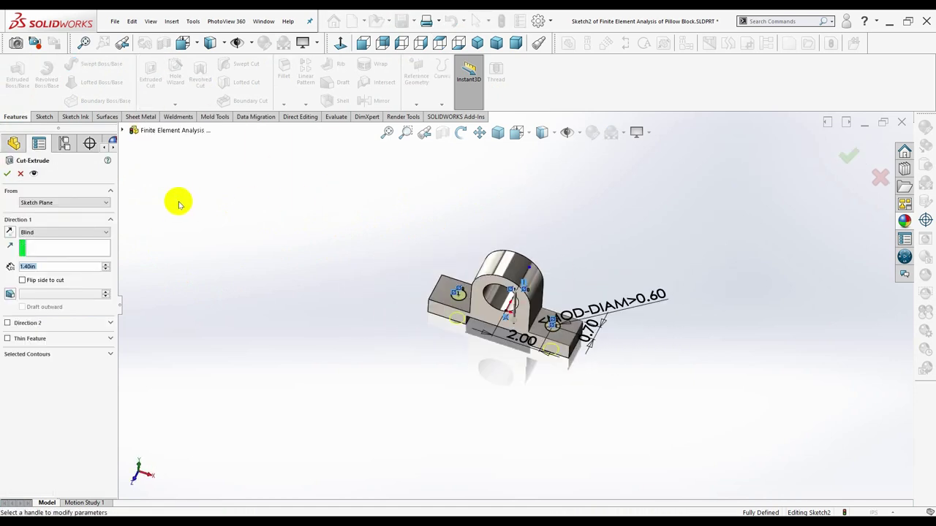
{"action": "left_click", "coordinate": [6, 176]}
- Orbit to inspect the holes, then set the view to isometric
{"action": "mouse_move", "coordinate": [313, 386]}
{"action": "middle_mouse_down"}
{"action": "mouse_move", "coordinate": [317, 183]}
{"action": "mouse_move", "coordinate": [307, 251]}
{"action": "mouse_move", "coordinate": [317, 307]}
{"action": "middle_mouse_up"}
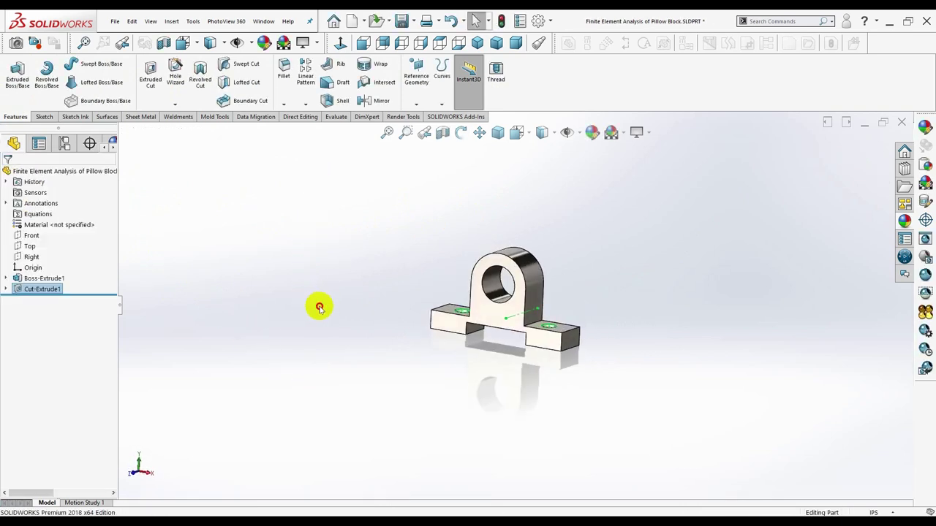
{"action": "mouse_move", "coordinate": [381, 307]}
{"action": "middle_mouse_down"}
{"action": "mouse_move", "coordinate": [399, 390]}
{"action": "mouse_move", "coordinate": [390, 445]}
{"action": "mouse_move", "coordinate": [422, 358]}
{"action": "mouse_move", "coordinate": [452, 356]}
{"action": "mouse_move", "coordinate": [442, 324]}
{"action": "middle_mouse_up"}
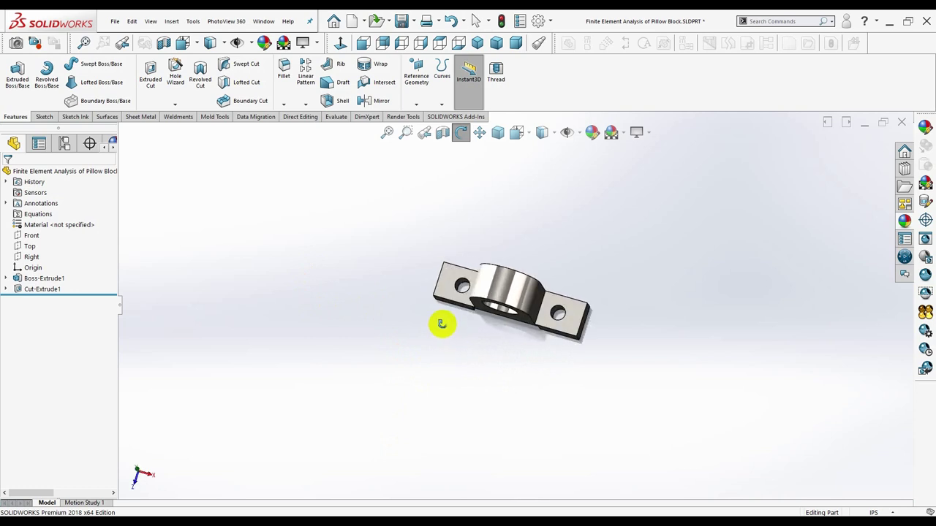
{"action": "key", "text": "Escape"}
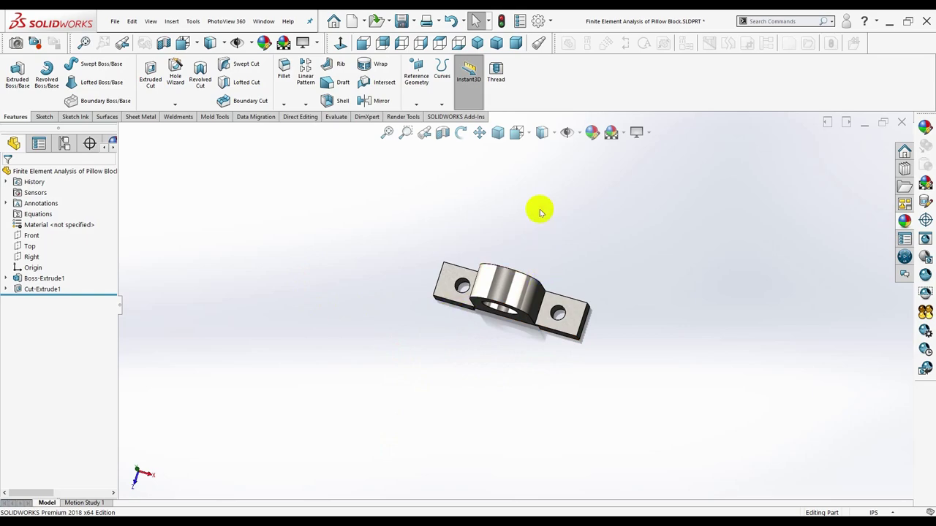
{"action": "left_click", "coordinate": [477, 43]}
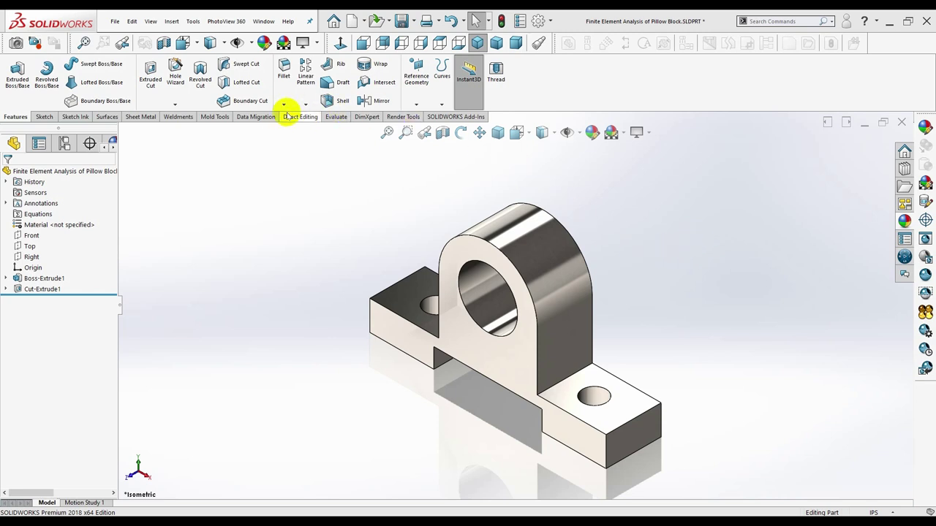
{"action": "left_click", "coordinate": [283, 105]}
{"action": "left_click", "coordinate": [291, 115]}
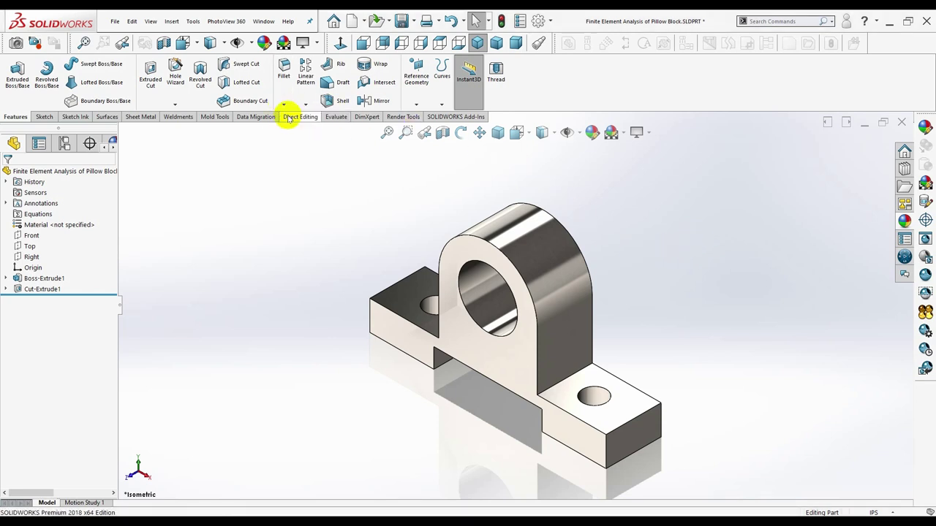
- Select six outer edges of the base and upright for filleting
{"action": "left_click", "coordinate": [403, 321]}
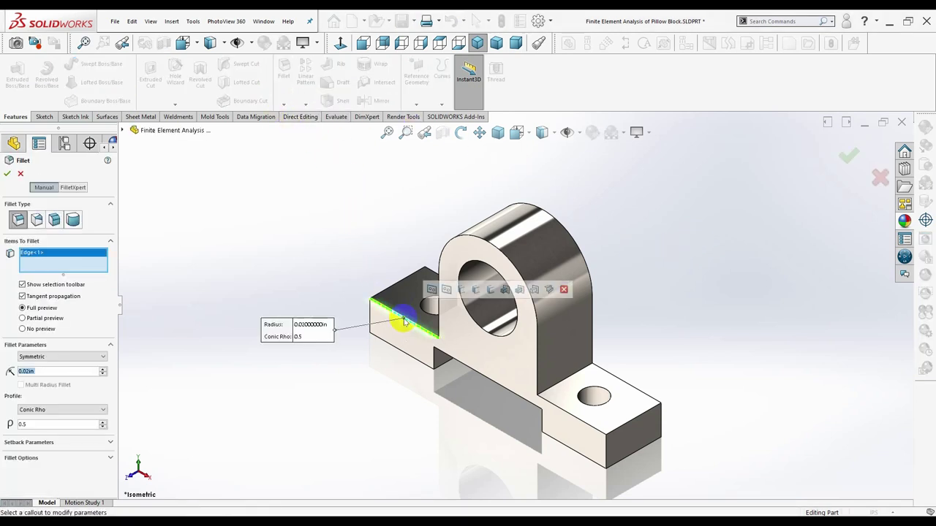
{"action": "left_click", "coordinate": [573, 415]}
{"action": "middle_click_drag", "start_coordinate": [678, 425], "coordinate": [631, 416]}
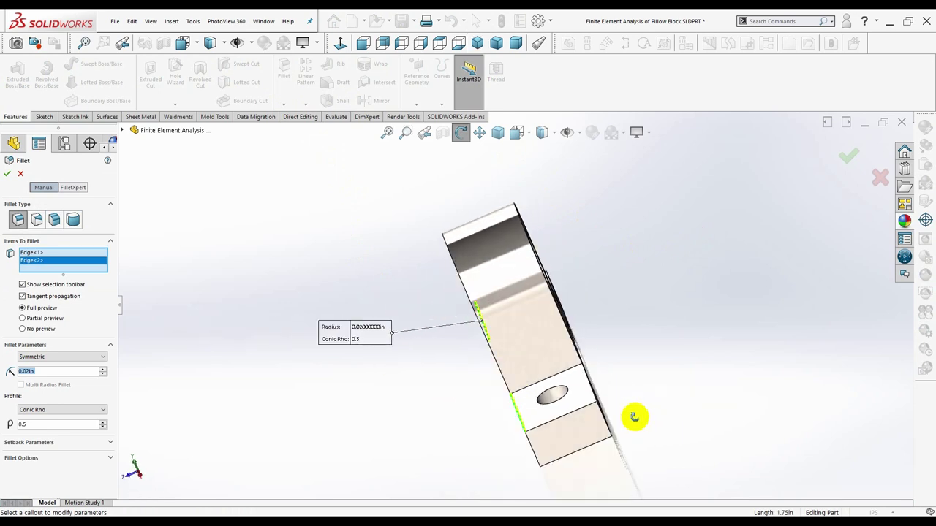
{"action": "left_click", "coordinate": [593, 387]}
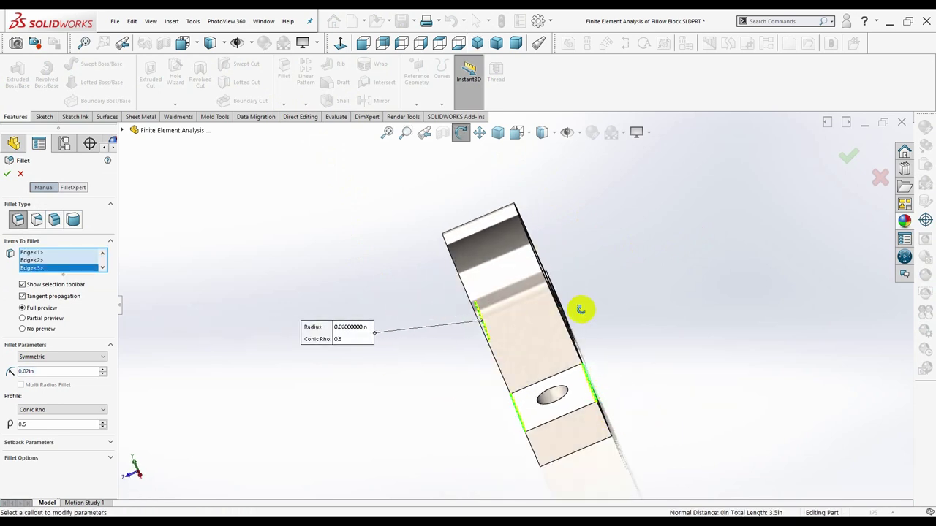
{"action": "middle_click_drag", "start_coordinate": [580, 309], "coordinate": [563, 381]}
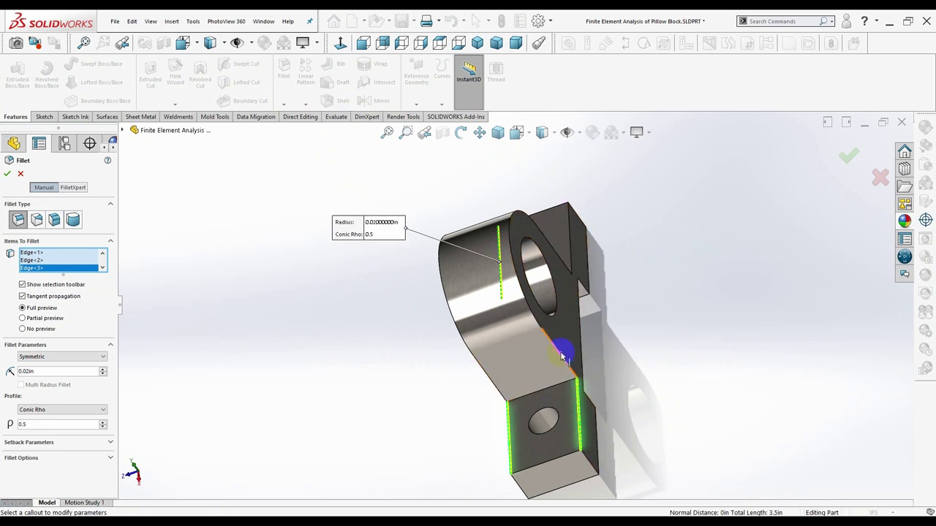
{"action": "left_click", "coordinate": [560, 354]}
{"action": "middle_click_drag", "start_coordinate": [571, 380], "coordinate": [597, 385]}
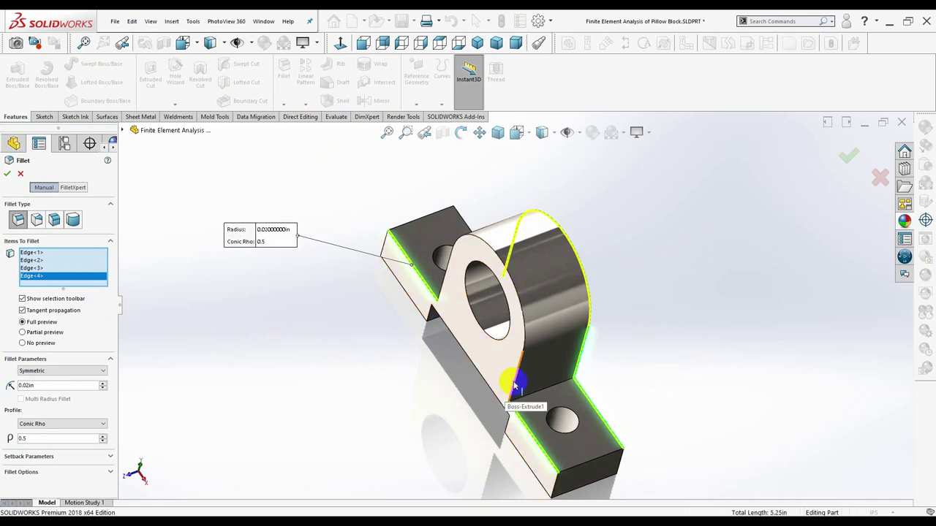
{"action": "left_click", "coordinate": [510, 395]}
{"action": "mouse_move", "coordinate": [455, 386]}
{"action": "middle_mouse_down"}
{"action": "mouse_move", "coordinate": [478, 429]}
{"action": "mouse_move", "coordinate": [439, 429]}
{"action": "middle_mouse_up"}
{"action": "left_click", "coordinate": [477, 196]}
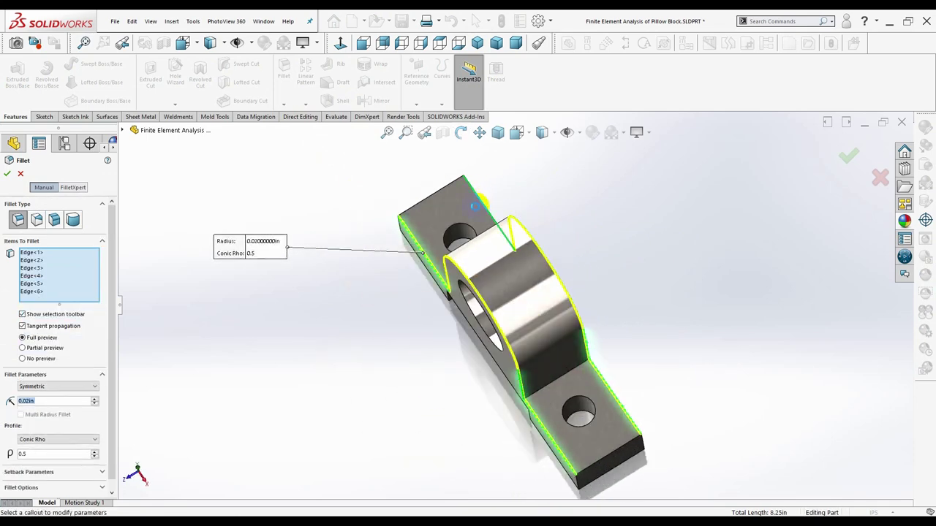
{"action": "mouse_move", "coordinate": [403, 364]}
{"action": "middle_mouse_down"}
{"action": "mouse_move", "coordinate": [414, 248]}
{"action": "mouse_move", "coordinate": [416, 277]}
{"action": "middle_mouse_up"}
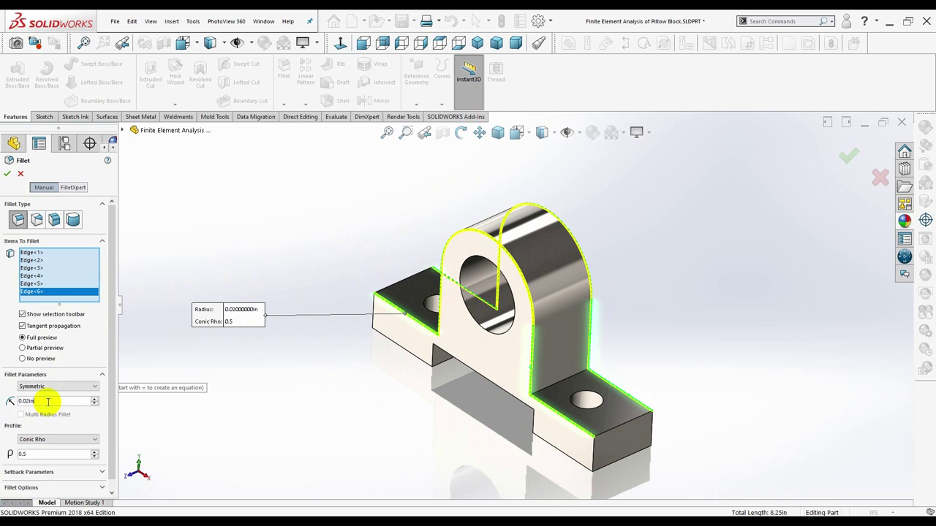
- Set the fillet radius to 0.05 in and create Fillet4
{"action": "key", "text": "BackSpace"}
{"action": "key", "text": "BackSpace"}
{"action": "key", "text": "BackSpace"}
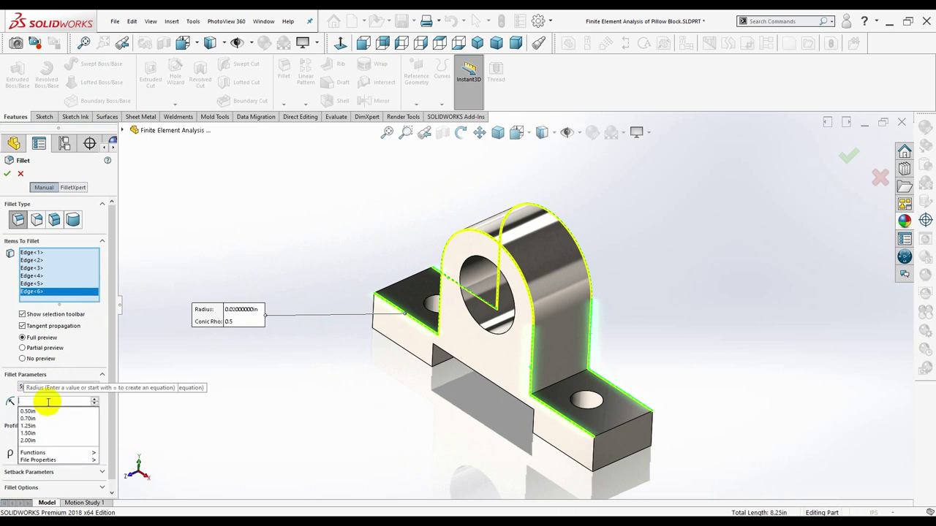
{"action": "type", "text": ".05"}
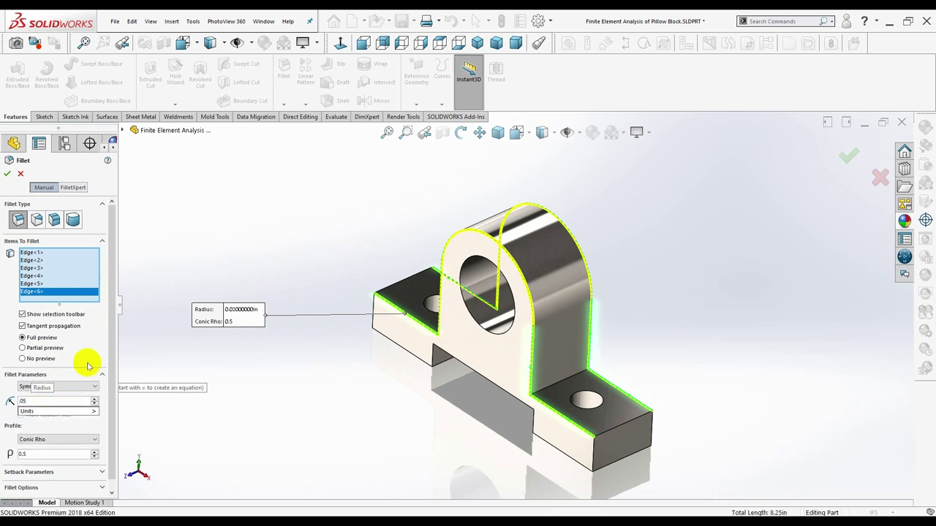
{"action": "key", "text": "Return"}
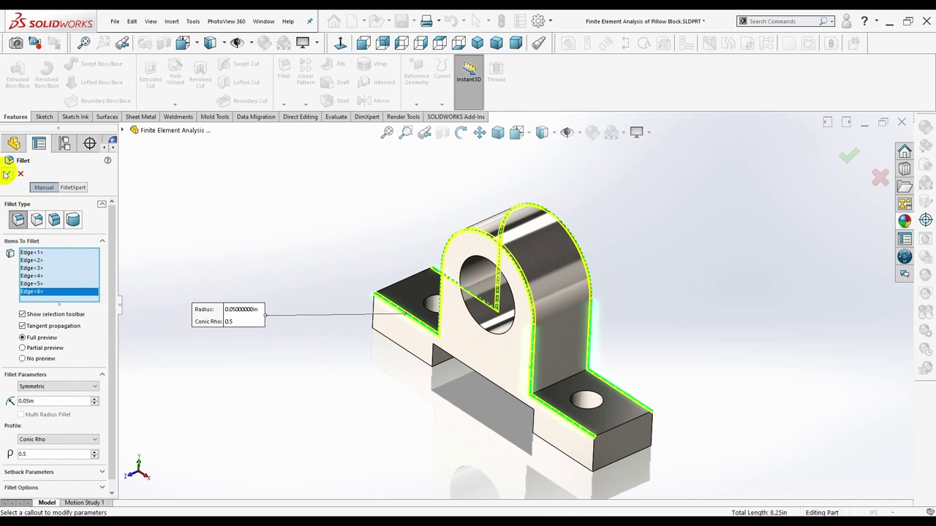
{"action": "left_click", "coordinate": [5, 174]}
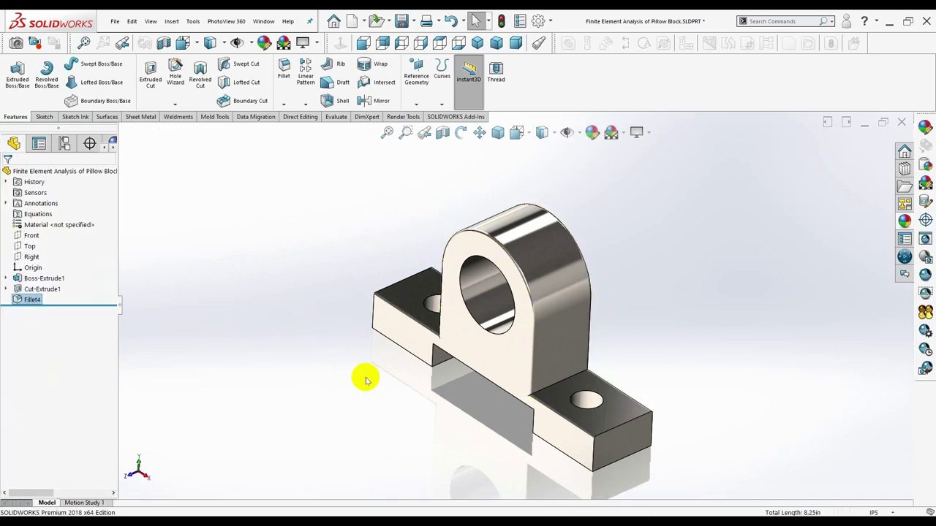
- Edit Fillet4 to a 0.10 in radius and orbit to inspect the larger rounds
{"action": "mouse_move", "coordinate": [366, 380]}
{"action": "middle_mouse_down"}
{"action": "mouse_move", "coordinate": [316, 375]}
{"action": "mouse_move", "coordinate": [361, 378]}
{"action": "middle_mouse_up"}
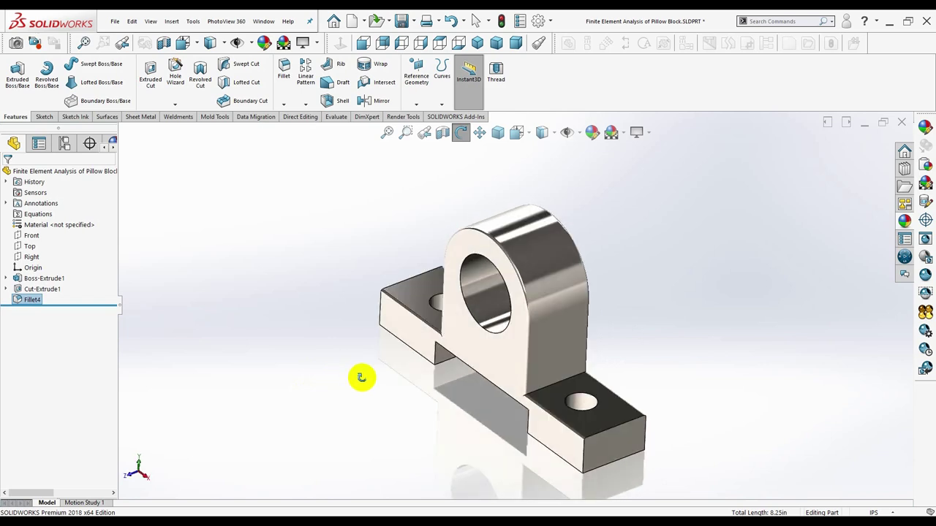
{"action": "right_click", "coordinate": [25, 293]}
{"action": "left_click_drag", "start_coordinate": [26, 295], "coordinate": [70, 305]}
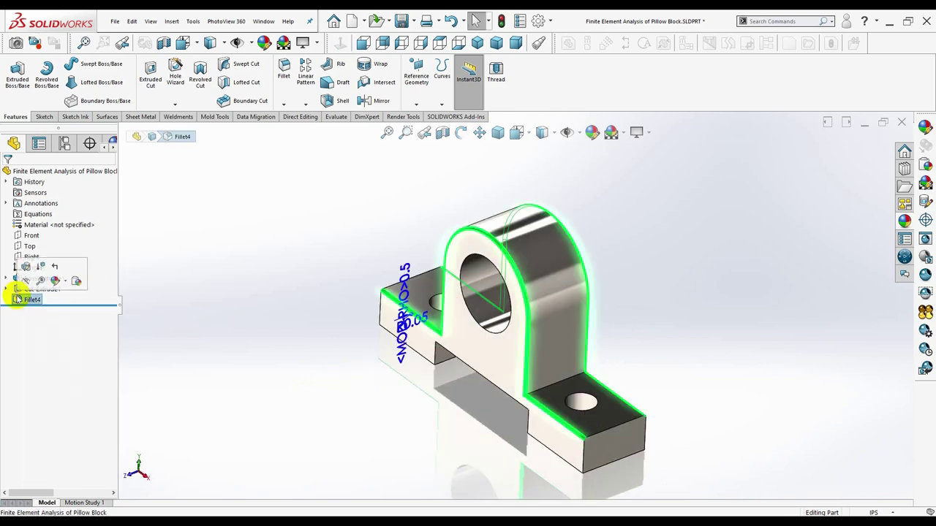
{"action": "left_click", "coordinate": [71, 303]}
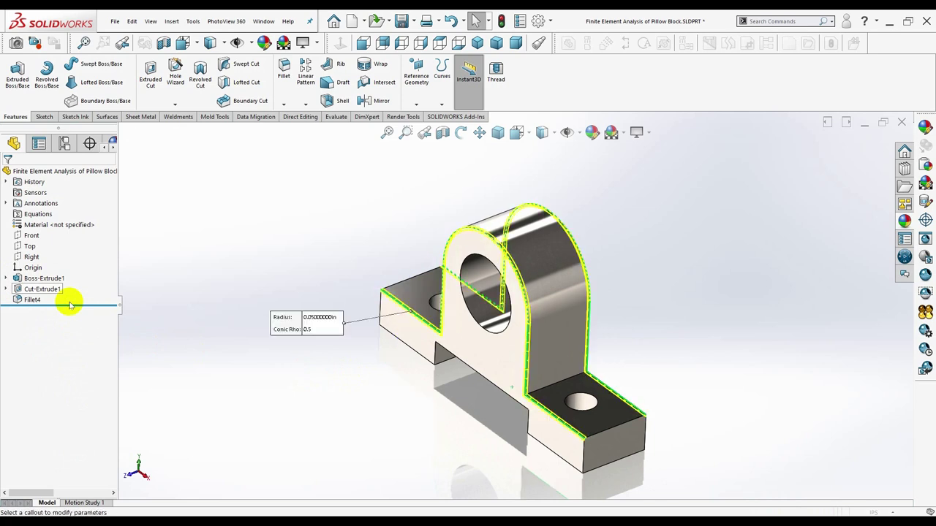
{"action": "type", "text": "10"}
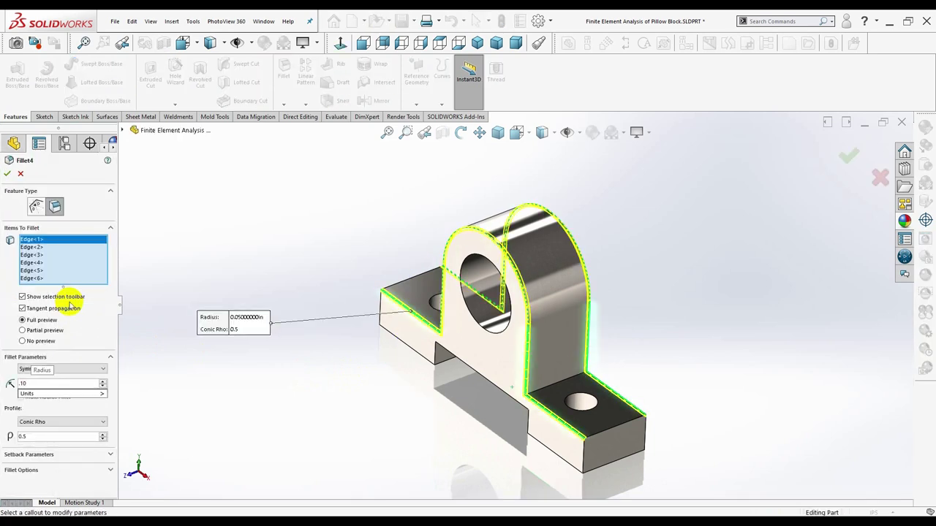
{"action": "left_click", "coordinate": [87, 330]}
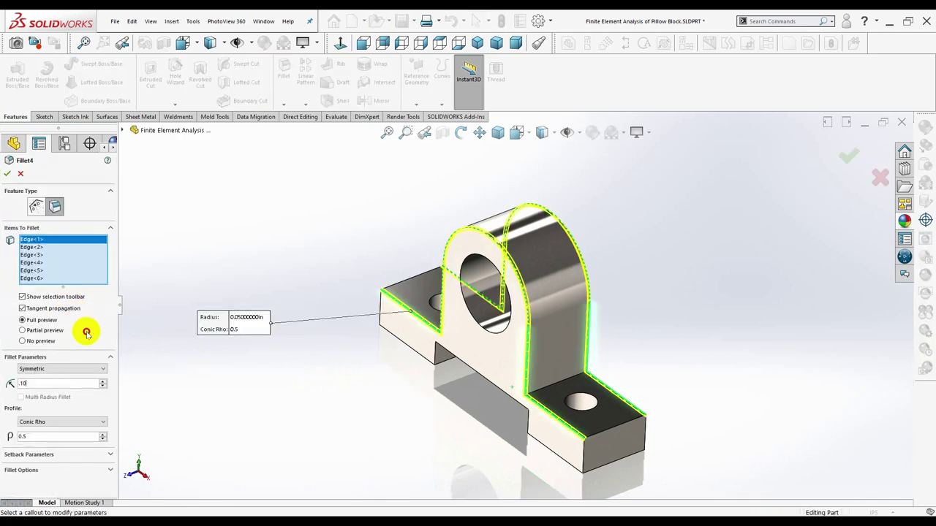
{"action": "key", "text": "Return"}
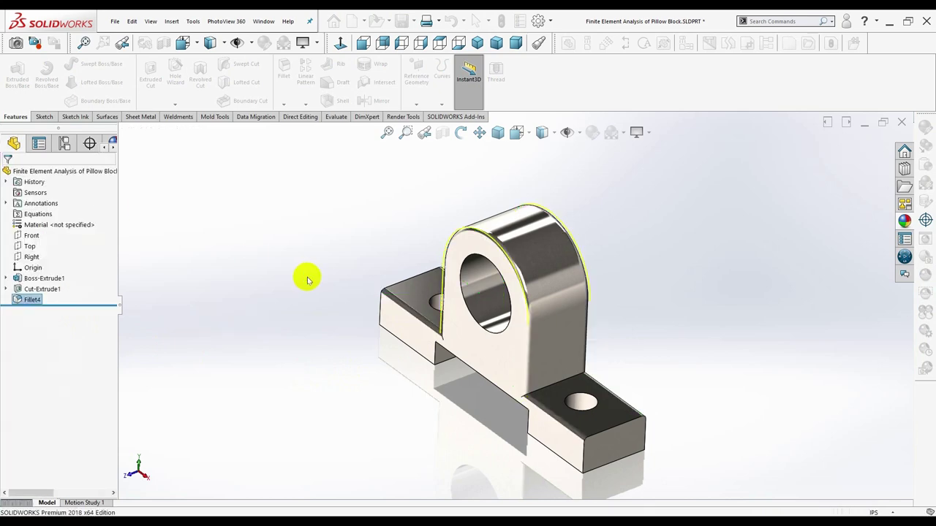
{"action": "mouse_move", "coordinate": [651, 387]}
{"action": "middle_mouse_down"}
{"action": "mouse_move", "coordinate": [568, 410]}
{"action": "mouse_move", "coordinate": [595, 403]}
{"action": "mouse_move", "coordinate": [650, 313]}
{"action": "mouse_move", "coordinate": [688, 324]}
{"action": "mouse_move", "coordinate": [685, 365]}
{"action": "mouse_move", "coordinate": [702, 358]}
{"action": "mouse_move", "coordinate": [683, 295]}
{"action": "mouse_move", "coordinate": [653, 320]}
{"action": "middle_mouse_up"}
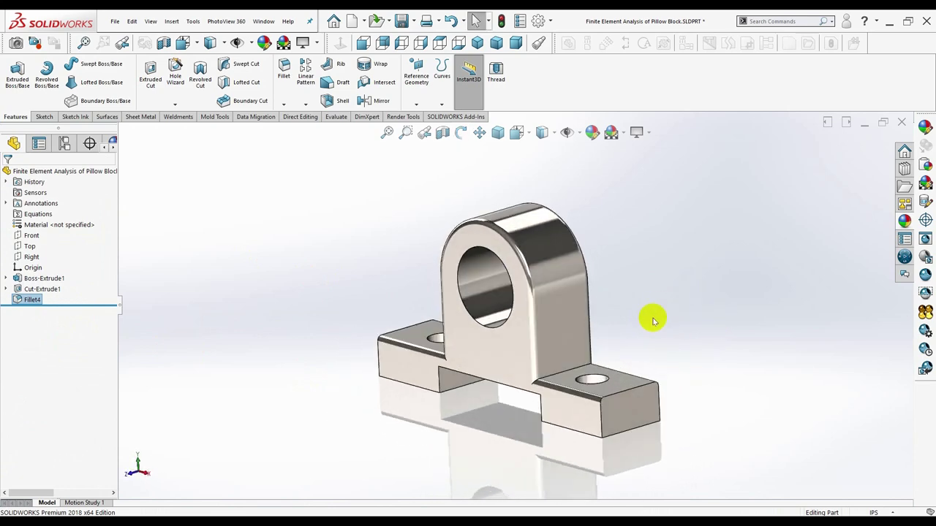
- Start a new fillet and select both upright-to-base joints and both bore rims
{"action": "left_click", "coordinate": [284, 104]}
{"action": "left_click", "coordinate": [299, 118]}
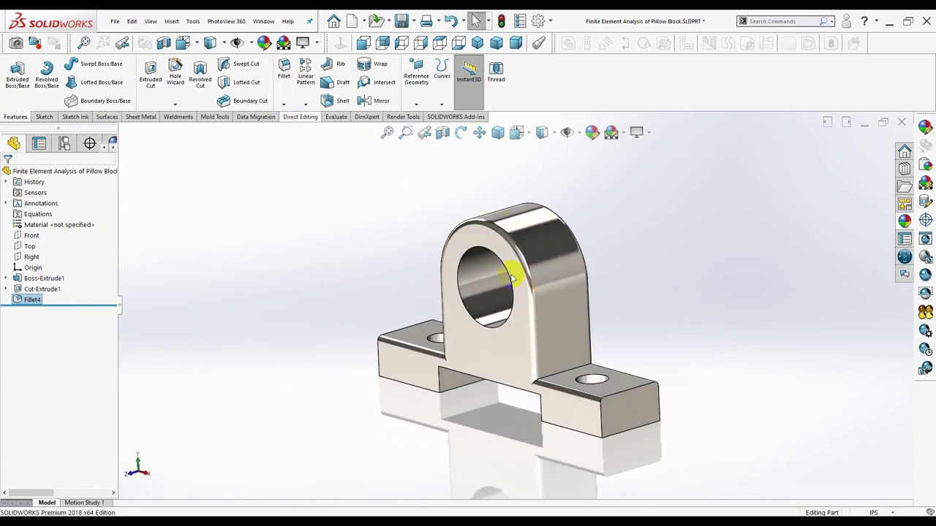
{"action": "left_click", "coordinate": [562, 372]}
{"action": "mouse_move", "coordinate": [463, 370]}
{"action": "middle_mouse_down"}
{"action": "mouse_move", "coordinate": [485, 371]}
{"action": "mouse_move", "coordinate": [539, 412]}
{"action": "mouse_move", "coordinate": [448, 342]}
{"action": "middle_mouse_up"}
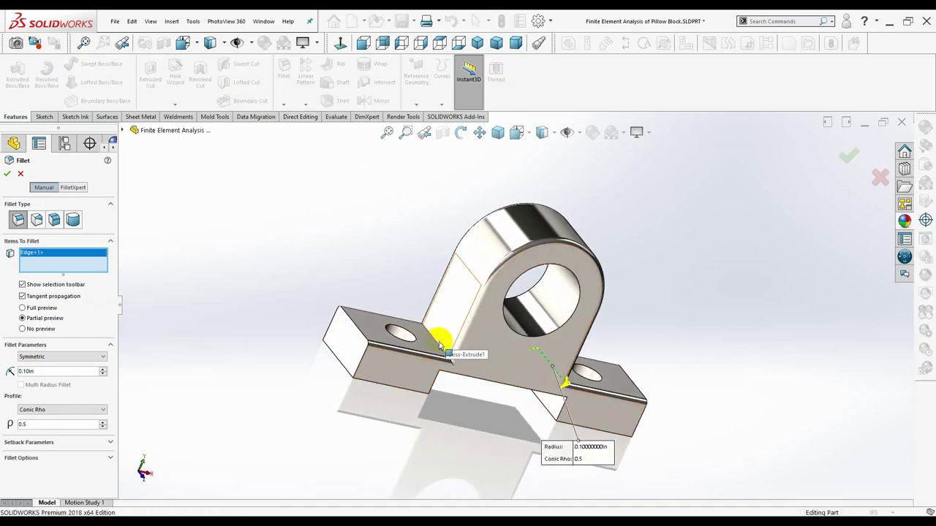
{"action": "left_click", "coordinate": [439, 346]}
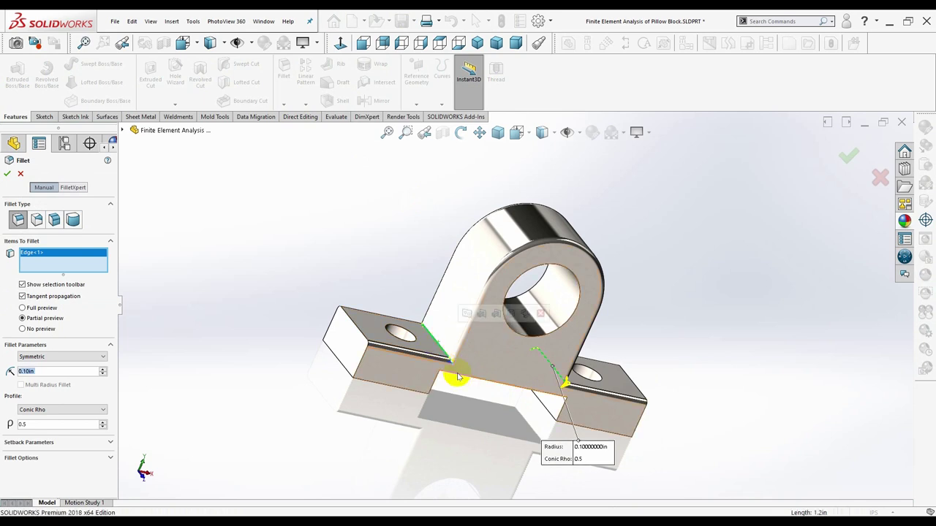
{"action": "mouse_move", "coordinate": [475, 393]}
{"action": "middle_mouse_down"}
{"action": "mouse_move", "coordinate": [449, 382]}
{"action": "mouse_move", "coordinate": [438, 391]}
{"action": "middle_mouse_up"}
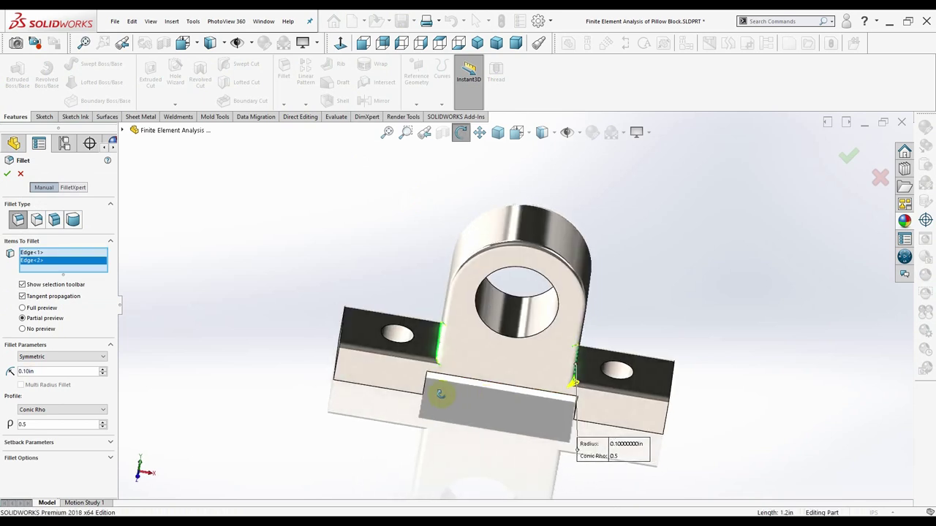
{"action": "left_click", "coordinate": [510, 342]}
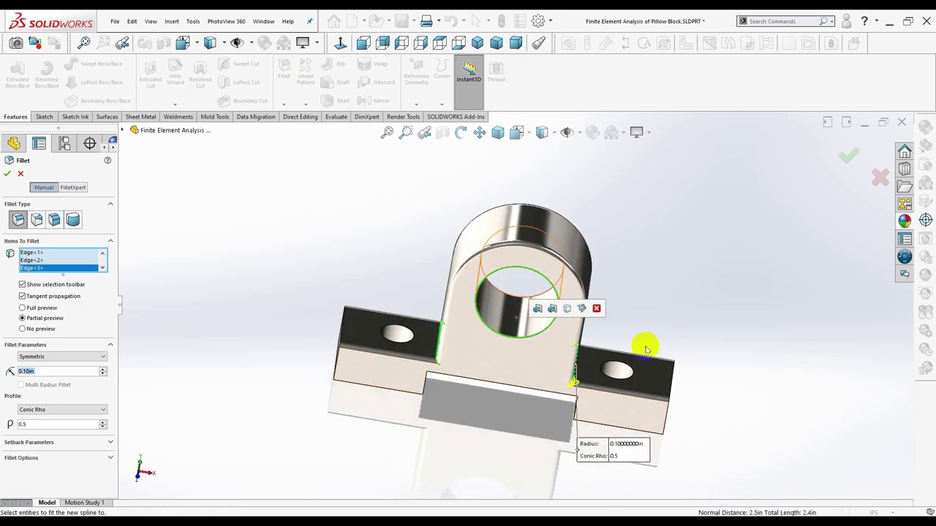
{"action": "mouse_move", "coordinate": [648, 351]}
{"action": "middle_mouse_down"}
{"action": "mouse_move", "coordinate": [685, 297]}
{"action": "mouse_move", "coordinate": [596, 316]}
{"action": "middle_mouse_up"}
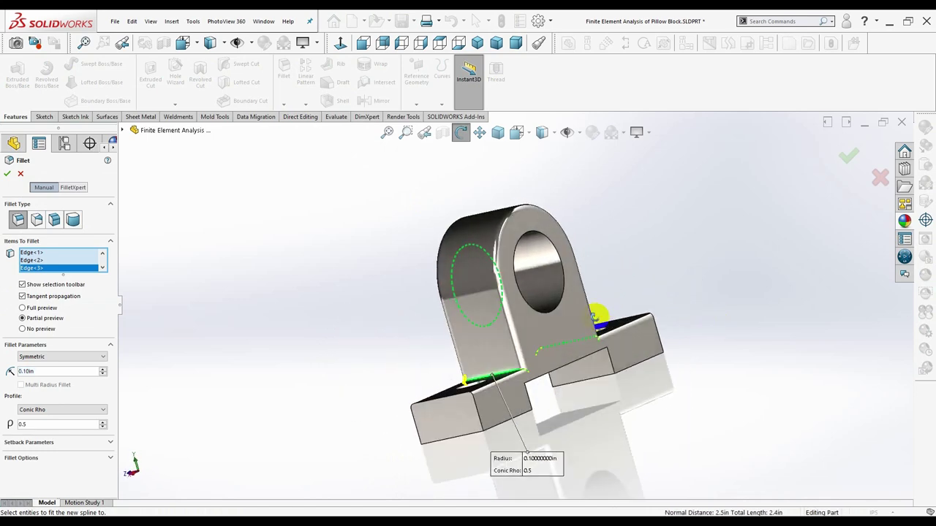
{"action": "left_click", "coordinate": [554, 312]}
- Add both base end edges and apply the 0.10in fillet as Fillet5
{"action": "mouse_move", "coordinate": [621, 372]}
{"action": "middle_mouse_down"}
{"action": "mouse_move", "coordinate": [681, 405]}
{"action": "mouse_move", "coordinate": [671, 411]}
{"action": "middle_mouse_up"}
{"action": "left_click", "coordinate": [607, 424]}
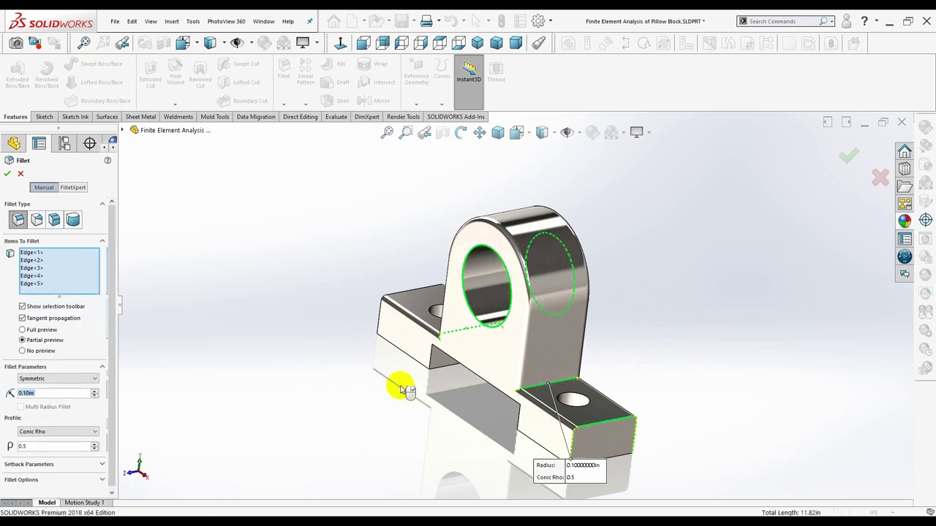
{"action": "mouse_move", "coordinate": [403, 383]}
{"action": "middle_mouse_down"}
{"action": "mouse_move", "coordinate": [366, 363]}
{"action": "mouse_move", "coordinate": [443, 426]}
{"action": "mouse_move", "coordinate": [344, 322]}
{"action": "middle_mouse_up"}
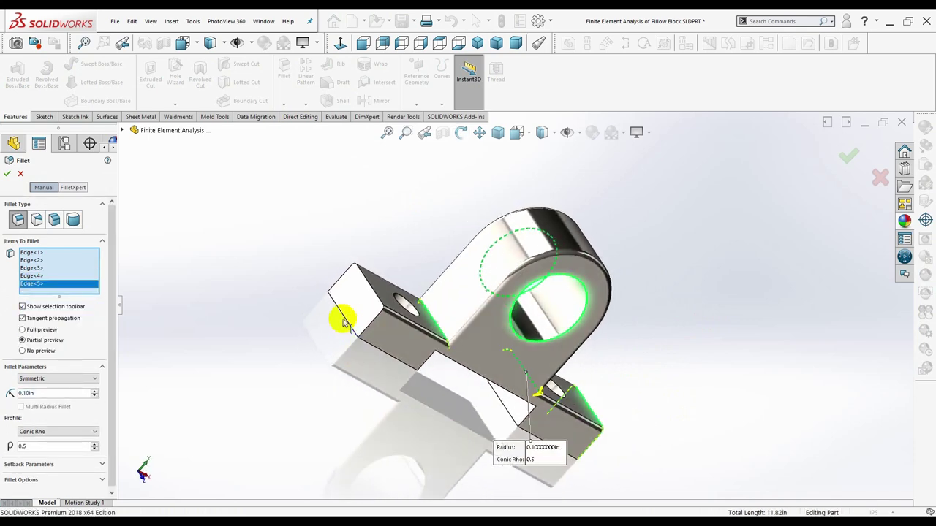
{"action": "left_click", "coordinate": [373, 291]}
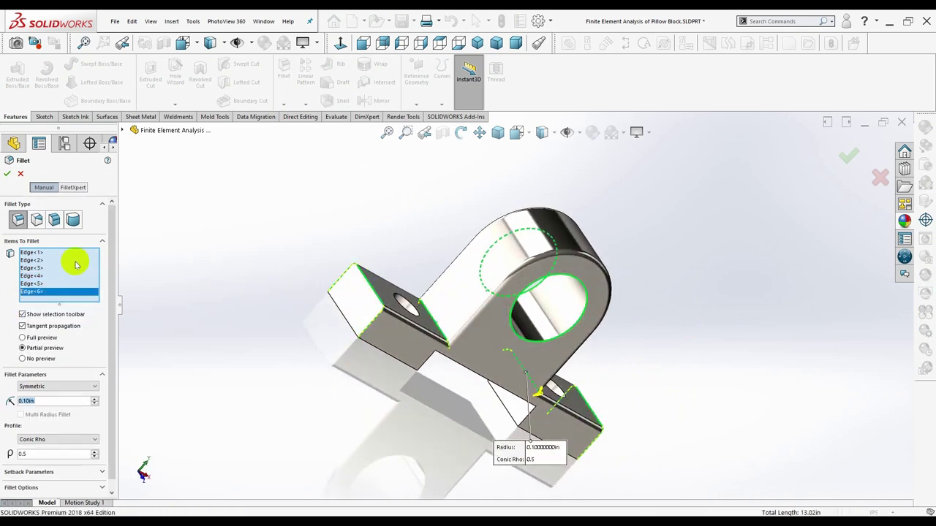
{"action": "left_click", "coordinate": [8, 174]}
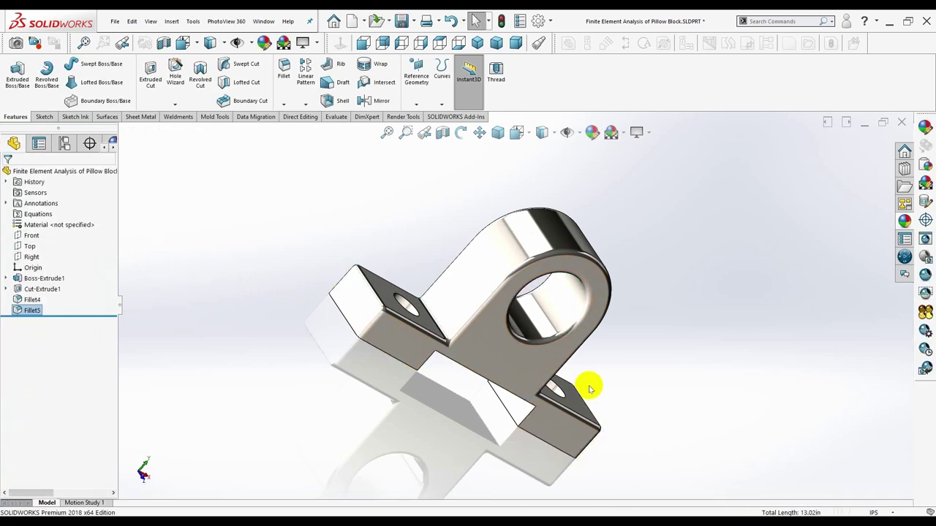
{"action": "mouse_move", "coordinate": [590, 389]}
{"action": "middle_mouse_down"}
{"action": "mouse_move", "coordinate": [524, 336]}
{"action": "mouse_move", "coordinate": [468, 345]}
{"action": "mouse_move", "coordinate": [473, 355]}
{"action": "mouse_move", "coordinate": [555, 299]}
{"action": "mouse_move", "coordinate": [643, 361]}
{"action": "mouse_move", "coordinate": [633, 372]}
{"action": "mouse_move", "coordinate": [579, 377]}
{"action": "mouse_move", "coordinate": [577, 409]}
{"action": "mouse_move", "coordinate": [564, 267]}
{"action": "mouse_move", "coordinate": [564, 412]}
{"action": "middle_mouse_up"}
- Select the top and bottom rims of both mounting holes for a new fillet
{"action": "key", "text": "Escape"}
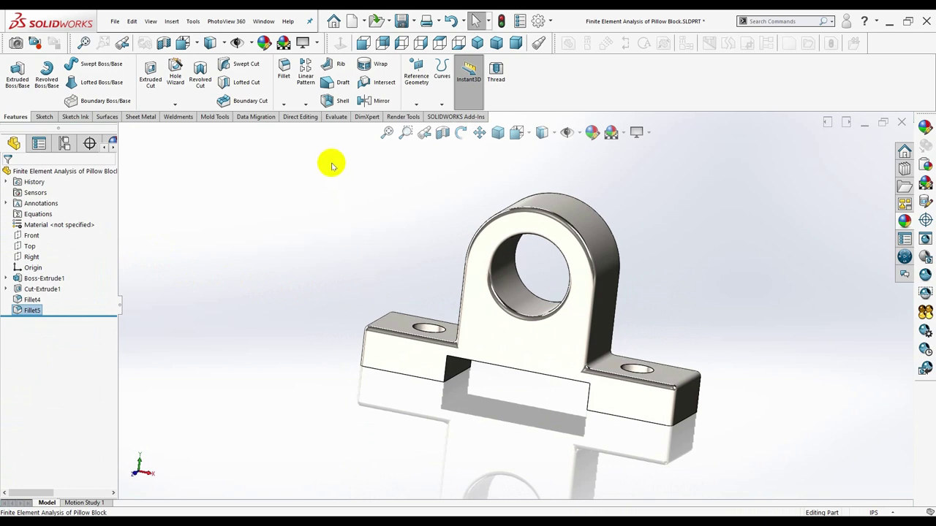
{"action": "left_click", "coordinate": [284, 104]}
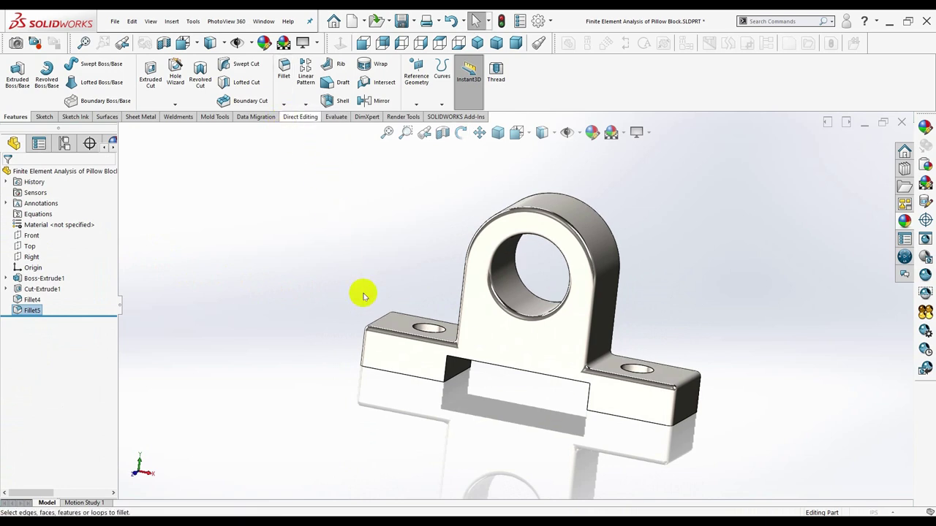
{"action": "middle_click_drag", "start_coordinate": [365, 296], "coordinate": [366, 359]}
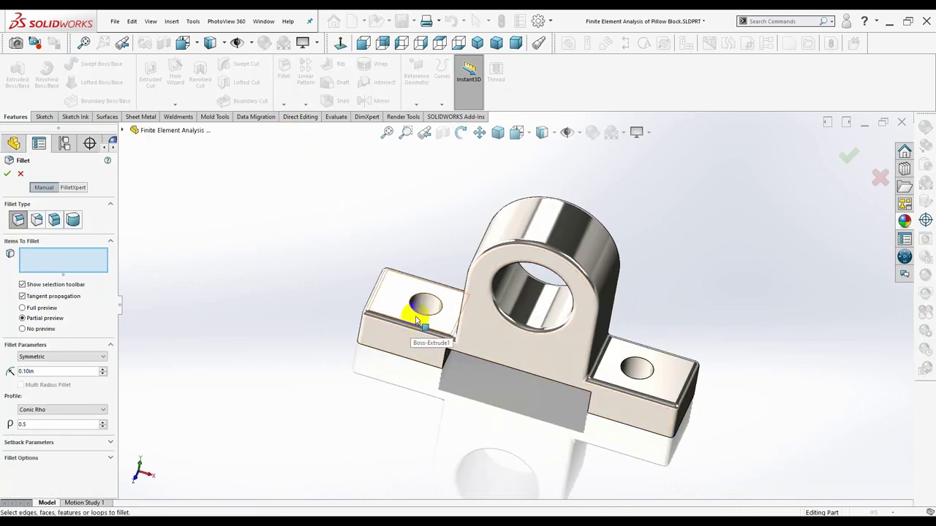
{"action": "left_click", "coordinate": [422, 318]}
{"action": "mouse_move", "coordinate": [418, 373]}
{"action": "middle_mouse_down"}
{"action": "mouse_move", "coordinate": [412, 315]}
{"action": "mouse_move", "coordinate": [432, 226]}
{"action": "mouse_move", "coordinate": [428, 305]}
{"action": "middle_mouse_up"}
{"action": "left_click", "coordinate": [395, 343]}
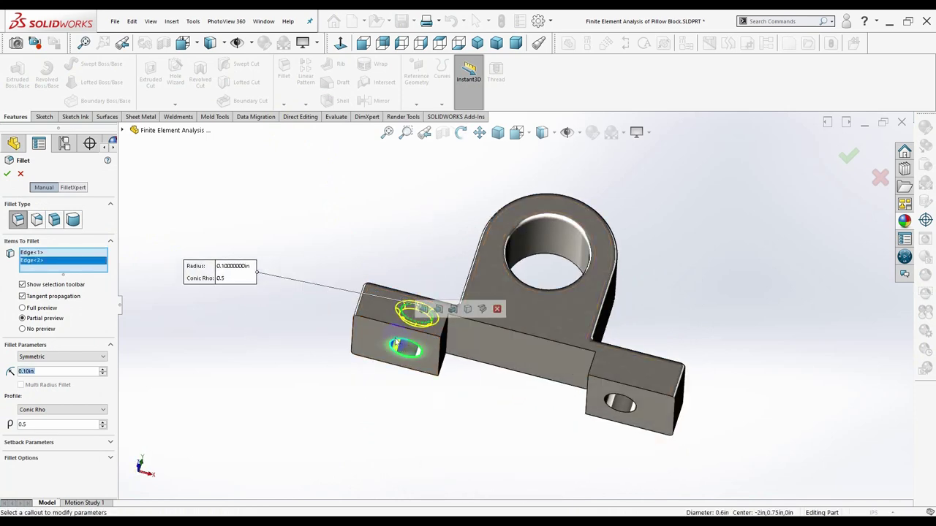
{"action": "left_click", "coordinate": [614, 401]}
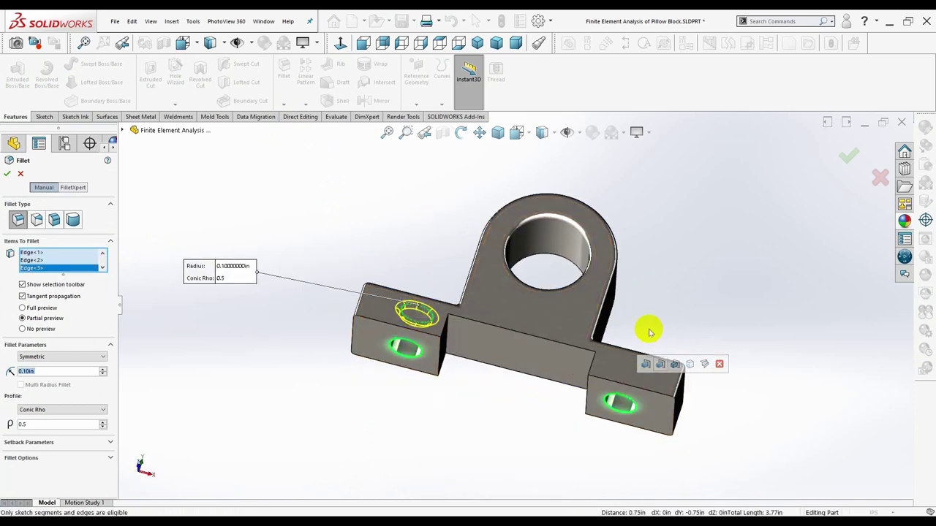
{"action": "mouse_move", "coordinate": [647, 328]}
{"action": "middle_mouse_down"}
{"action": "mouse_move", "coordinate": [626, 355]}
{"action": "mouse_move", "coordinate": [614, 455]}
{"action": "middle_mouse_up"}
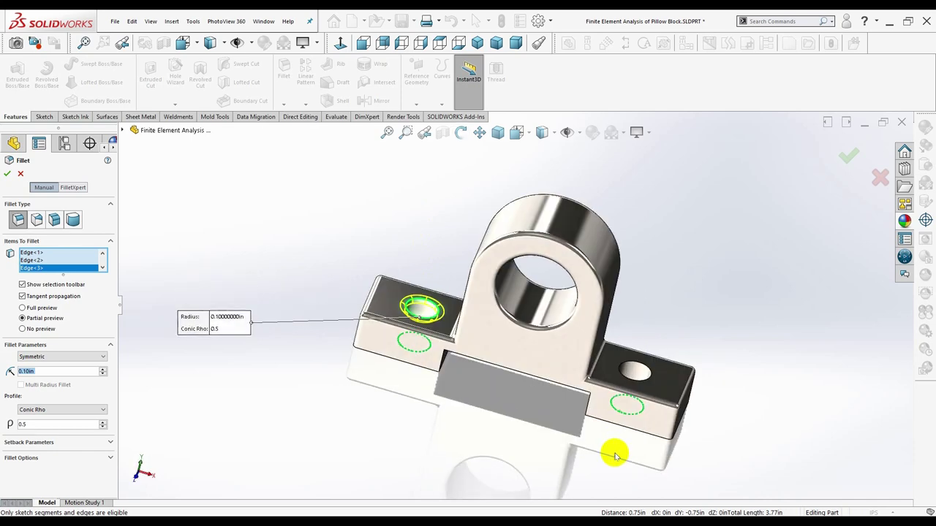
{"action": "left_click", "coordinate": [621, 373]}
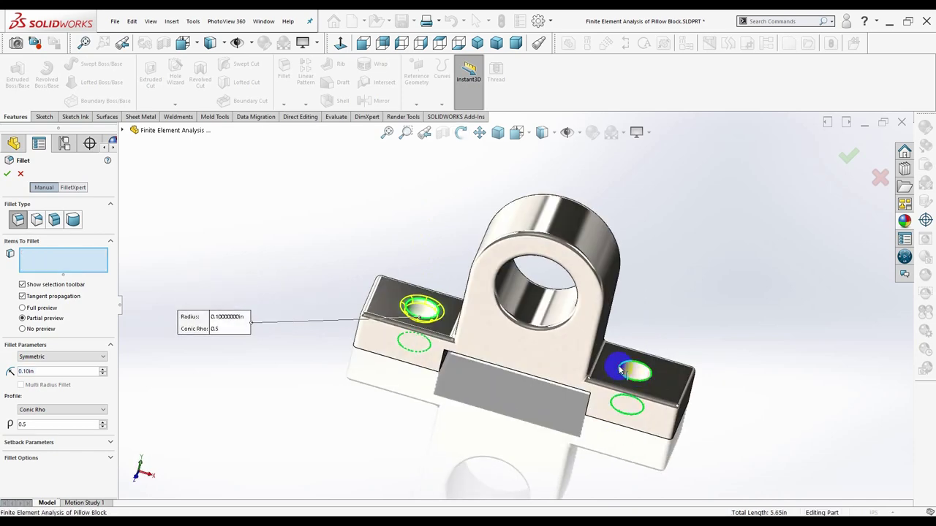
- Apply the 0.10in fillet as Fillet6 and orbit to check the rounded holes
{"action": "left_click", "coordinate": [7, 174]}
{"action": "mouse_move", "coordinate": [307, 286]}
{"action": "middle_mouse_down"}
{"action": "mouse_move", "coordinate": [278, 369]}
{"action": "mouse_move", "coordinate": [274, 117]}
{"action": "mouse_move", "coordinate": [292, 204]}
{"action": "mouse_move", "coordinate": [313, 223]}
{"action": "middle_mouse_up"}
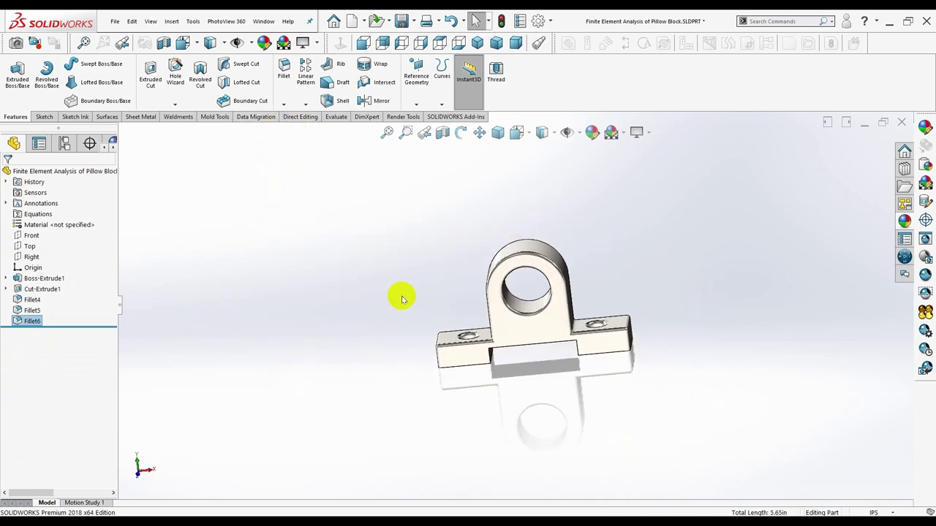
{"action": "middle_click_drag", "start_coordinate": [397, 295], "coordinate": [578, 335]}
{"action": "mouse_move", "coordinate": [573, 400]}
{"action": "middle_mouse_down"}
{"action": "mouse_move", "coordinate": [497, 422]}
{"action": "mouse_move", "coordinate": [482, 399]}
{"action": "middle_mouse_up"}
- Start a fillet and select the first five edges of the slot under the base
{"action": "left_click", "coordinate": [287, 119]}
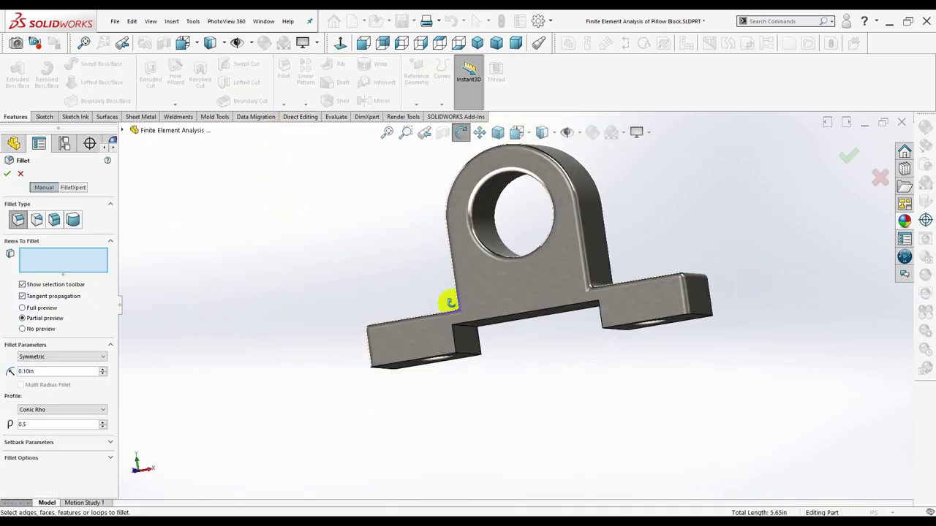
{"action": "left_click", "coordinate": [465, 331]}
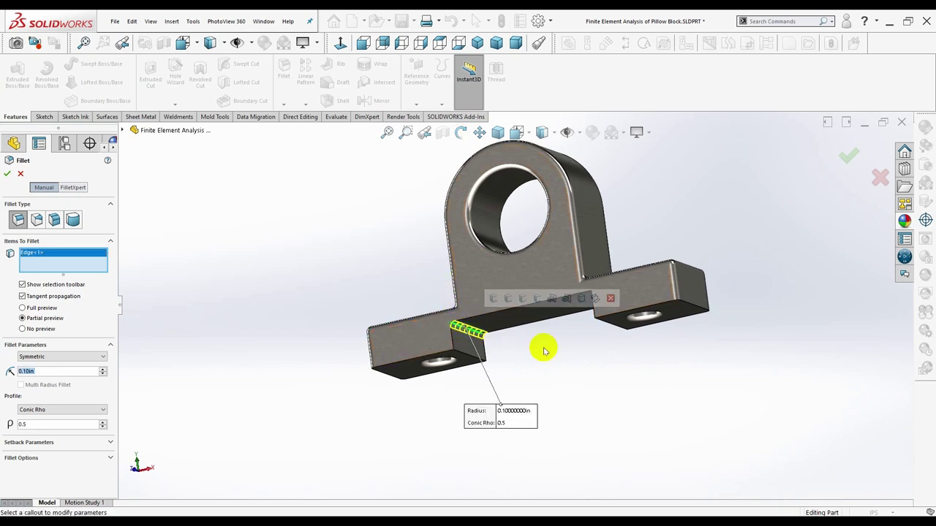
{"action": "mouse_move", "coordinate": [544, 349]}
{"action": "middle_mouse_down"}
{"action": "mouse_move", "coordinate": [613, 315]}
{"action": "mouse_move", "coordinate": [537, 335]}
{"action": "mouse_move", "coordinate": [531, 399]}
{"action": "mouse_move", "coordinate": [529, 334]}
{"action": "middle_mouse_up"}
{"action": "left_click", "coordinate": [598, 305]}
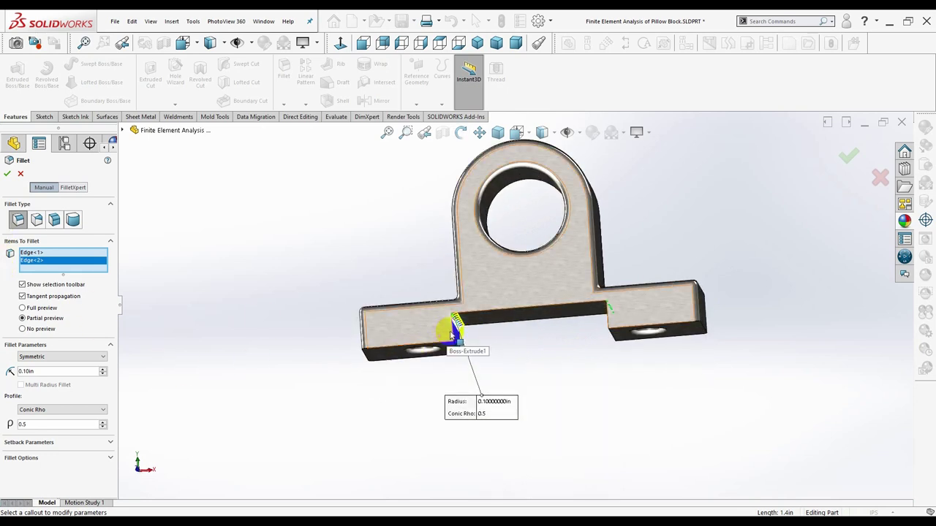
{"action": "left_click", "coordinate": [451, 333]}
{"action": "mouse_move", "coordinate": [533, 334]}
{"action": "middle_mouse_down"}
{"action": "mouse_move", "coordinate": [558, 344]}
{"action": "mouse_move", "coordinate": [632, 335]}
{"action": "middle_mouse_up"}
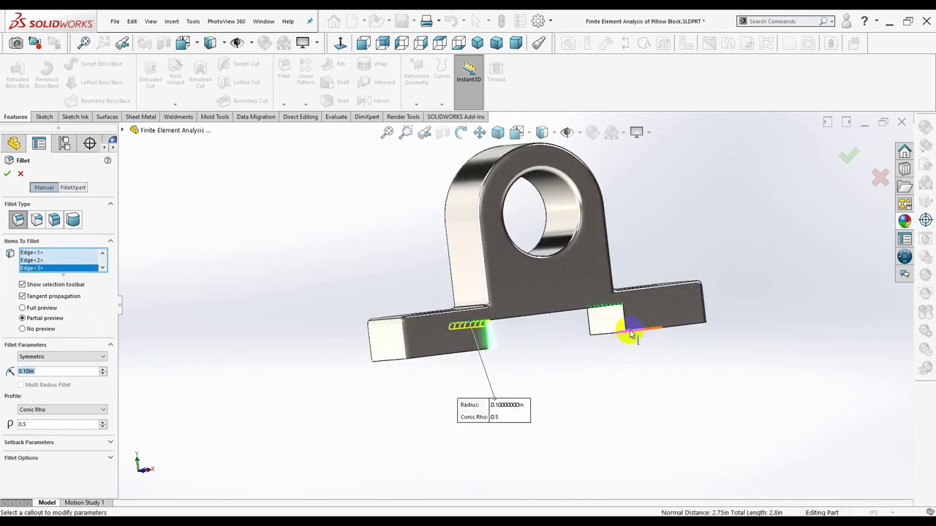
{"action": "left_click", "coordinate": [626, 326]}
{"action": "left_click", "coordinate": [542, 322]}
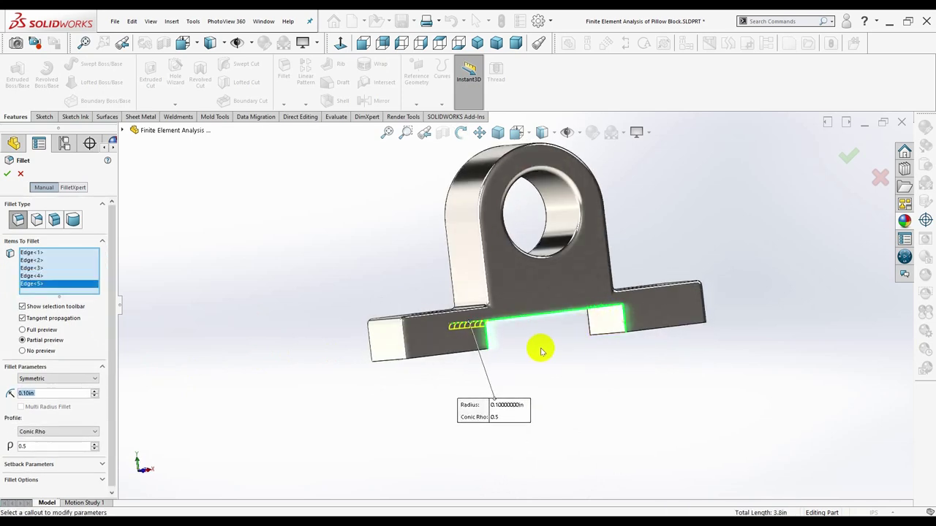
- Add the last three slot edges, apply the 0.10in Fillet7, and return to isometric
{"action": "mouse_move", "coordinate": [539, 343]}
{"action": "middle_mouse_down"}
{"action": "mouse_move", "coordinate": [501, 288]}
{"action": "mouse_move", "coordinate": [491, 203]}
{"action": "mouse_move", "coordinate": [587, 195]}
{"action": "middle_mouse_up"}
{"action": "left_click", "coordinate": [606, 325]}
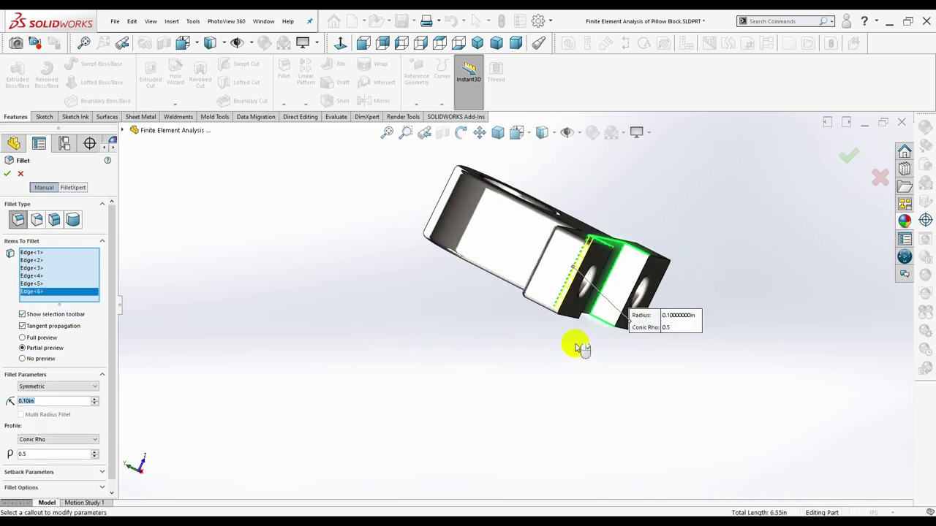
{"action": "mouse_move", "coordinate": [574, 344]}
{"action": "middle_mouse_down"}
{"action": "mouse_move", "coordinate": [620, 237]}
{"action": "mouse_move", "coordinate": [612, 203]}
{"action": "mouse_move", "coordinate": [585, 266]}
{"action": "mouse_move", "coordinate": [613, 242]}
{"action": "mouse_move", "coordinate": [633, 197]}
{"action": "middle_mouse_up"}
{"action": "left_click", "coordinate": [586, 264]}
{"action": "mouse_move", "coordinate": [694, 243]}
{"action": "middle_mouse_down"}
{"action": "mouse_move", "coordinate": [673, 217]}
{"action": "mouse_move", "coordinate": [691, 211]}
{"action": "middle_mouse_up"}
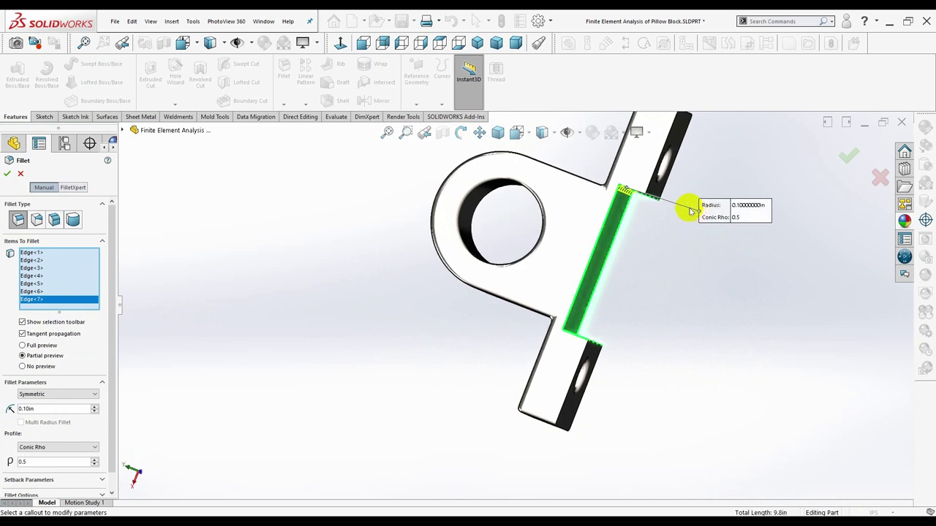
{"action": "left_click", "coordinate": [636, 193]}
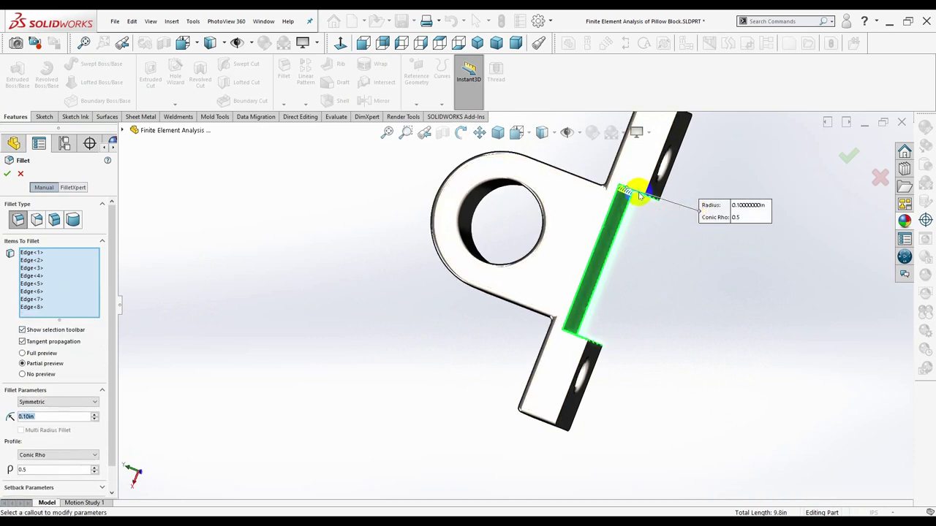
{"action": "left_click", "coordinate": [9, 174]}
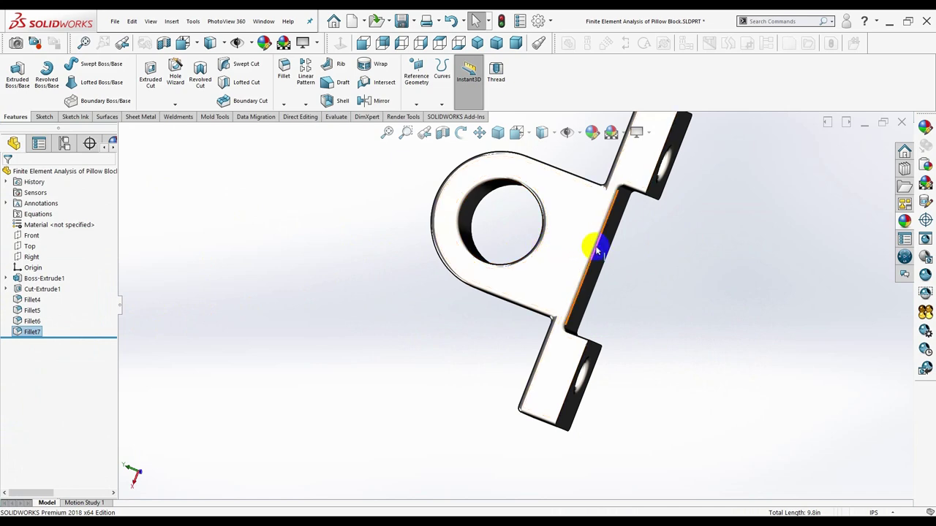
{"action": "mouse_move", "coordinate": [596, 251]}
{"action": "middle_mouse_down"}
{"action": "mouse_move", "coordinate": [560, 255]}
{"action": "mouse_move", "coordinate": [564, 288]}
{"action": "mouse_move", "coordinate": [612, 267]}
{"action": "mouse_move", "coordinate": [621, 191]}
{"action": "mouse_move", "coordinate": [560, 183]}
{"action": "mouse_move", "coordinate": [568, 241]}
{"action": "middle_mouse_up"}
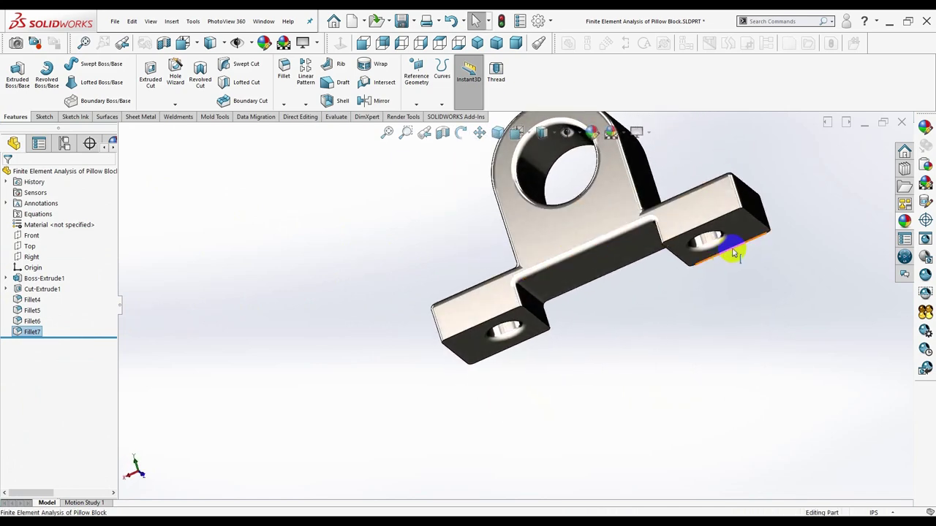
{"action": "mouse_move", "coordinate": [734, 253]}
{"action": "middle_mouse_down"}
{"action": "mouse_move", "coordinate": [652, 178]}
{"action": "mouse_move", "coordinate": [622, 344]}
{"action": "middle_mouse_up"}
{"action": "scroll", "coordinate": [564, 359], "scroll_direction": "down", "scroll_amount": 3}
{"action": "scroll", "coordinate": [564, 358], "scroll_direction": "up", "scroll_amount": 3}
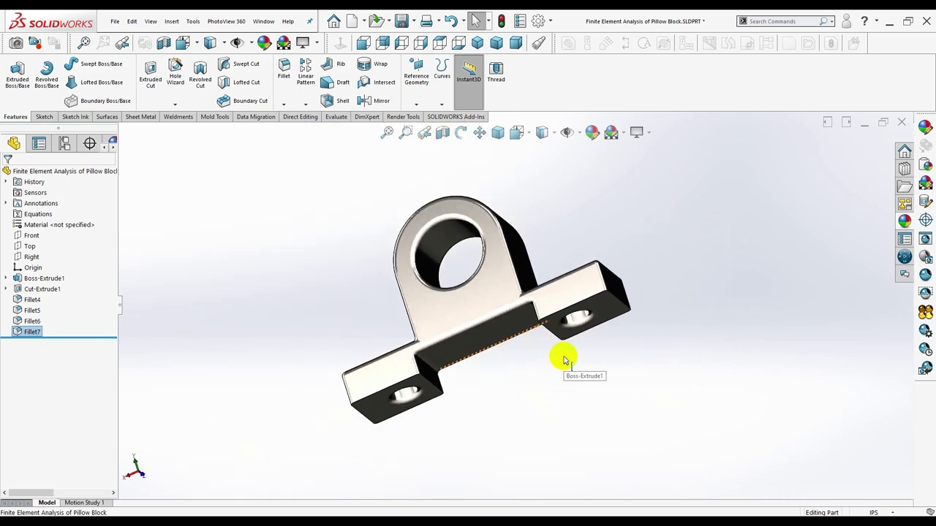
- Fillet the end edges of both base flanges at 0.10 in, creating Fillet8
{"action": "left_click", "coordinate": [284, 102]}
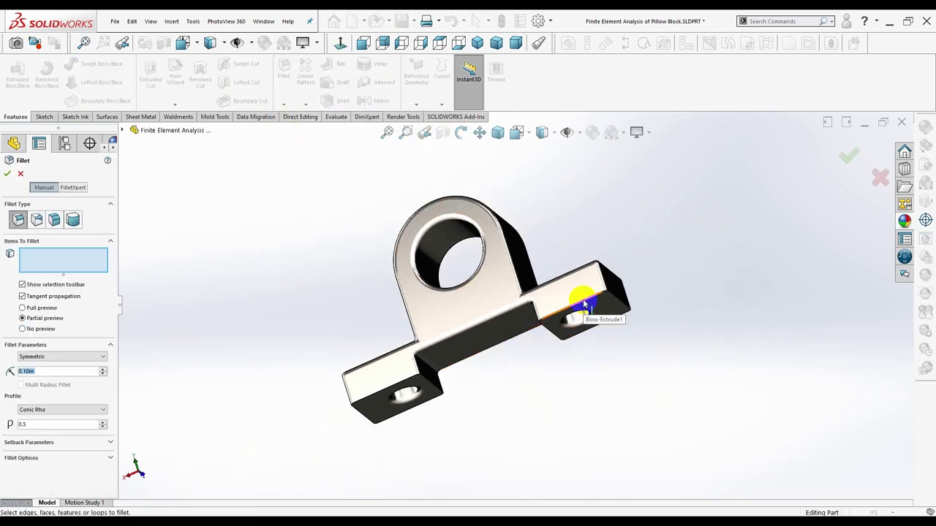
{"action": "left_click", "coordinate": [575, 336]}
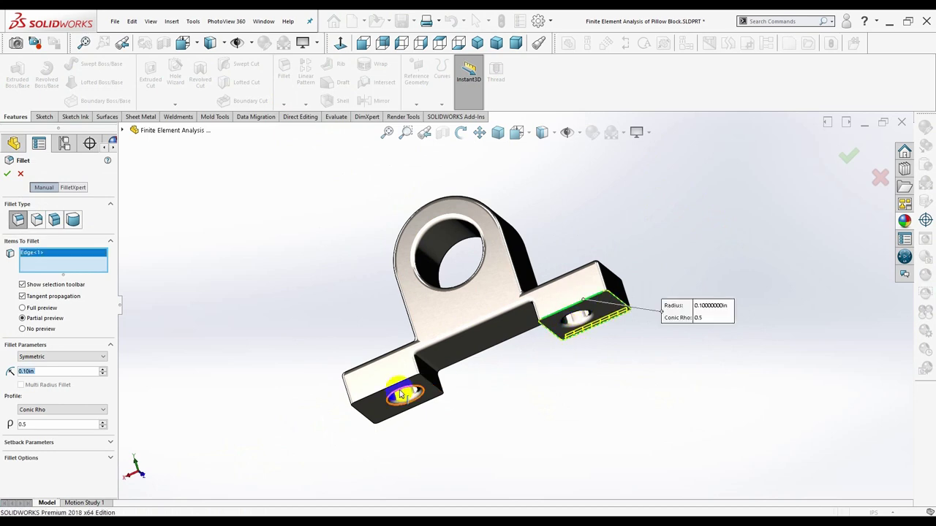
{"action": "left_click", "coordinate": [407, 412]}
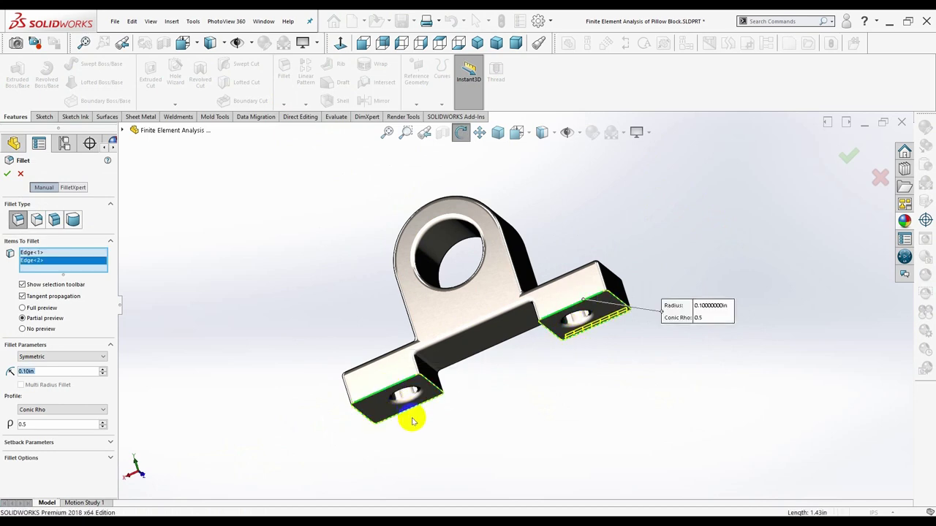
{"action": "mouse_move", "coordinate": [412, 418]}
{"action": "middle_mouse_down"}
{"action": "mouse_move", "coordinate": [378, 271]}
{"action": "mouse_move", "coordinate": [366, 238]}
{"action": "mouse_move", "coordinate": [335, 210]}
{"action": "mouse_move", "coordinate": [438, 403]}
{"action": "middle_mouse_up"}
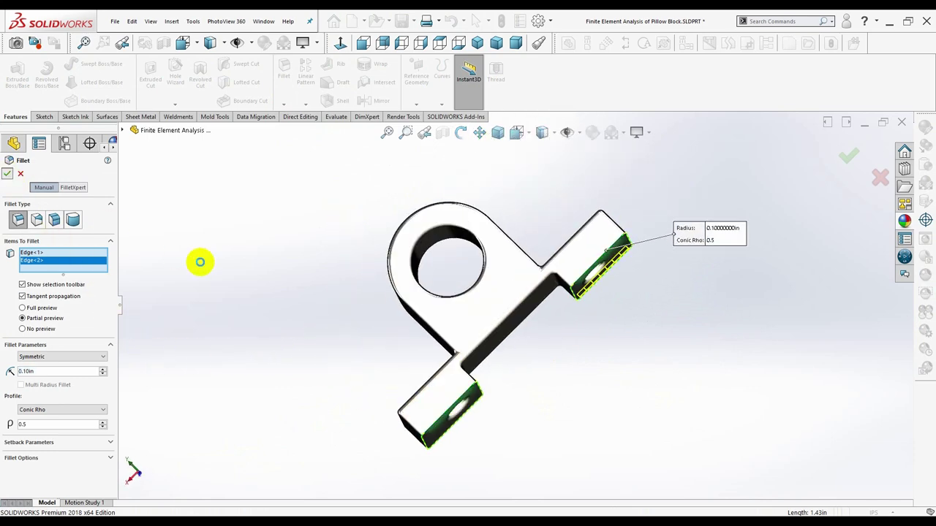
{"action": "key", "text": "Return"}
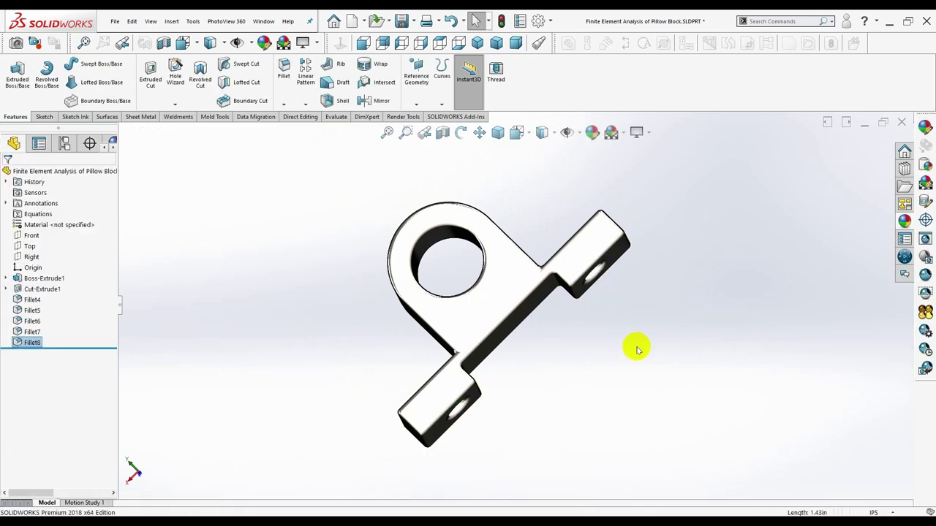
{"action": "mouse_move", "coordinate": [636, 347]}
{"action": "middle_mouse_down"}
{"action": "mouse_move", "coordinate": [576, 251]}
{"action": "mouse_move", "coordinate": [522, 202]}
{"action": "mouse_move", "coordinate": [548, 236]}
{"action": "mouse_move", "coordinate": [591, 163]}
{"action": "mouse_move", "coordinate": [577, 143]}
{"action": "middle_mouse_up"}
- Orbit the pillow block, cycle isometric, trimetric, dimetric and back to isometric, and display it Shaded
{"action": "mouse_move", "coordinate": [567, 160]}
{"action": "left_mouse_down"}
{"action": "mouse_move", "coordinate": [560, 286]}
{"action": "mouse_move", "coordinate": [570, 371]}
{"action": "mouse_move", "coordinate": [471, 461]}
{"action": "mouse_move", "coordinate": [447, 236]}
{"action": "mouse_move", "coordinate": [428, 163]}
{"action": "mouse_move", "coordinate": [457, 261]}
{"action": "mouse_move", "coordinate": [480, 286]}
{"action": "mouse_move", "coordinate": [443, 317]}
{"action": "mouse_move", "coordinate": [440, 394]}
{"action": "mouse_move", "coordinate": [537, 383]}
{"action": "mouse_move", "coordinate": [592, 491]}
{"action": "mouse_move", "coordinate": [700, 326]}
{"action": "mouse_move", "coordinate": [714, 402]}
{"action": "mouse_move", "coordinate": [679, 278]}
{"action": "mouse_move", "coordinate": [637, 366]}
{"action": "mouse_move", "coordinate": [653, 476]}
{"action": "mouse_move", "coordinate": [686, 358]}
{"action": "left_mouse_up"}
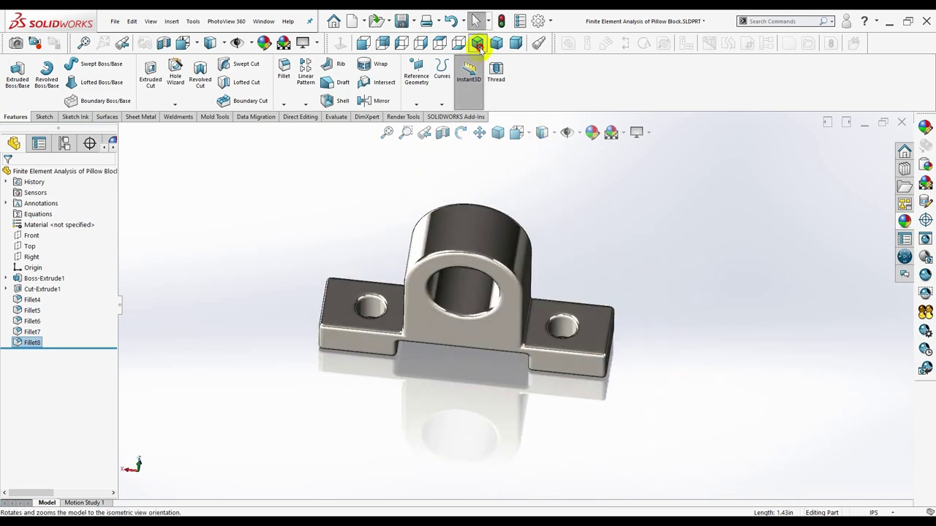
{"action": "left_click", "coordinate": [477, 42]}
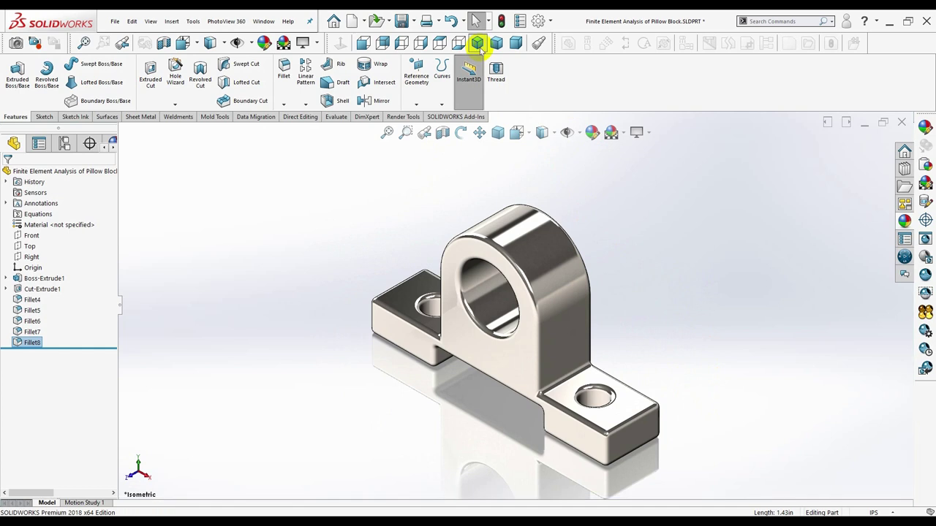
{"action": "left_click", "coordinate": [491, 48]}
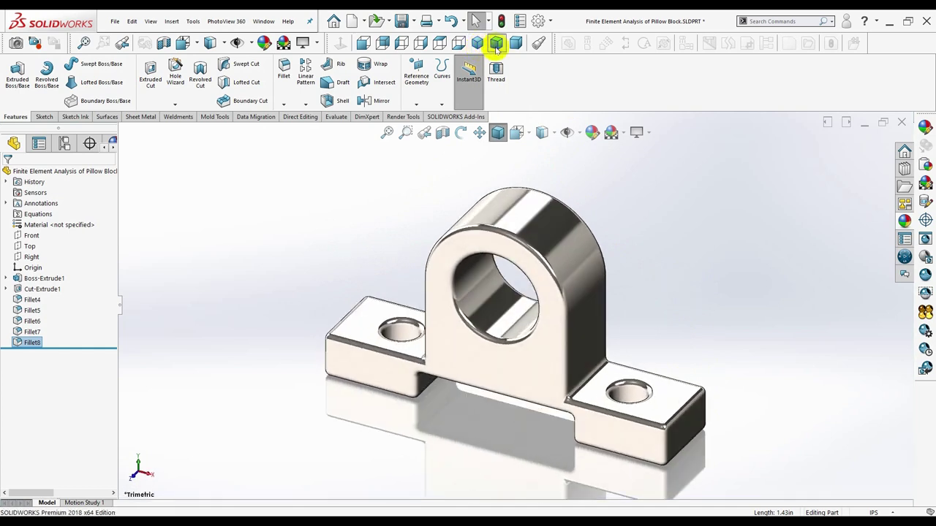
{"action": "left_click", "coordinate": [518, 46]}
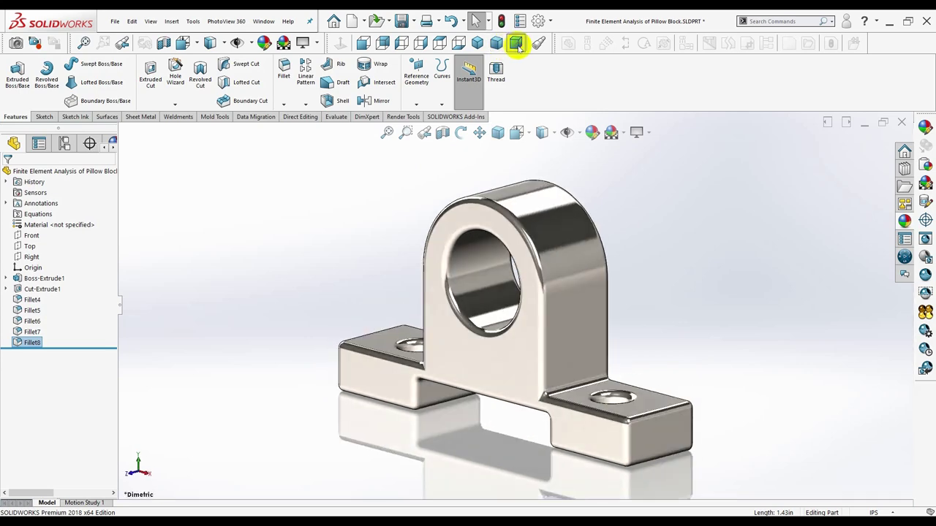
{"action": "left_click", "coordinate": [478, 45]}
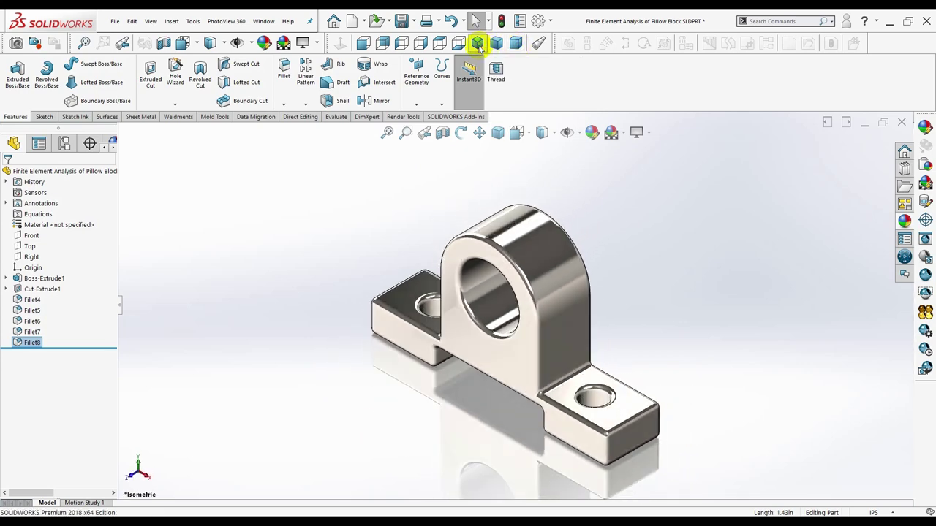
{"action": "left_click", "coordinate": [555, 136]}
{"action": "left_click", "coordinate": [546, 172]}
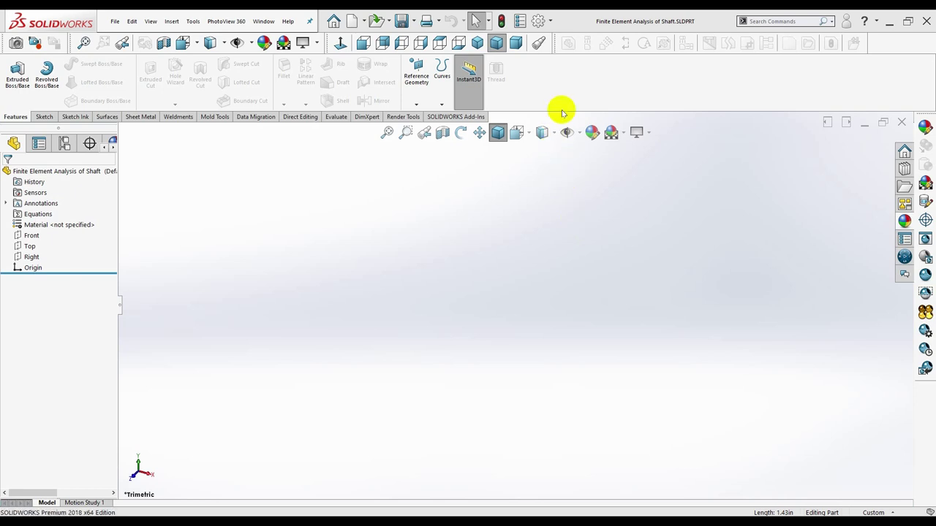
- Switch the shaft part's document units to IPS (inch, pound, second) and confirm the options
{"action": "left_click", "coordinate": [552, 20]}
{"action": "left_click", "coordinate": [557, 34]}
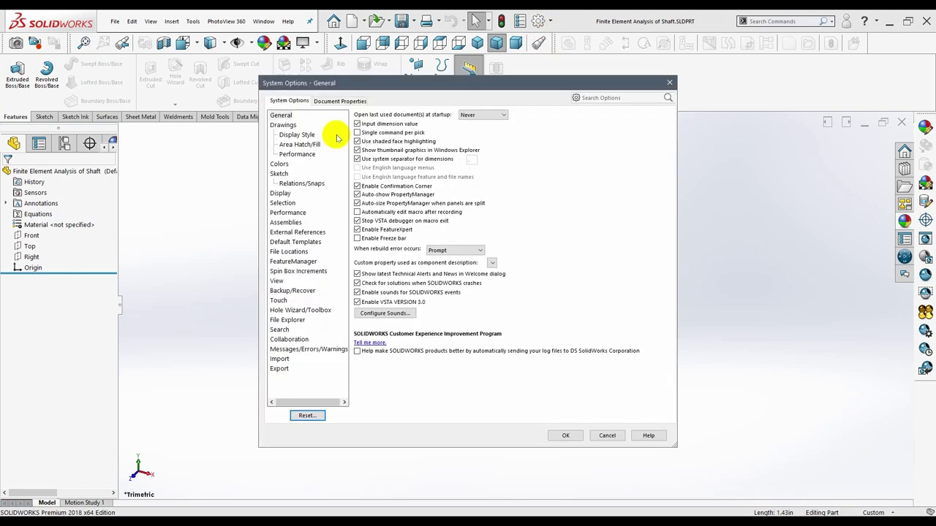
{"action": "left_click", "coordinate": [342, 102]}
{"action": "left_click", "coordinate": [278, 195]}
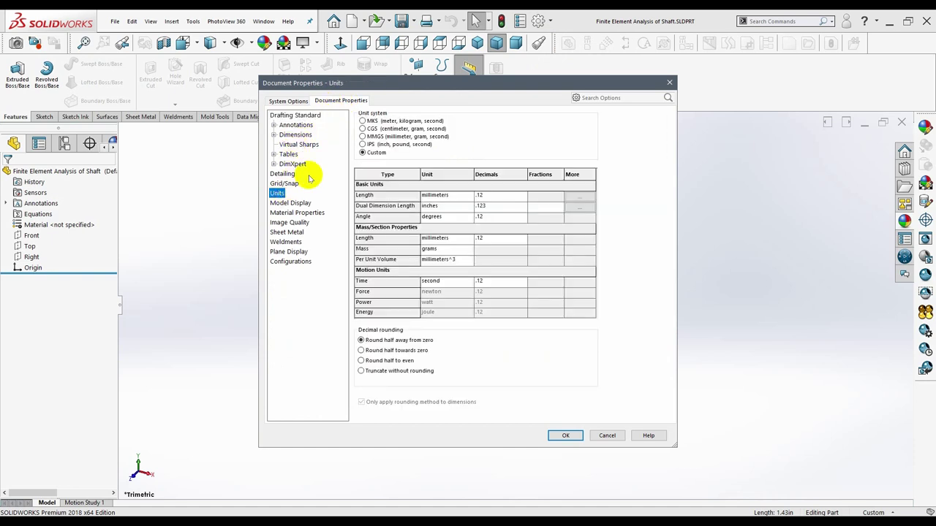
{"action": "left_click", "coordinate": [364, 144]}
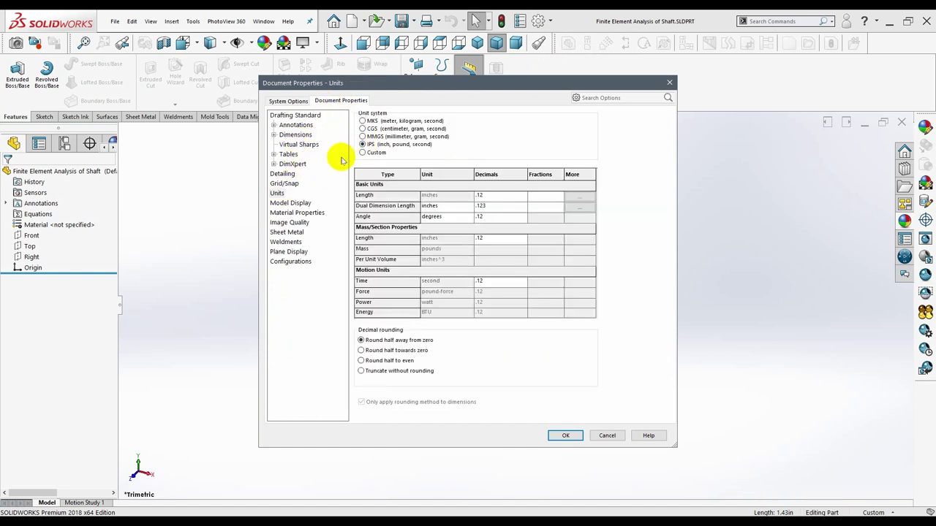
{"action": "left_click", "coordinate": [290, 222]}
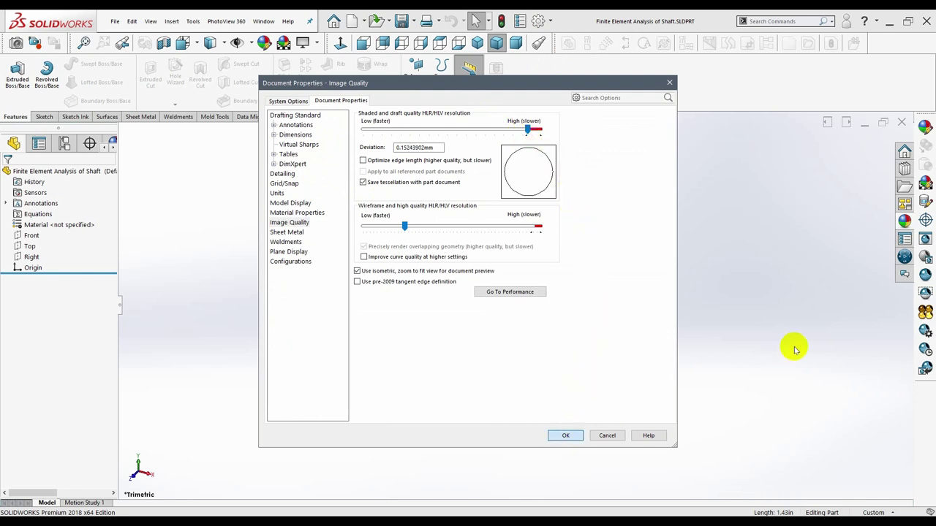
{"action": "key", "text": "Return"}
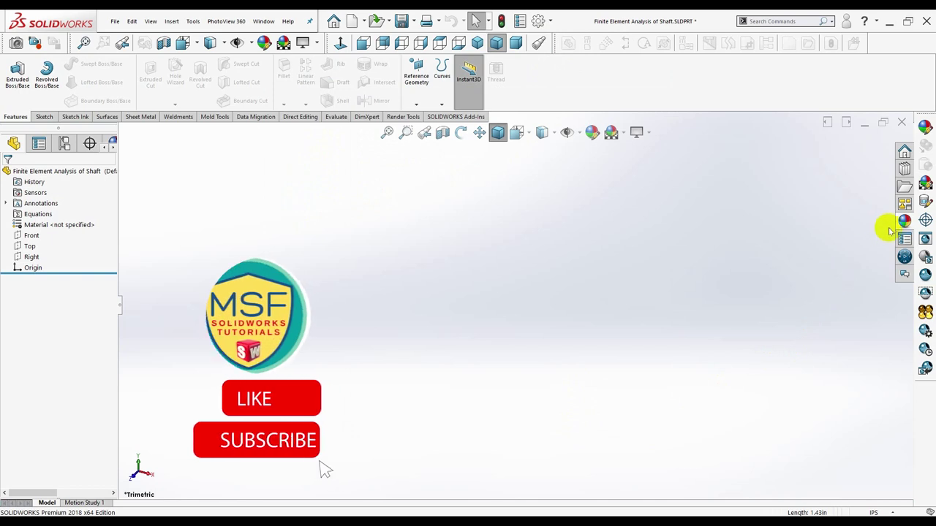
{"action": "left_click", "coordinate": [905, 221]}
{"action": "left_click", "coordinate": [826, 377]}
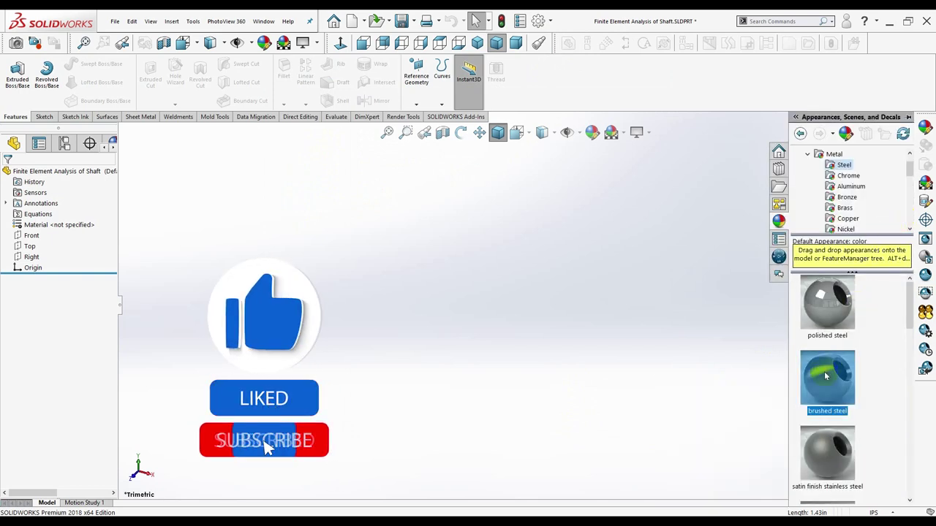
{"action": "left_click", "coordinate": [619, 340]}
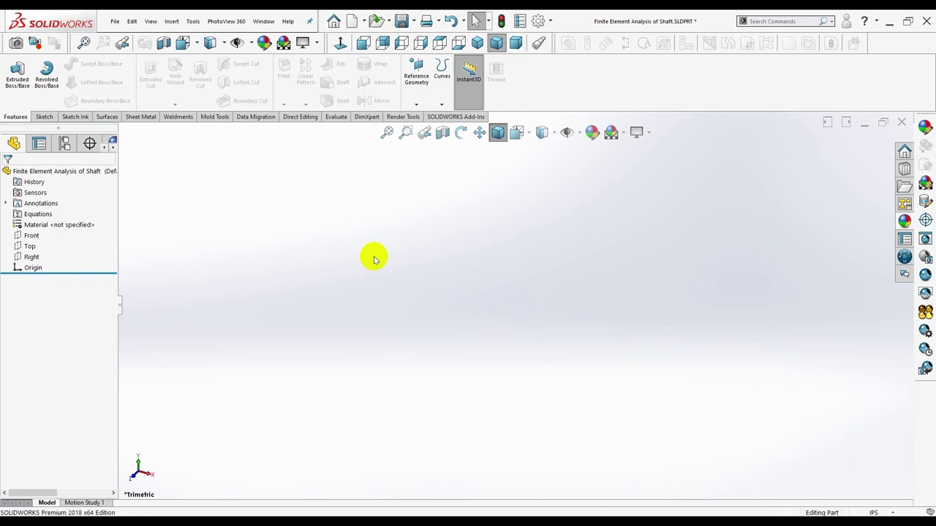
- Sketch a 1.50 in diameter circle at the origin on the Front plane and dimension it
{"action": "left_click", "coordinate": [40, 239]}
{"action": "left_click", "coordinate": [46, 221]}
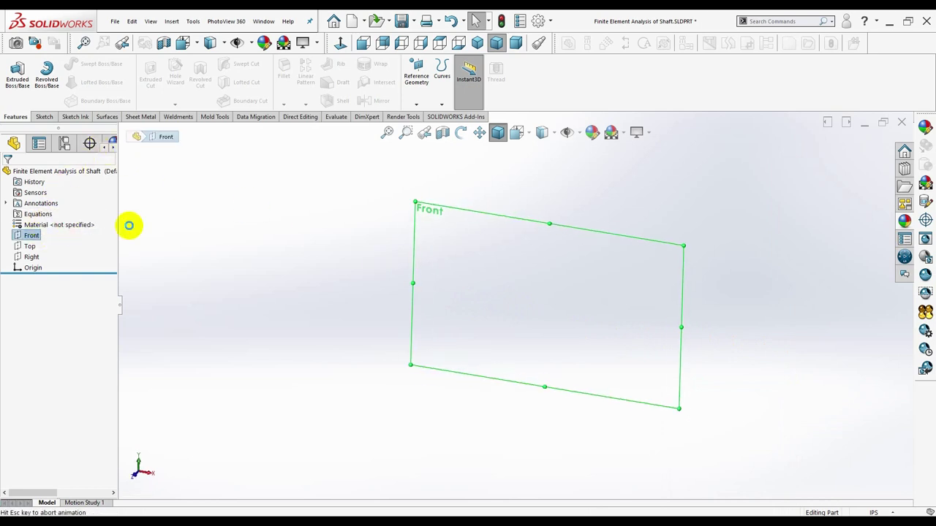
{"action": "left_click", "coordinate": [88, 65]}
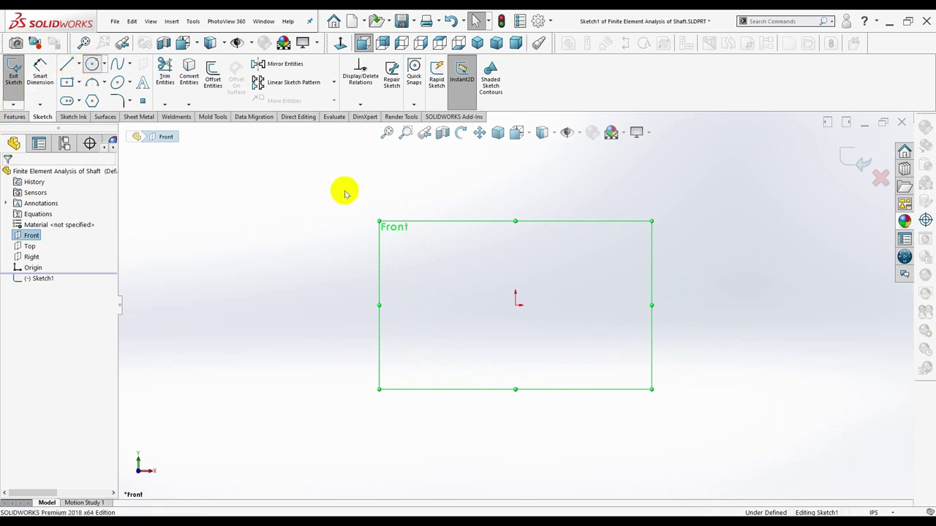
{"action": "left_click", "coordinate": [515, 303]}
{"action": "type", "text": "1.5"}
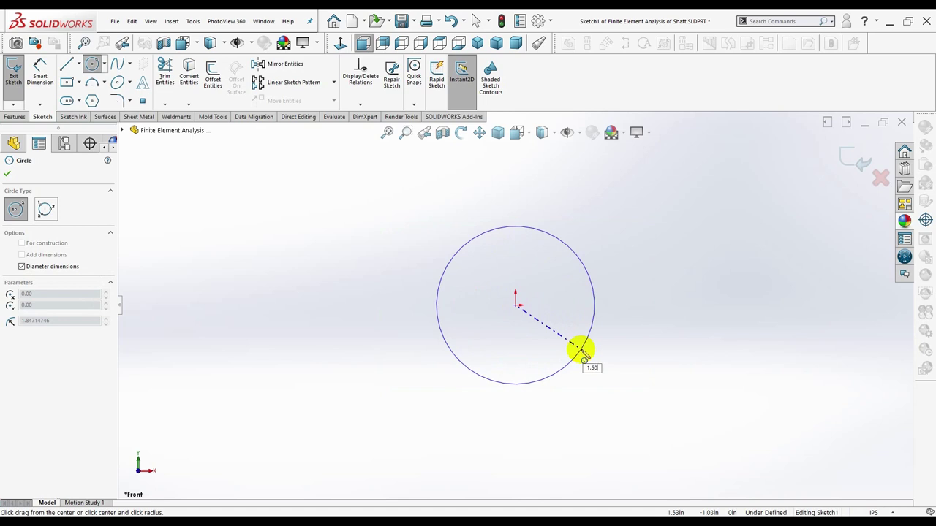
{"action": "key", "text": "Return"}
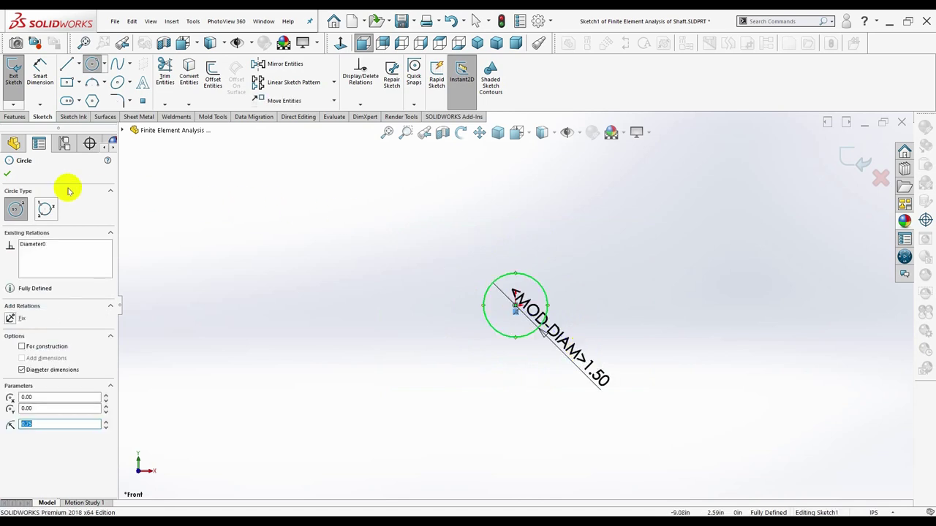
{"action": "left_click", "coordinate": [7, 174]}
{"action": "left_click_drag", "start_coordinate": [537, 344], "coordinate": [658, 262]}
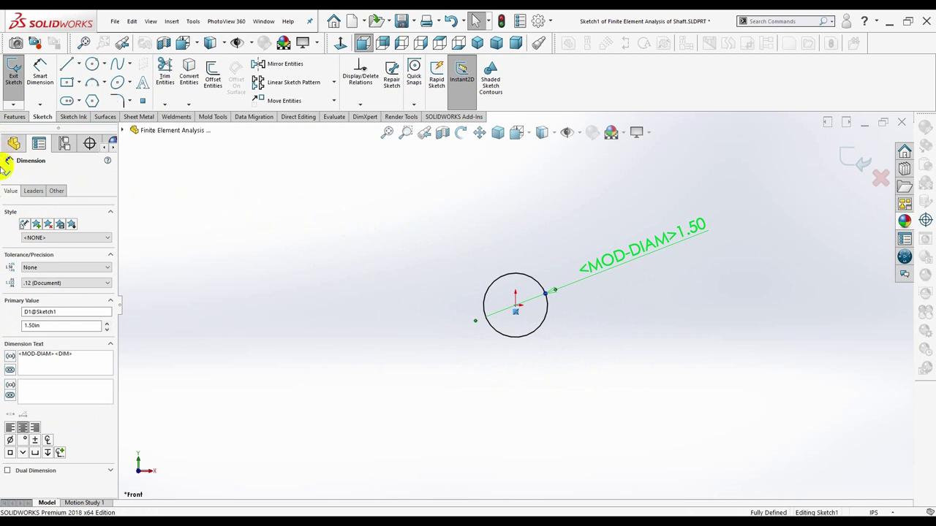
{"action": "left_click", "coordinate": [7, 161]}
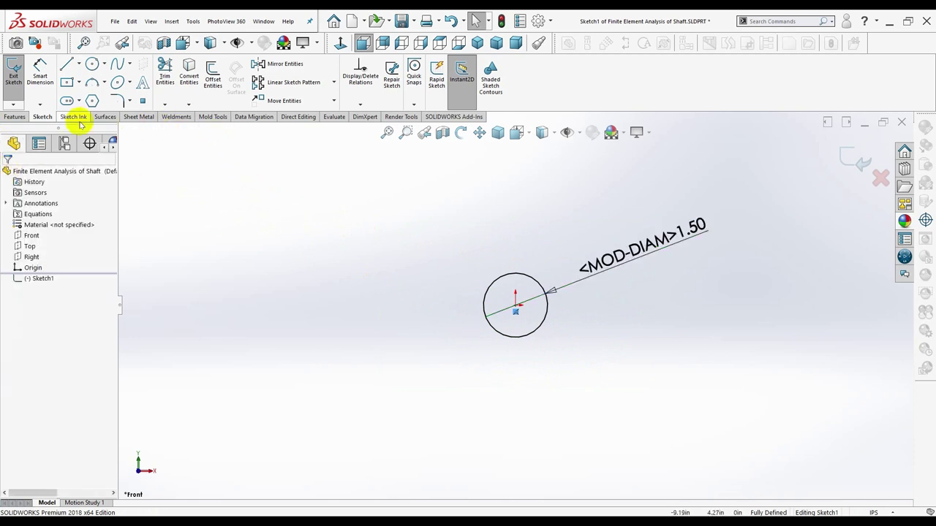
{"action": "left_click", "coordinate": [15, 118]}
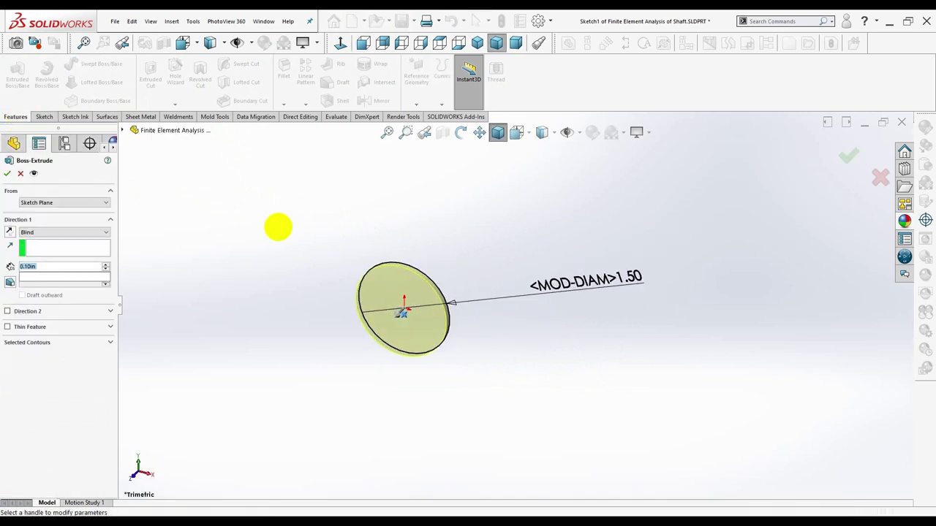
- Extrude the circle 7.00 in with a Mid Plane end condition to form the shaft
{"action": "key", "text": "BackSpace"}
{"action": "type", "text": "4"}
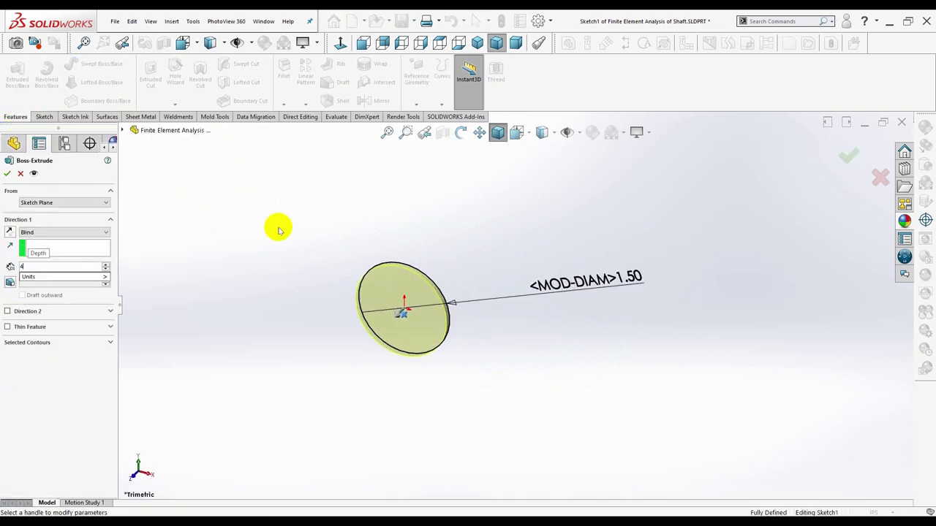
{"action": "key", "text": "BackSpace"}
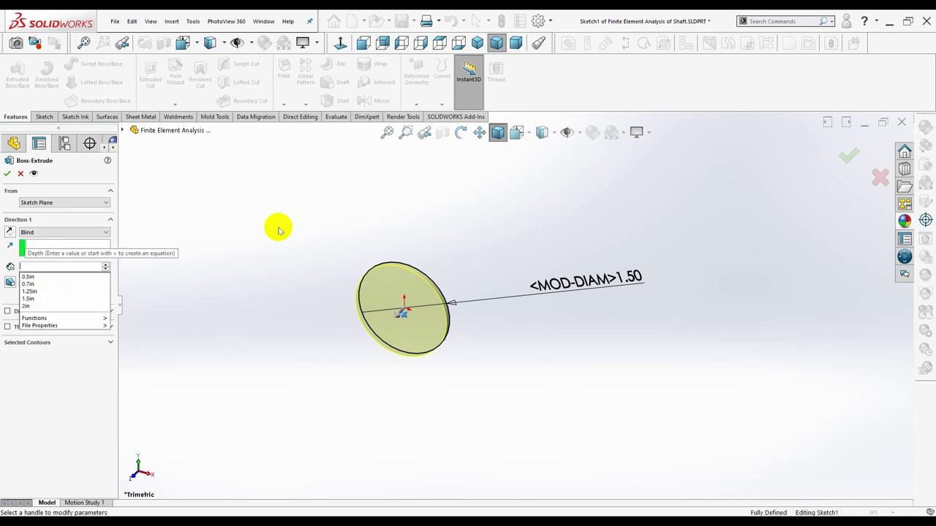
{"action": "type", "text": "7"}
{"action": "left_click", "coordinate": [56, 241]}
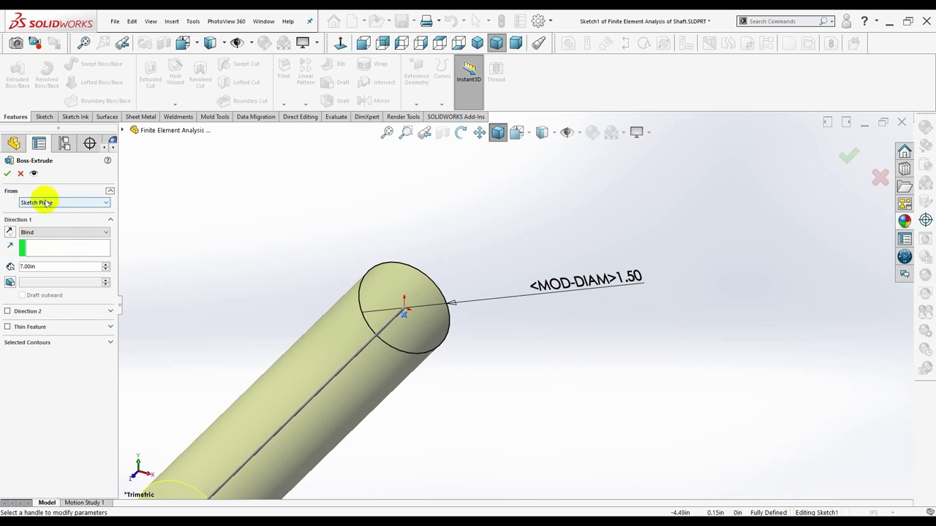
{"action": "left_click", "coordinate": [43, 233]}
{"action": "left_click", "coordinate": [42, 272]}
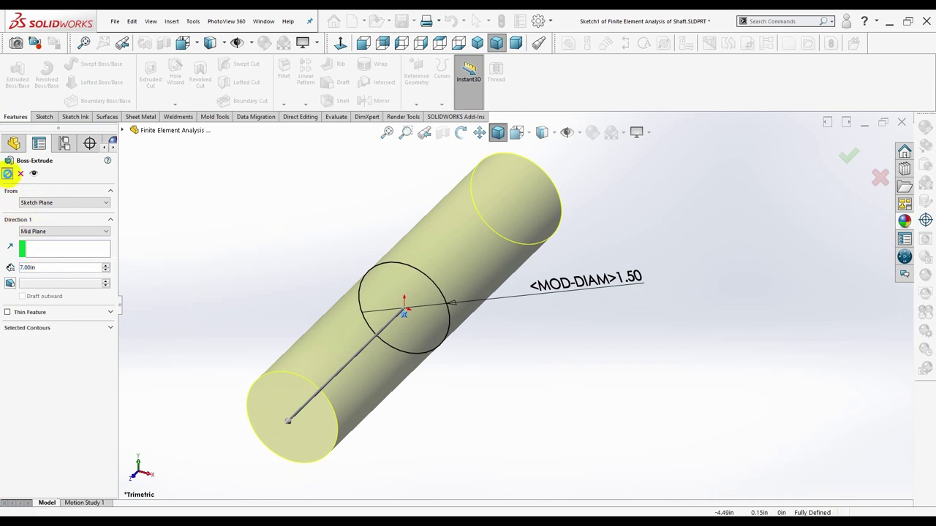
{"action": "left_click", "coordinate": [6, 173]}
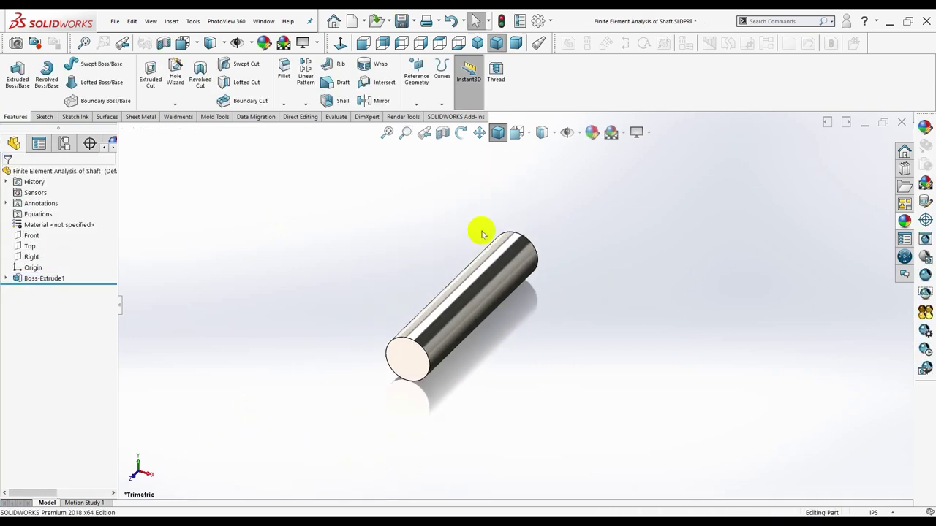
- Chamfer the near and far end edges of the shaft at 0.125 in × 45°
{"action": "left_click", "coordinate": [477, 42]}
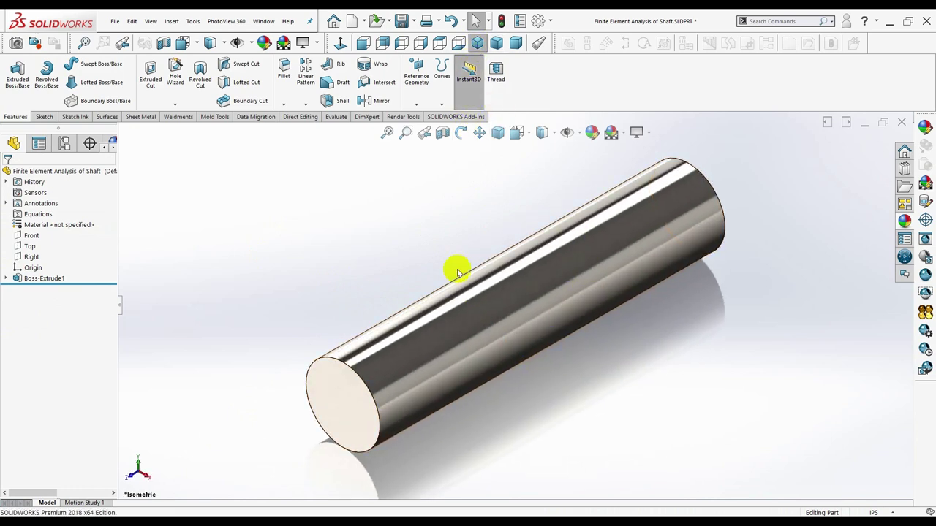
{"action": "left_click", "coordinate": [284, 105]}
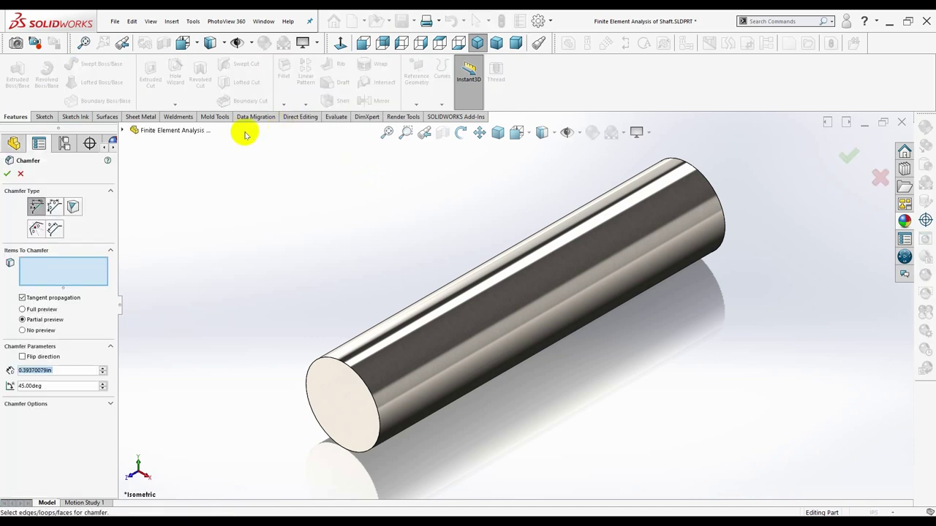
{"action": "left_click", "coordinate": [326, 358]}
{"action": "middle_click_drag", "start_coordinate": [739, 276], "coordinate": [717, 286]}
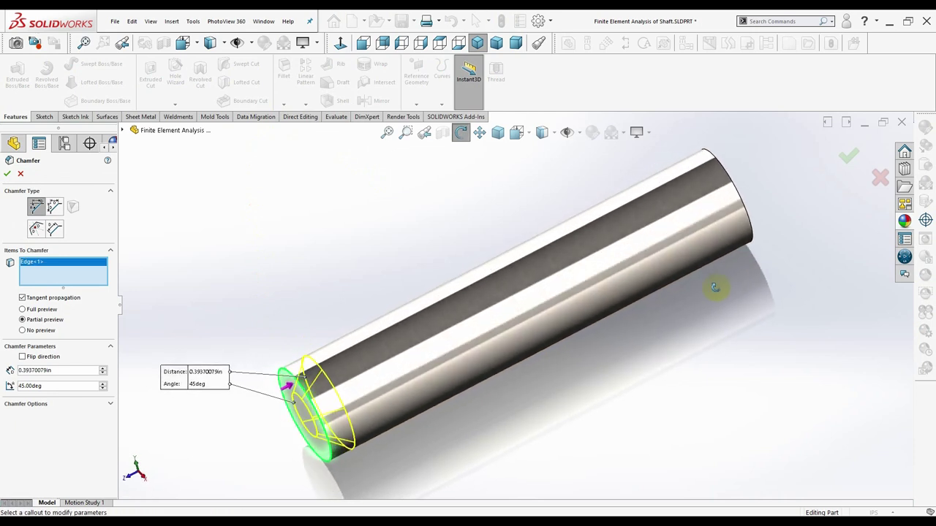
{"action": "left_click", "coordinate": [753, 210]}
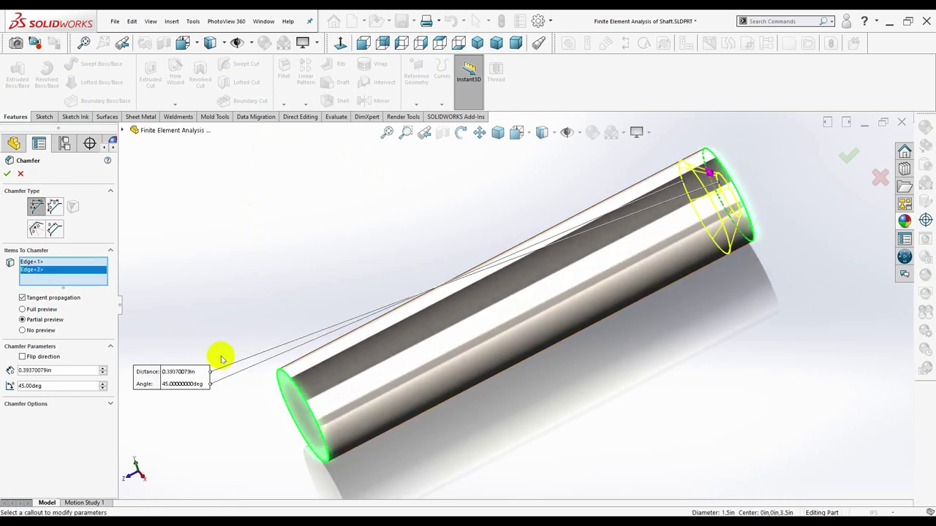
{"action": "left_click", "coordinate": [61, 370]}
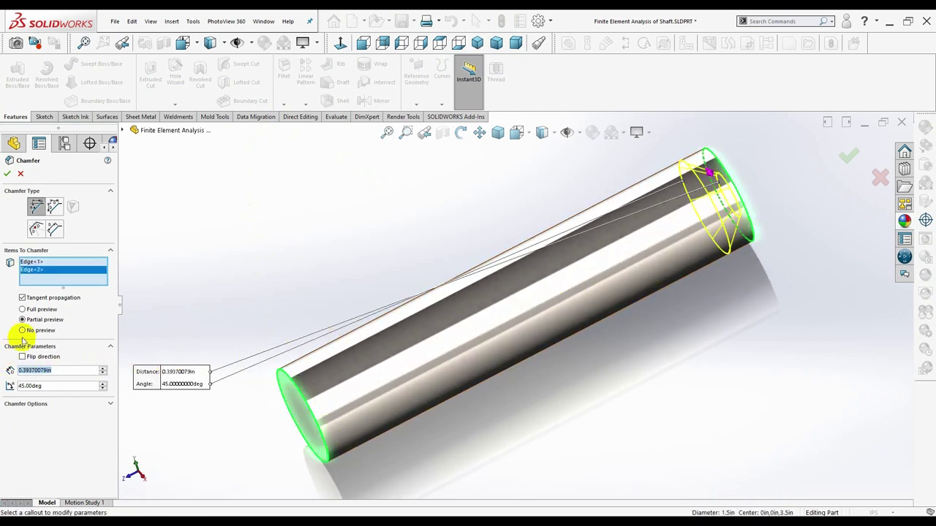
{"action": "key", "text": "BackSpace"}
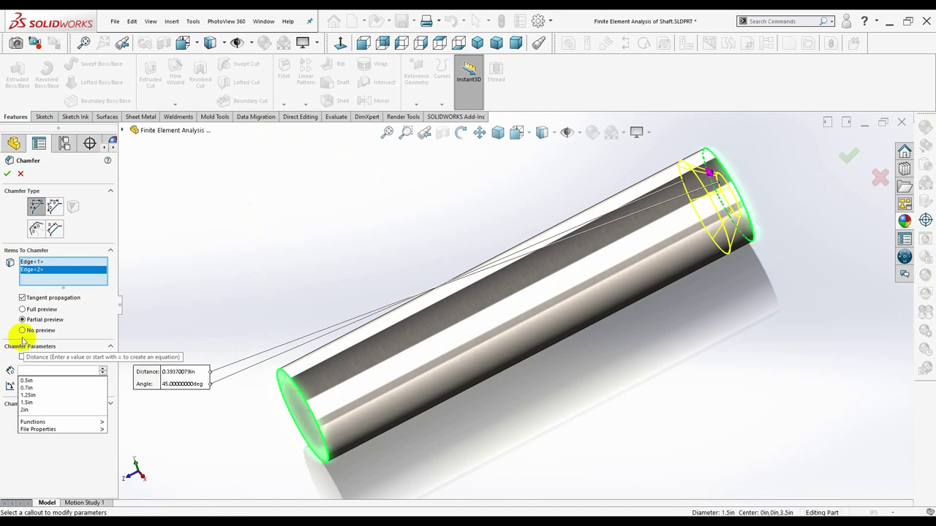
{"action": "type", "text": ".1250"}
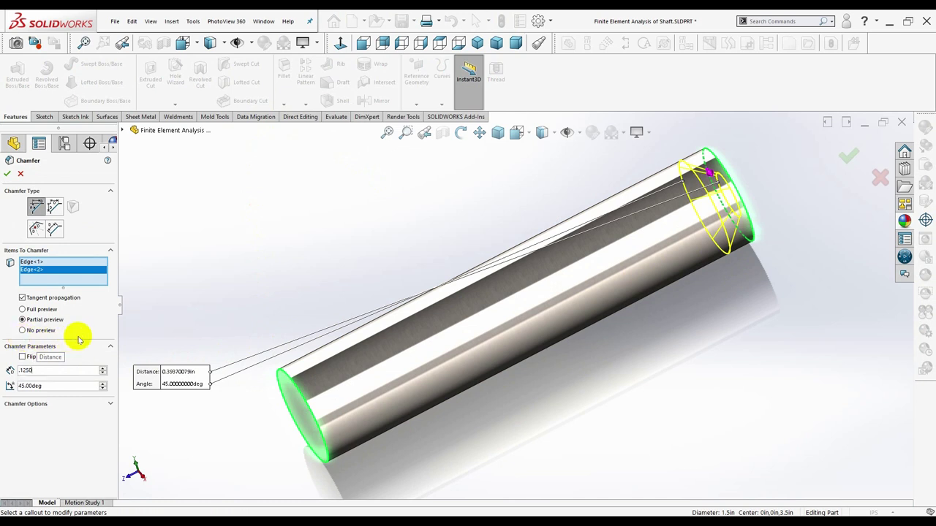
{"action": "key", "text": "Return"}
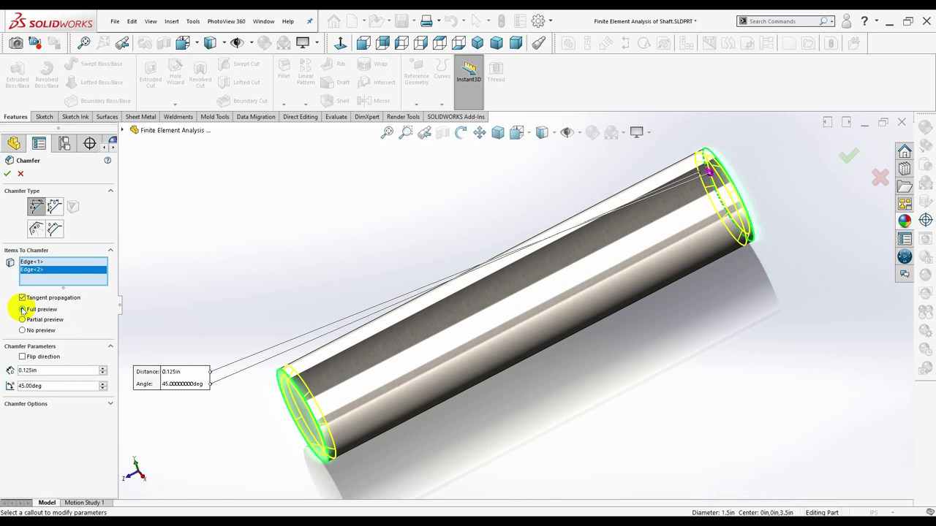
{"action": "left_click", "coordinate": [8, 175]}
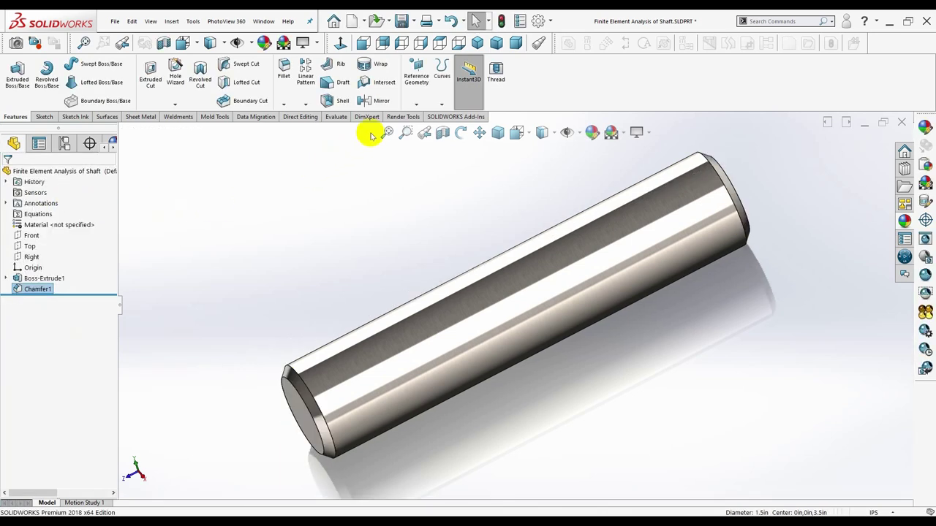
- Fit the chamfered shaft in isometric view and start a new Fillet feature
{"action": "left_click", "coordinate": [478, 41]}
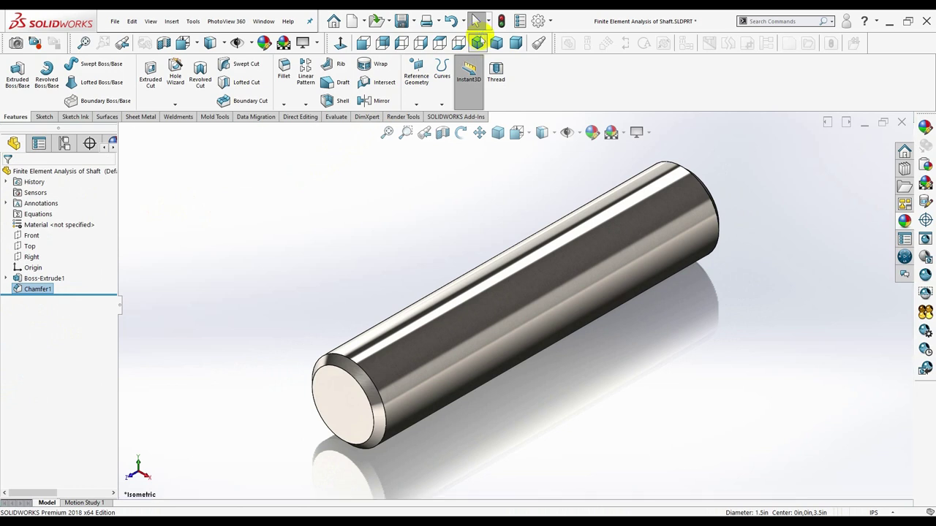
{"action": "key", "text": "z"}
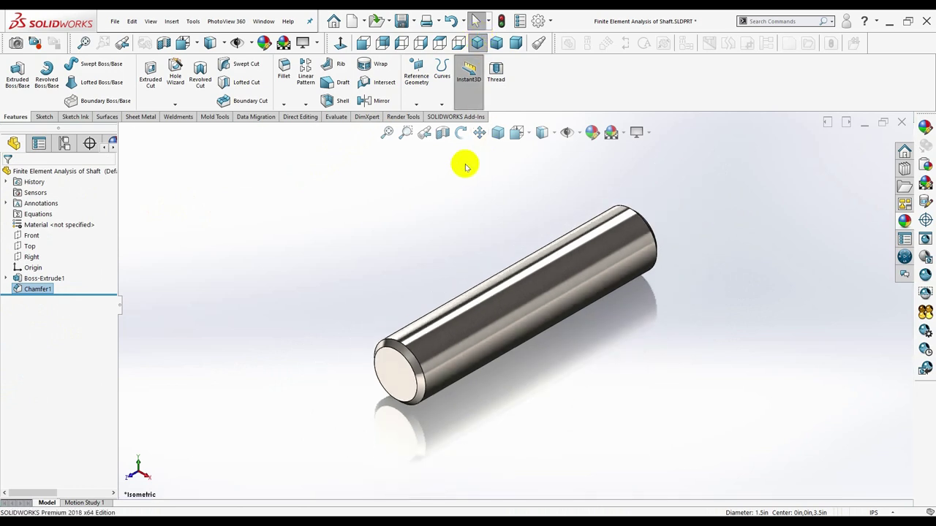
{"action": "scroll", "coordinate": [466, 167], "scroll_direction": "down", "scroll_amount": 2}
{"action": "key", "text": "z"}
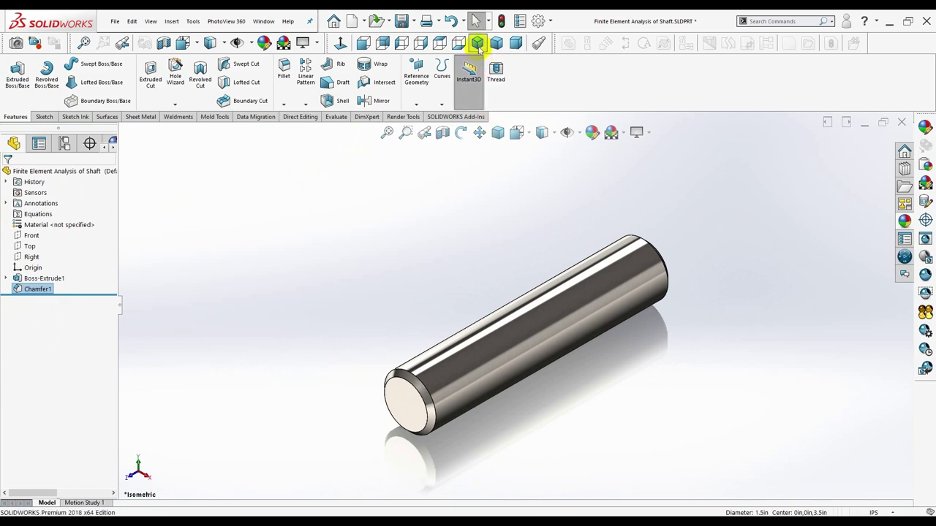
{"action": "left_click", "coordinate": [477, 44]}
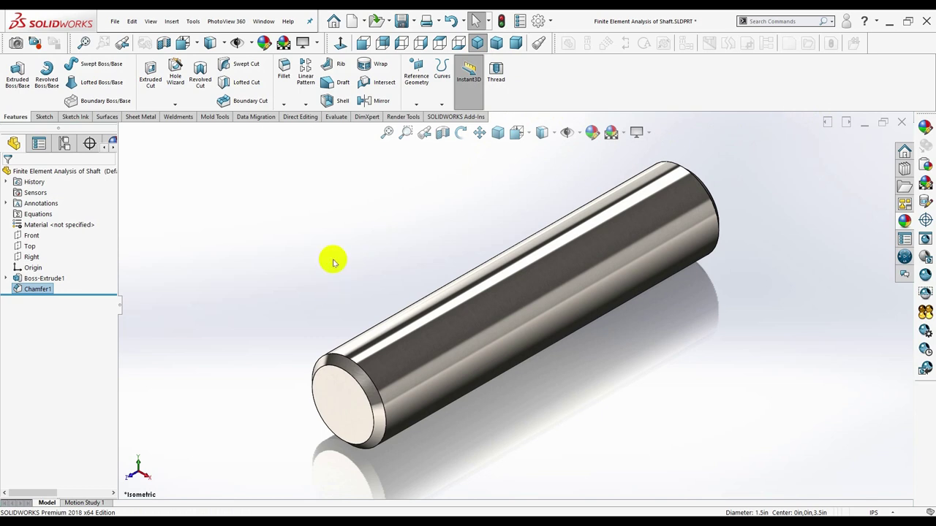
{"action": "left_click", "coordinate": [286, 104]}
{"action": "left_click", "coordinate": [296, 112]}
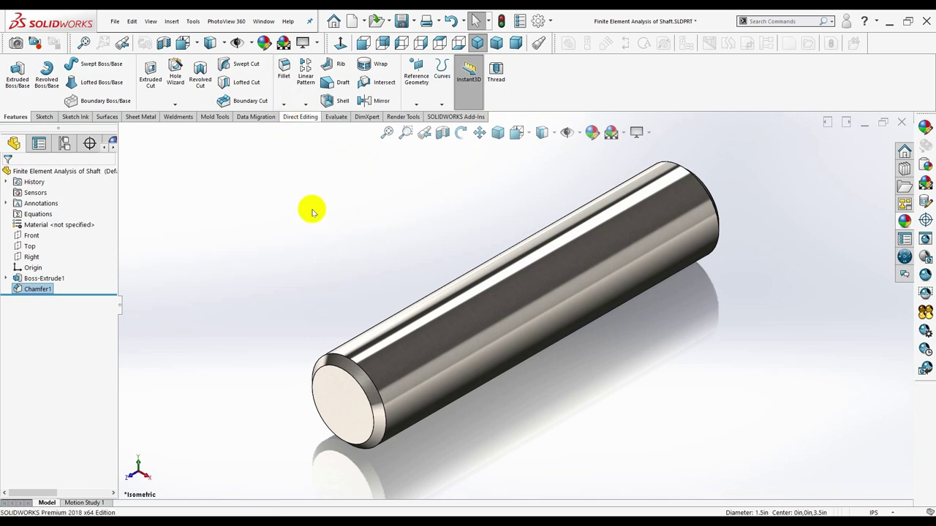
- Fillet the near and far end edges of the shaft at 0.10 in radius
{"action": "left_click", "coordinate": [341, 357]}
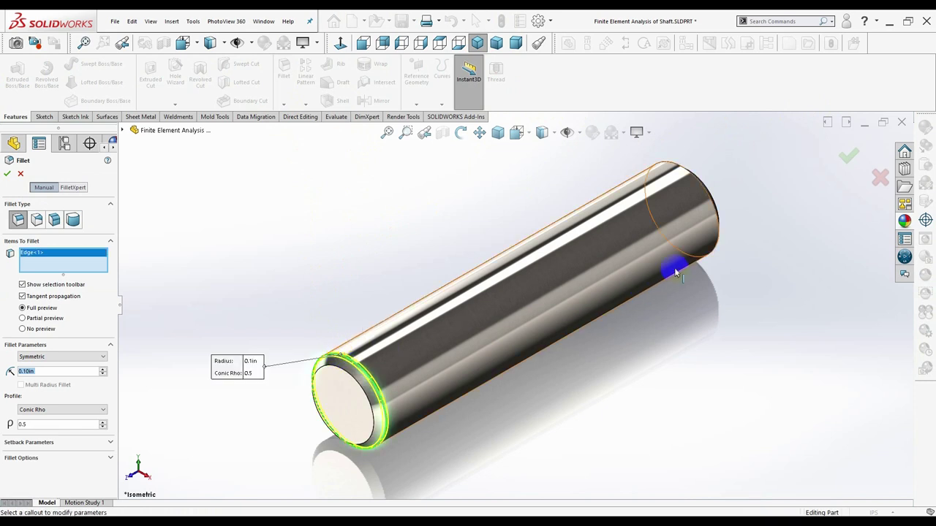
{"action": "left_click", "coordinate": [713, 205]}
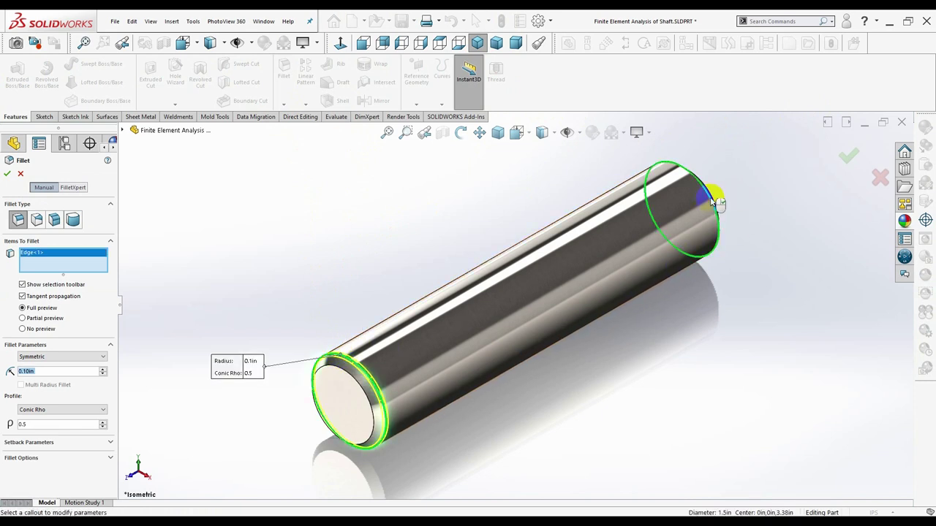
{"action": "mouse_move", "coordinate": [366, 418]}
{"action": "middle_mouse_down"}
{"action": "mouse_move", "coordinate": [412, 434]}
{"action": "mouse_move", "coordinate": [381, 373]}
{"action": "mouse_move", "coordinate": [356, 355]}
{"action": "mouse_move", "coordinate": [370, 366]}
{"action": "mouse_move", "coordinate": [389, 435]}
{"action": "mouse_move", "coordinate": [403, 449]}
{"action": "middle_mouse_up"}
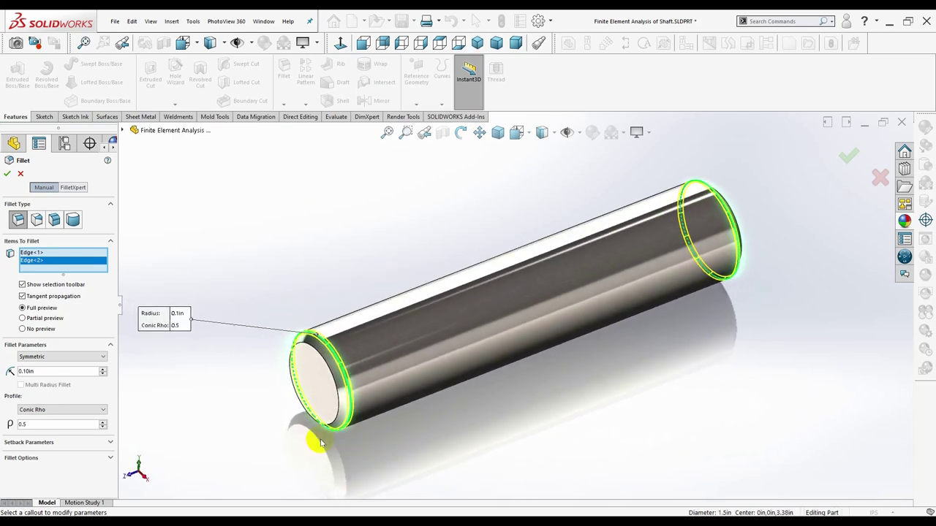
{"action": "left_click", "coordinate": [7, 174]}
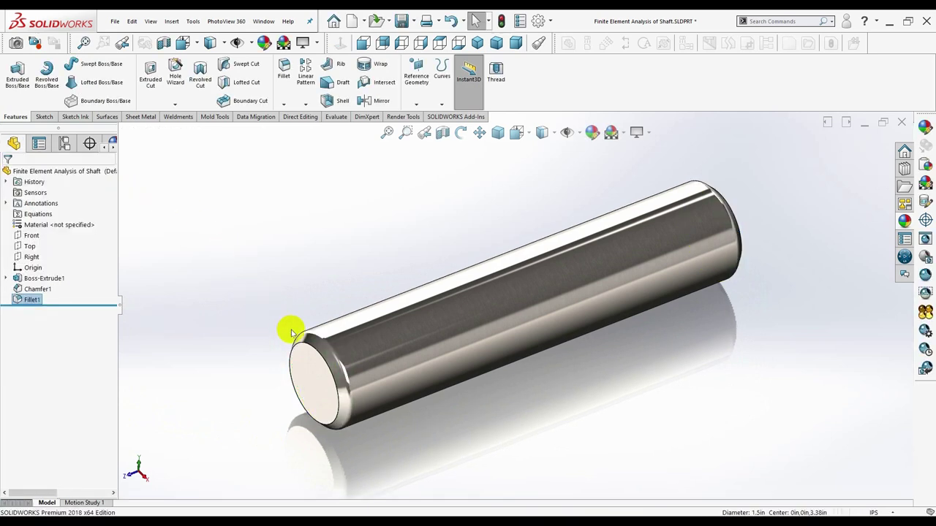
- Edit Fillet1 to add a third and fourth end edge, rounding four edges total
{"action": "middle_click_drag", "start_coordinate": [291, 333], "coordinate": [265, 324]}
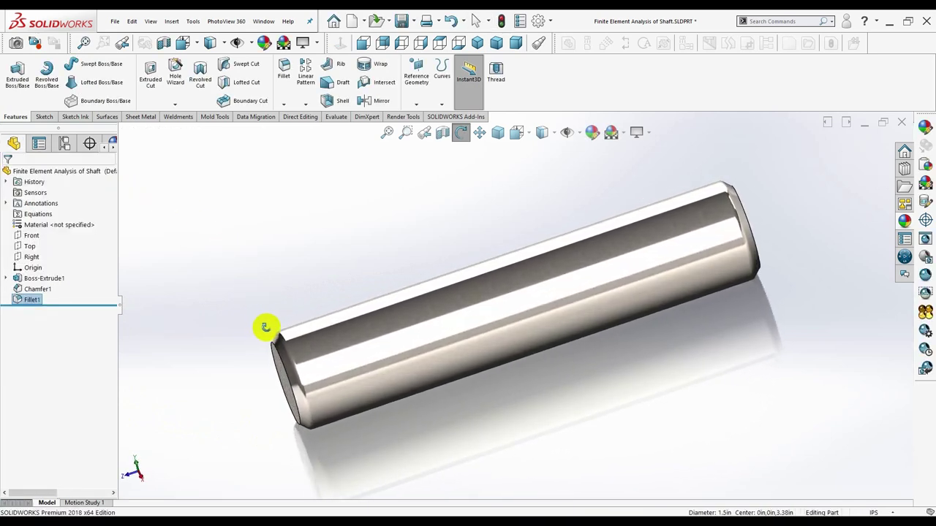
{"action": "right_click", "coordinate": [29, 300]}
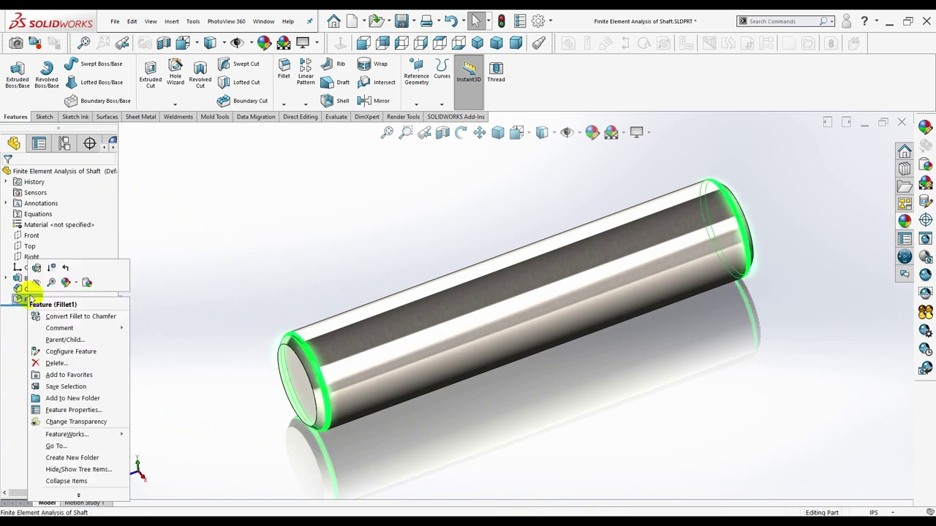
{"action": "left_click", "coordinate": [34, 269]}
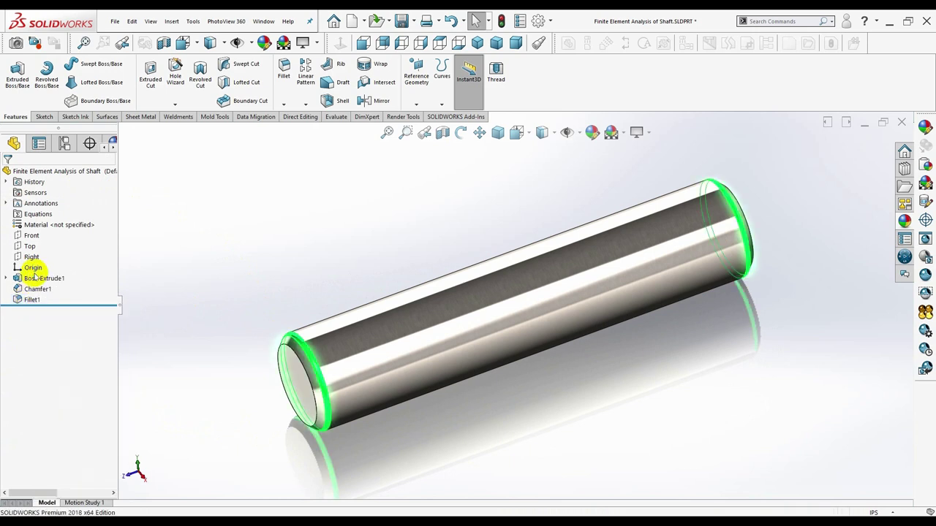
{"action": "left_click", "coordinate": [298, 359]}
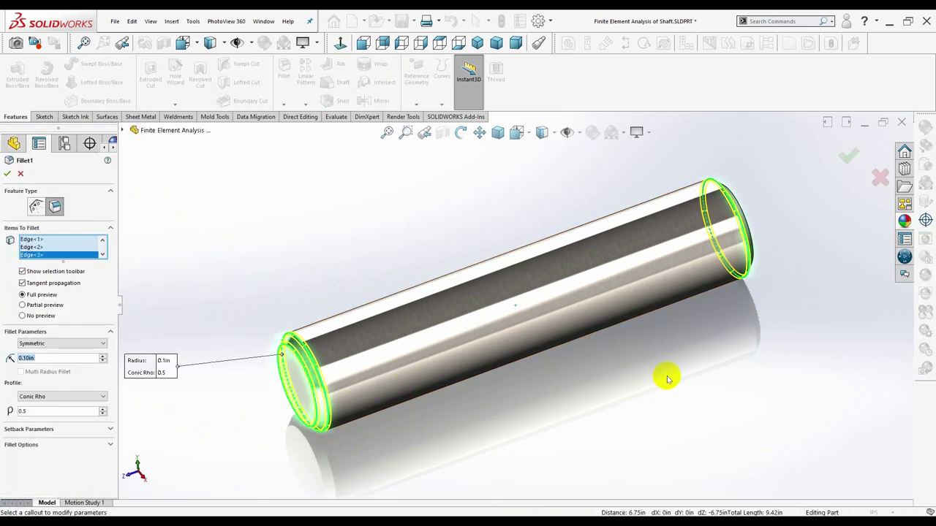
{"action": "mouse_move", "coordinate": [664, 376]}
{"action": "middle_mouse_down"}
{"action": "mouse_move", "coordinate": [623, 382]}
{"action": "mouse_move", "coordinate": [665, 316]}
{"action": "middle_mouse_up"}
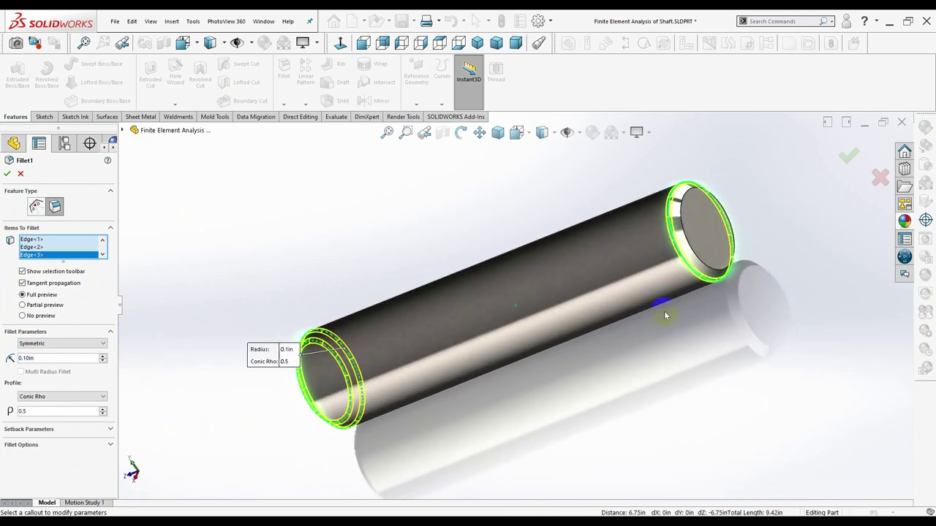
{"action": "left_click", "coordinate": [695, 256]}
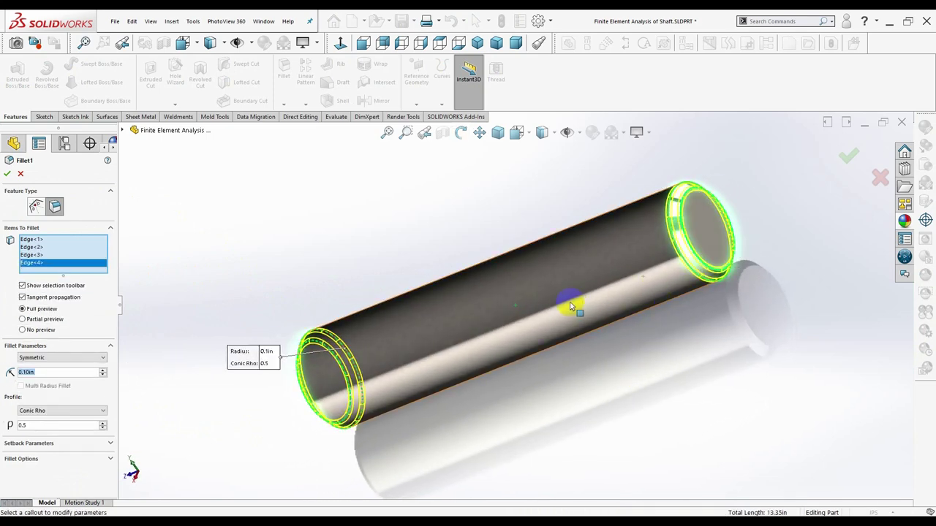
{"action": "left_click", "coordinate": [6, 174]}
{"action": "mouse_move", "coordinate": [251, 190]}
{"action": "middle_mouse_down"}
{"action": "mouse_move", "coordinate": [319, 178]}
{"action": "mouse_move", "coordinate": [356, 203]}
{"action": "mouse_move", "coordinate": [334, 203]}
{"action": "middle_mouse_up"}
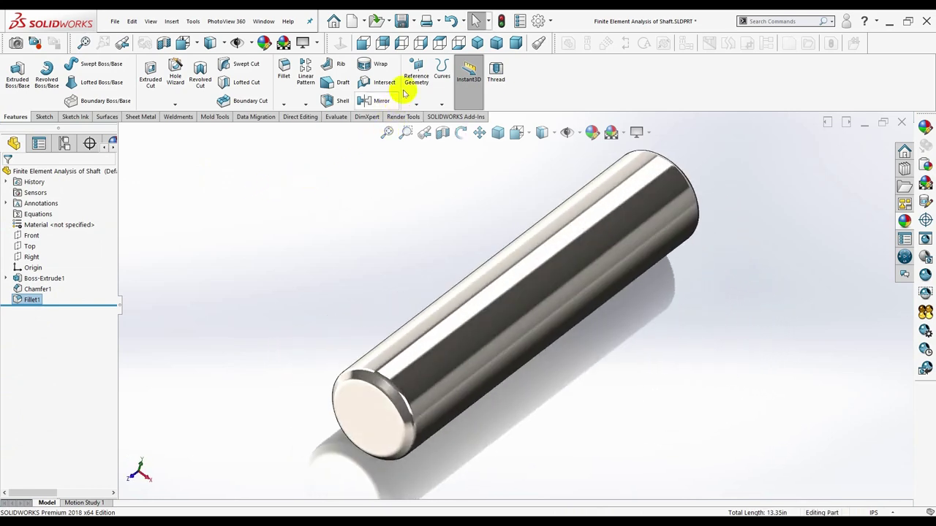
- View the shaft in isometric, trimetric, dimetric, then isometric again, and change its display style
{"action": "left_click", "coordinate": [476, 42]}
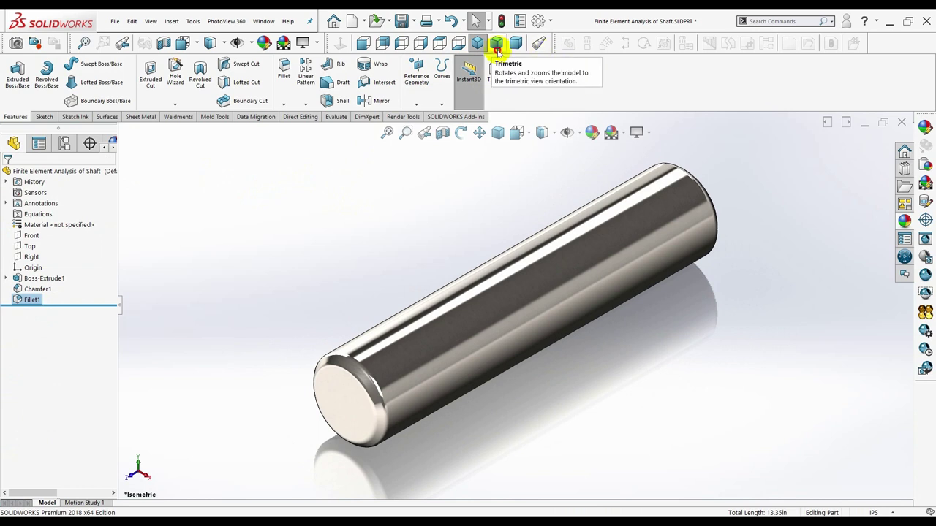
{"action": "left_click", "coordinate": [514, 44]}
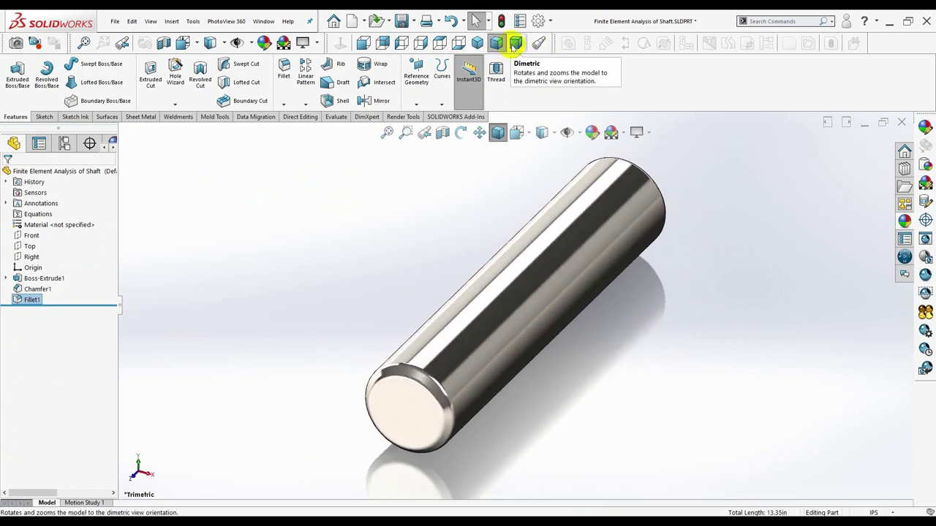
{"action": "left_click", "coordinate": [514, 46]}
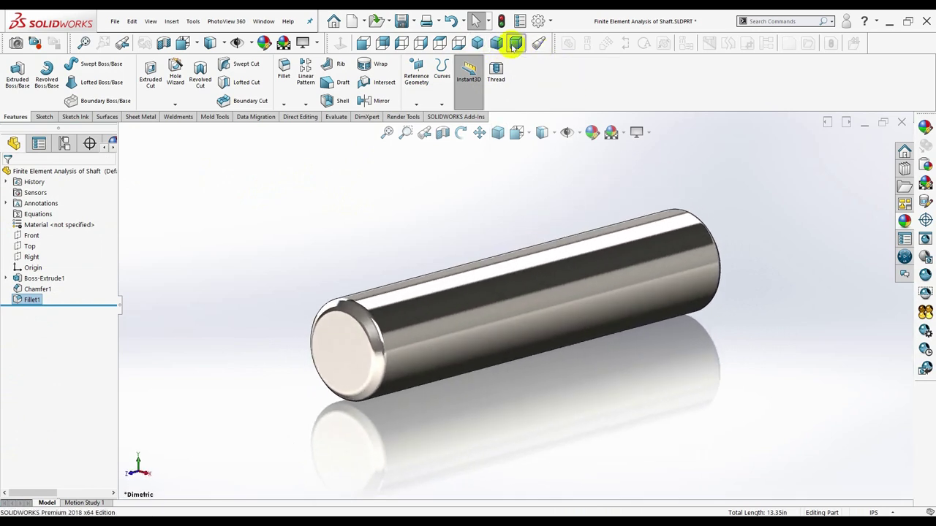
{"action": "left_click", "coordinate": [480, 47]}
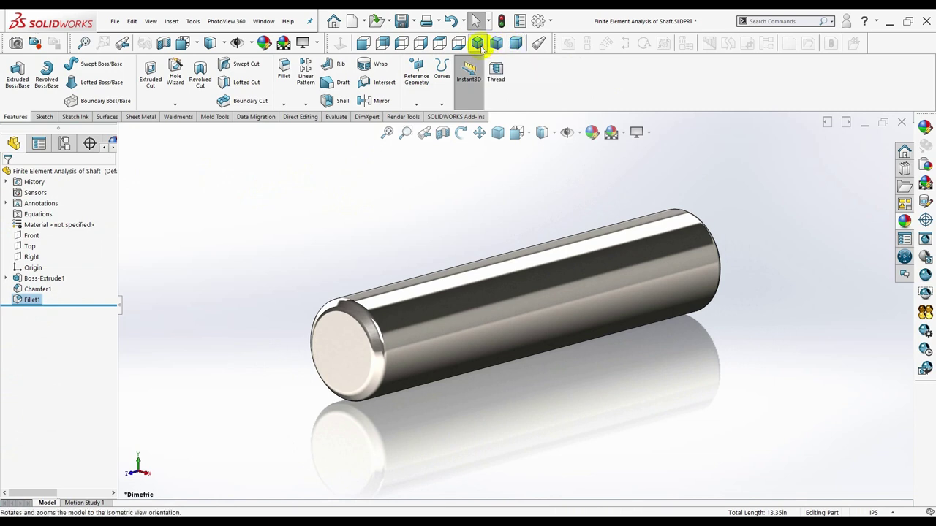
{"action": "left_click", "coordinate": [549, 132]}
{"action": "left_click", "coordinate": [544, 171]}
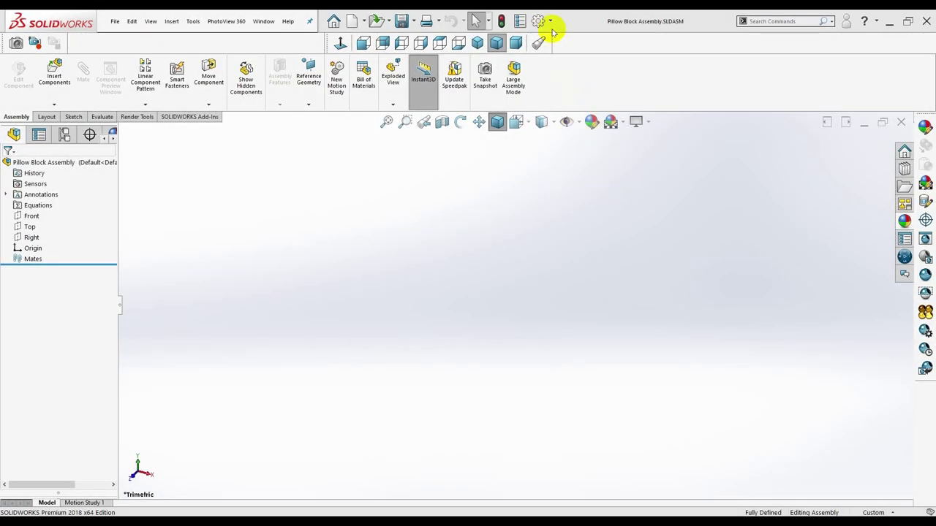
- Set the assembly document to IPS units with shaded image quality at High
{"action": "left_click", "coordinate": [549, 21]}
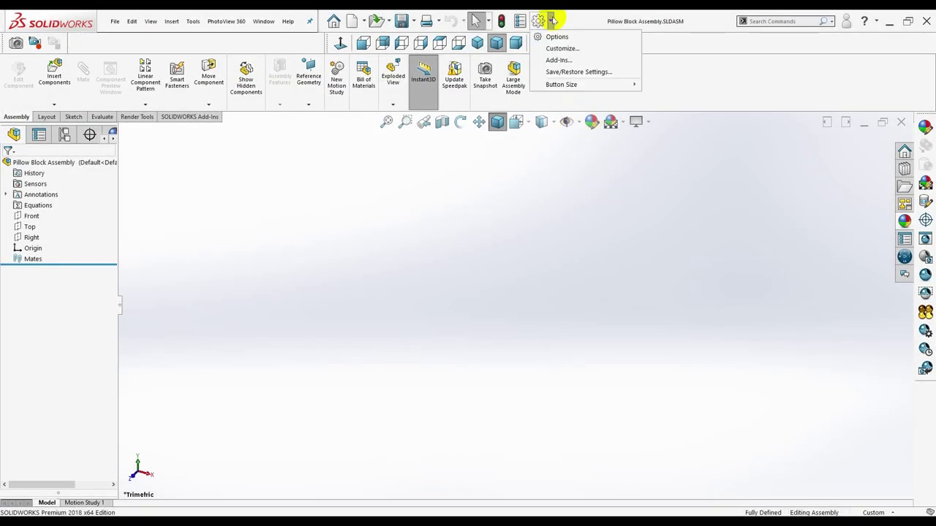
{"action": "left_click", "coordinate": [553, 36]}
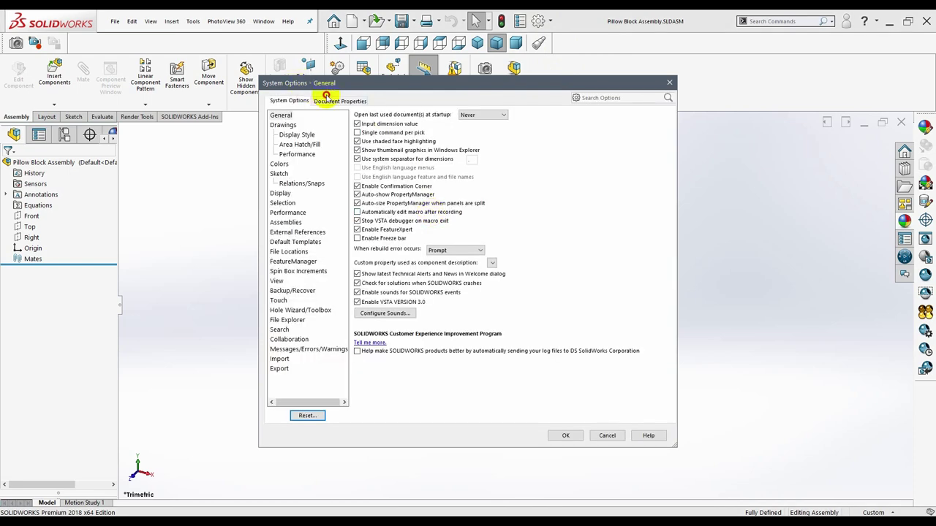
{"action": "left_click", "coordinate": [326, 99]}
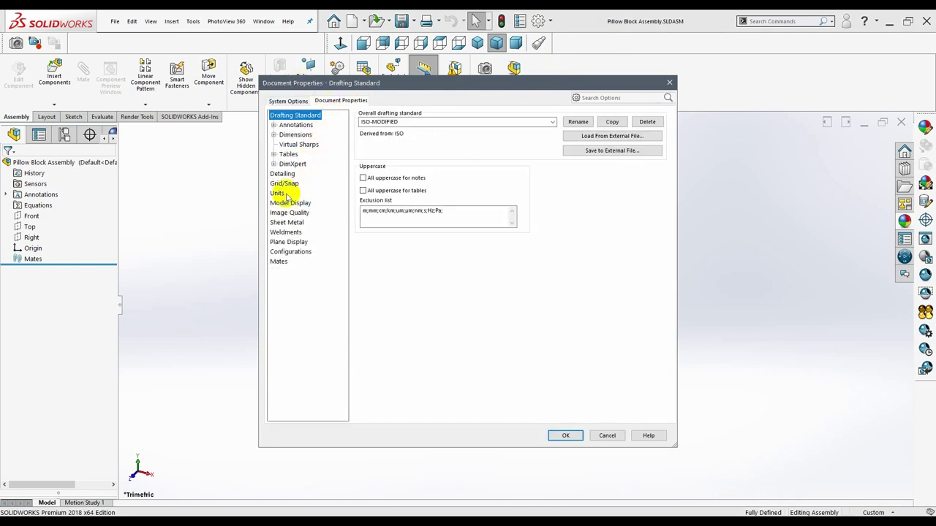
{"action": "left_click", "coordinate": [279, 193]}
{"action": "left_click", "coordinate": [362, 144]}
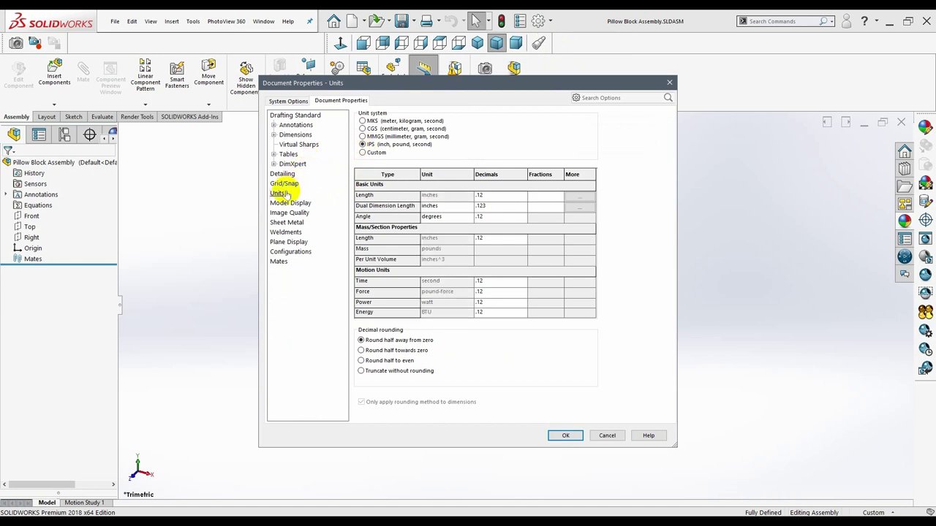
{"action": "left_click", "coordinate": [289, 213]}
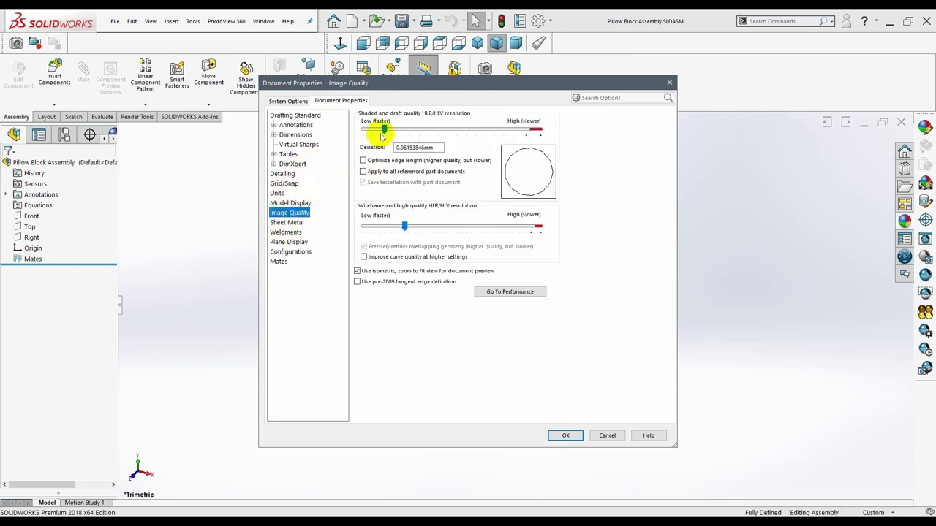
{"action": "left_click_drag", "start_coordinate": [386, 131], "coordinate": [531, 134]}
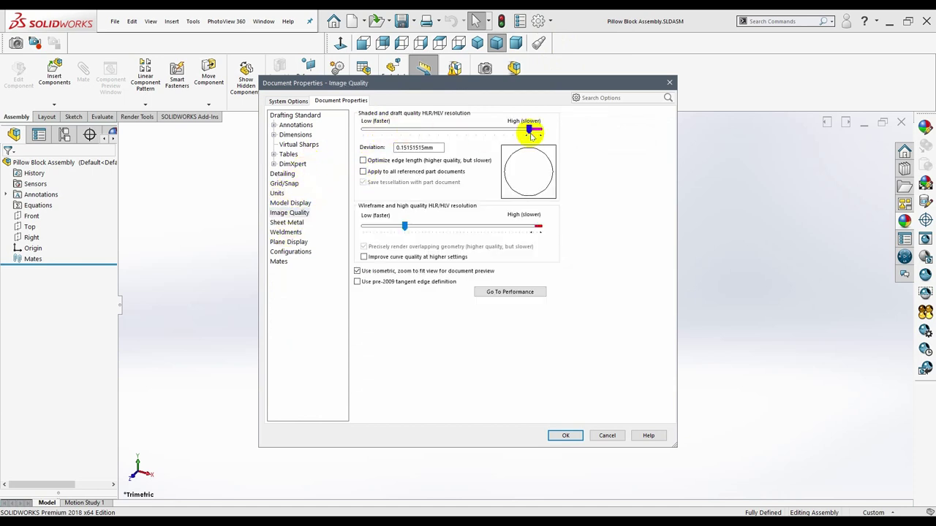
{"action": "left_click", "coordinate": [578, 434]}
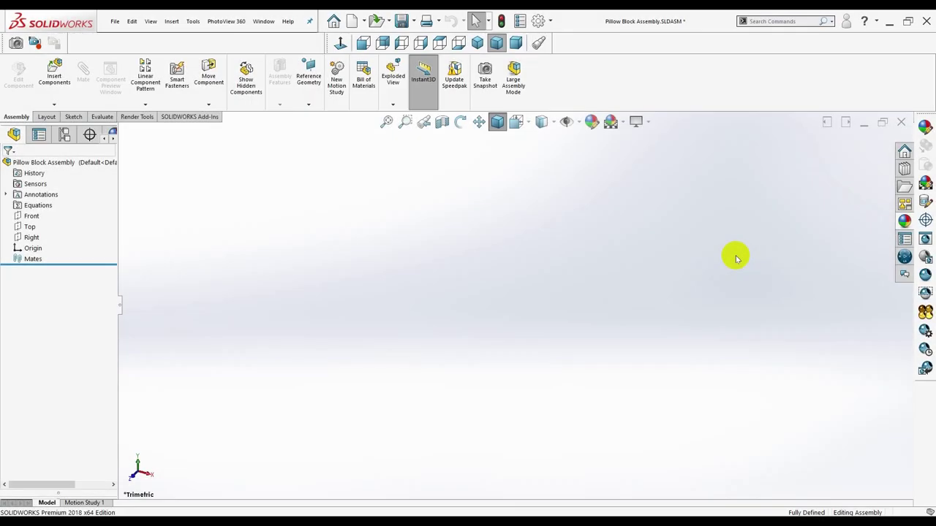
- Insert the pillow block part and place it in the assembly
{"action": "left_click", "coordinate": [54, 105]}
{"action": "left_click", "coordinate": [58, 115]}
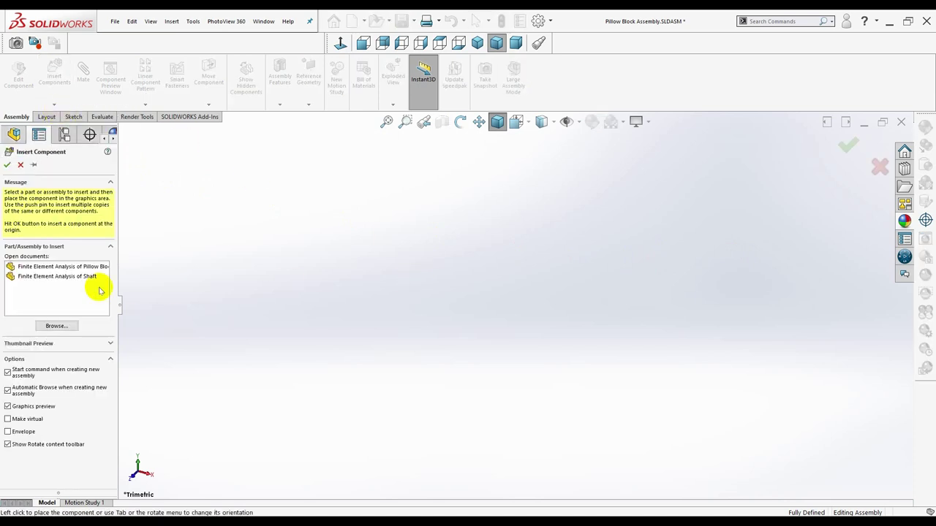
{"action": "left_click", "coordinate": [71, 266]}
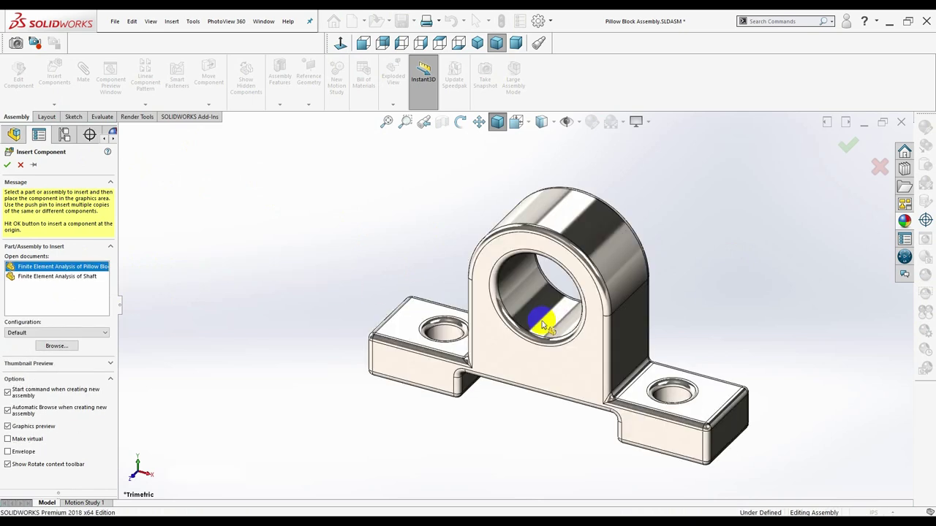
{"action": "left_click", "coordinate": [541, 307]}
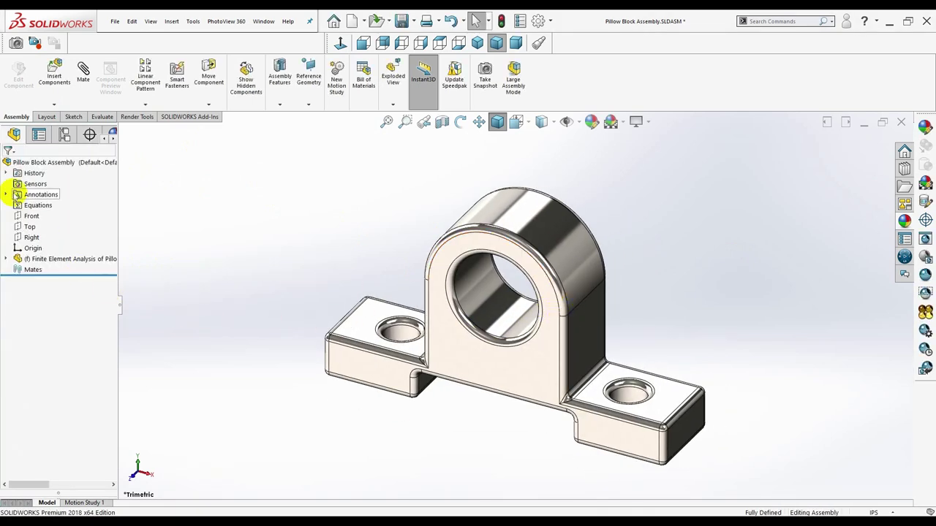
- Insert the shaft part and place it beside the pillow block
{"action": "left_click", "coordinate": [54, 105]}
{"action": "left_click", "coordinate": [67, 114]}
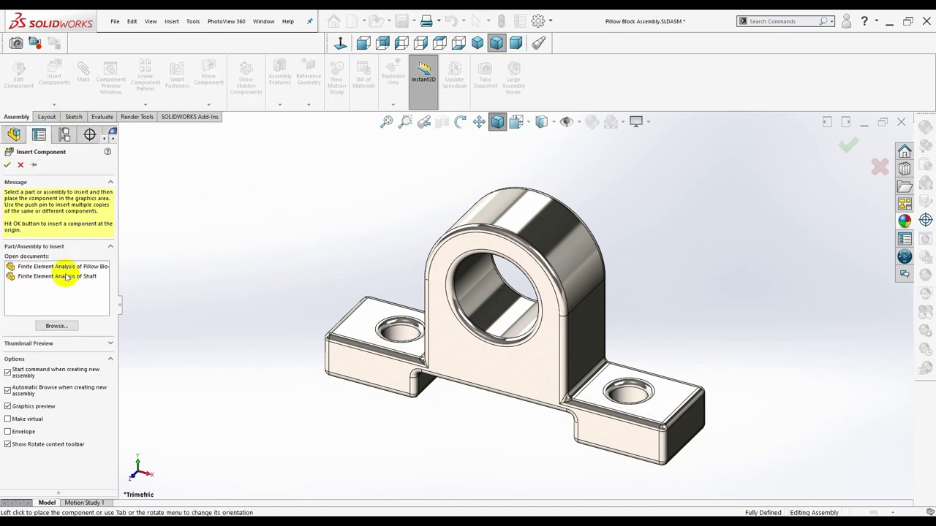
{"action": "left_click", "coordinate": [67, 277]}
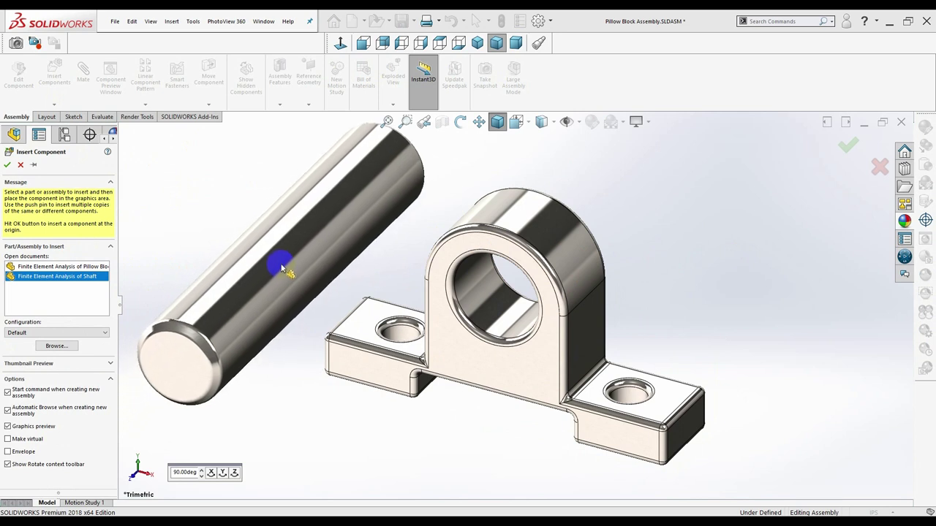
{"action": "left_click", "coordinate": [281, 268]}
- Finish inserting components and display the reference and temporary axes on the parts
{"action": "key", "text": "f"}
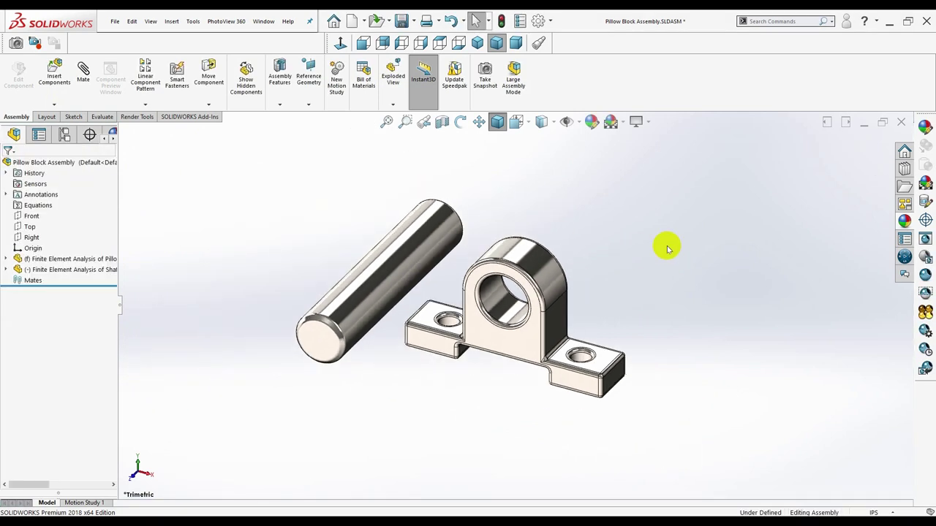
{"action": "left_click", "coordinate": [577, 122]}
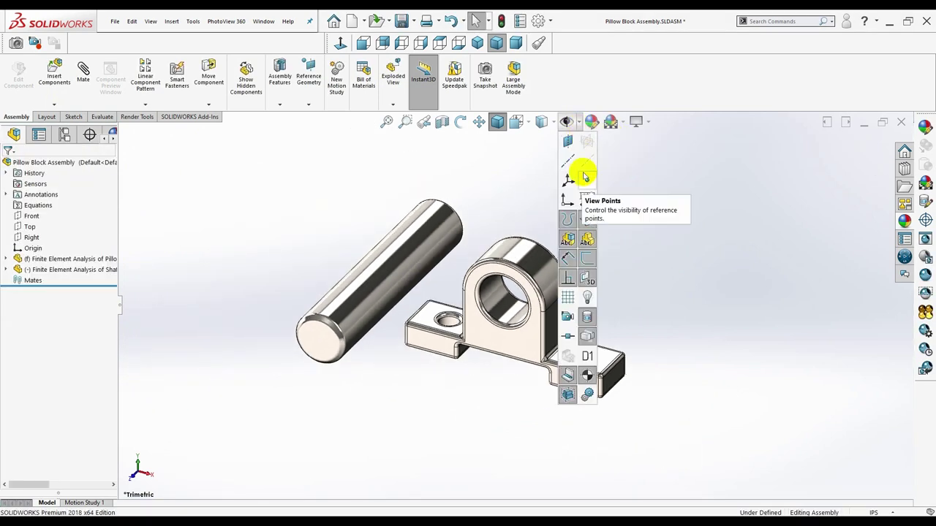
{"action": "left_click", "coordinate": [566, 160]}
{"action": "left_click", "coordinate": [586, 162]}
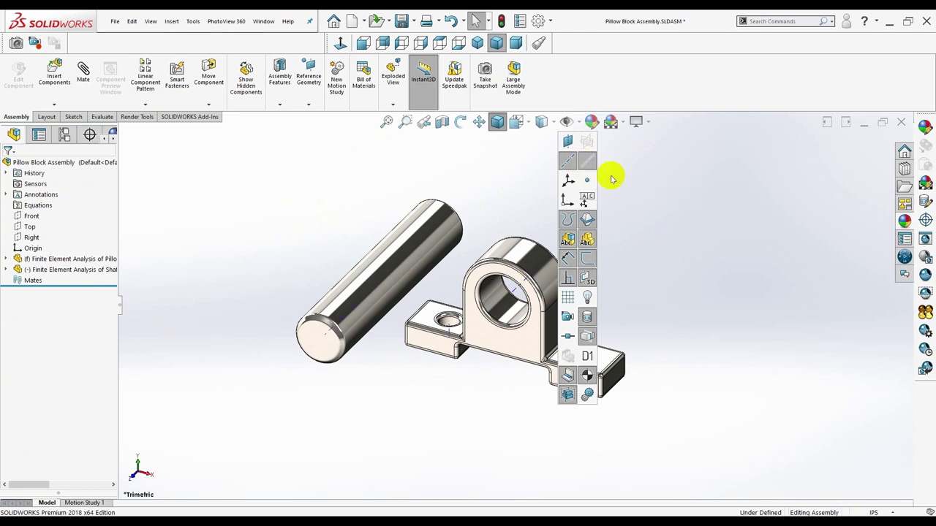
- Mate the shaft's axis coincident with the pillow block's bore axis
{"action": "left_click", "coordinate": [367, 294]}
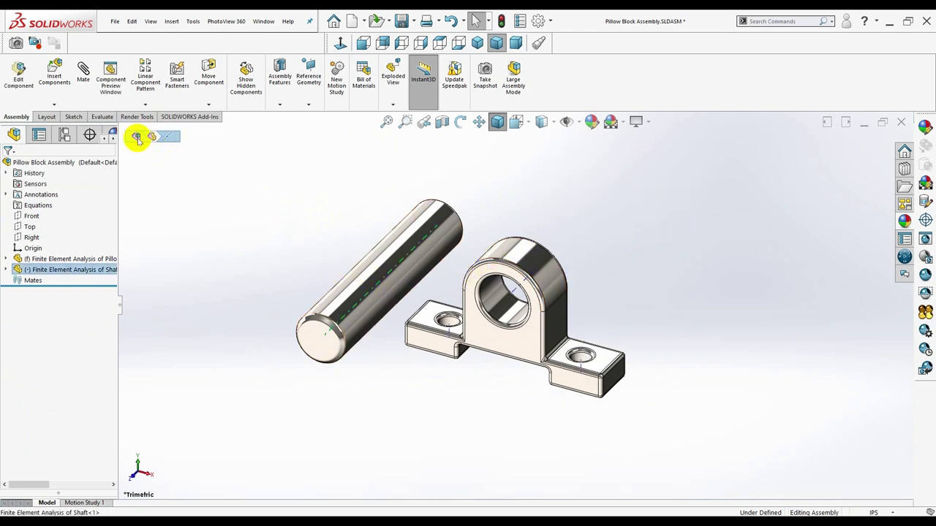
{"action": "left_click", "coordinate": [83, 73]}
{"action": "left_click", "coordinate": [553, 319]}
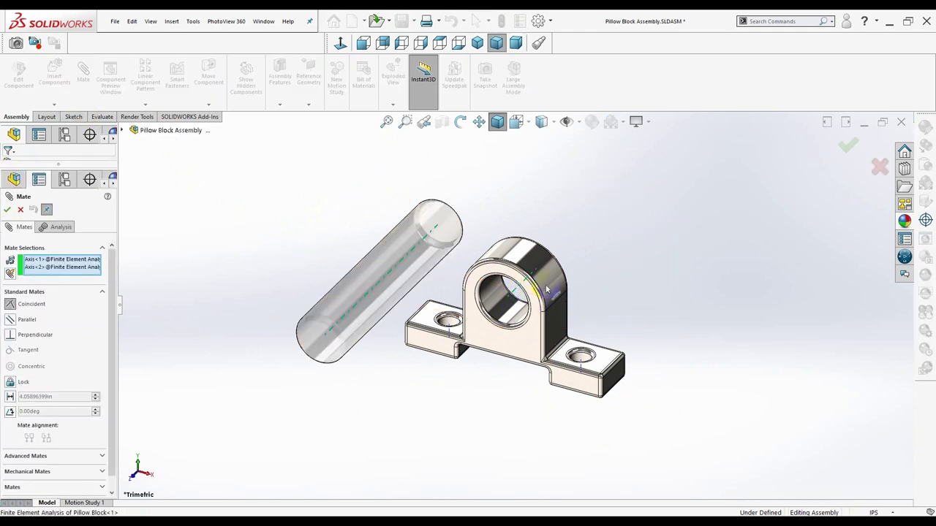
{"action": "left_click", "coordinate": [620, 284]}
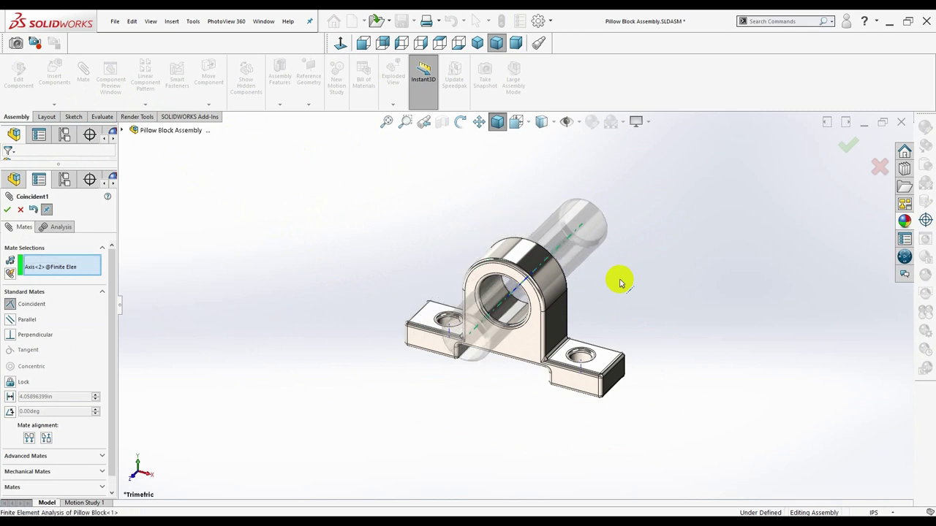
{"action": "left_click", "coordinate": [728, 268]}
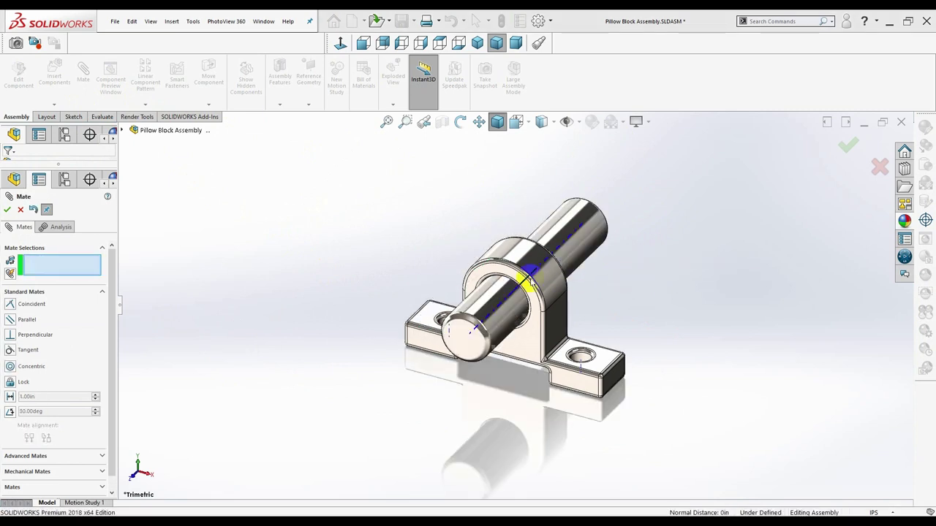
- Mate the shaft's and pillow block's Front planes coincident, then finish mating
{"action": "left_click", "coordinate": [122, 130]}
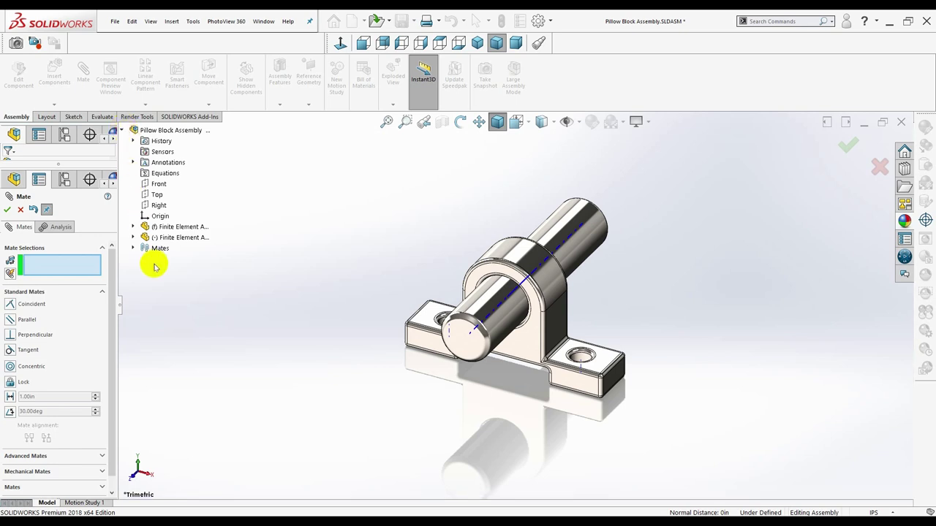
{"action": "left_click", "coordinate": [133, 238]}
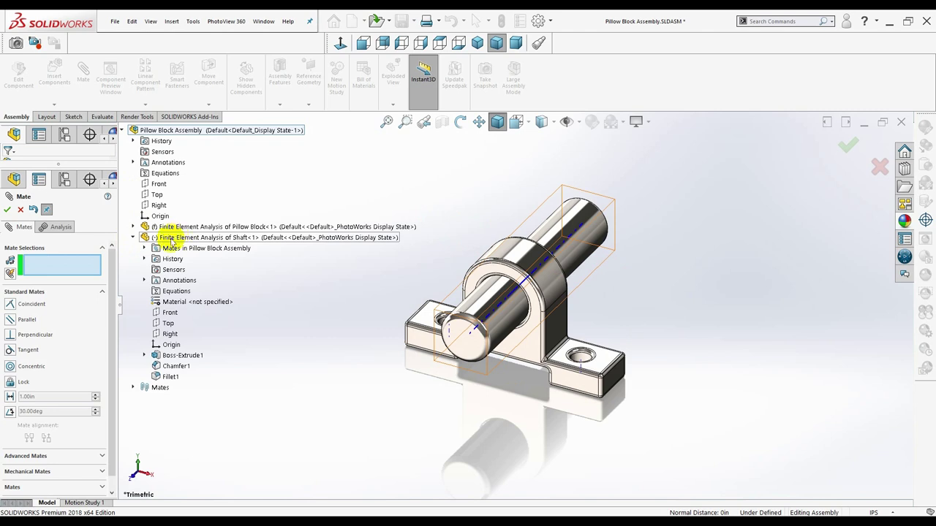
{"action": "left_click", "coordinate": [168, 313]}
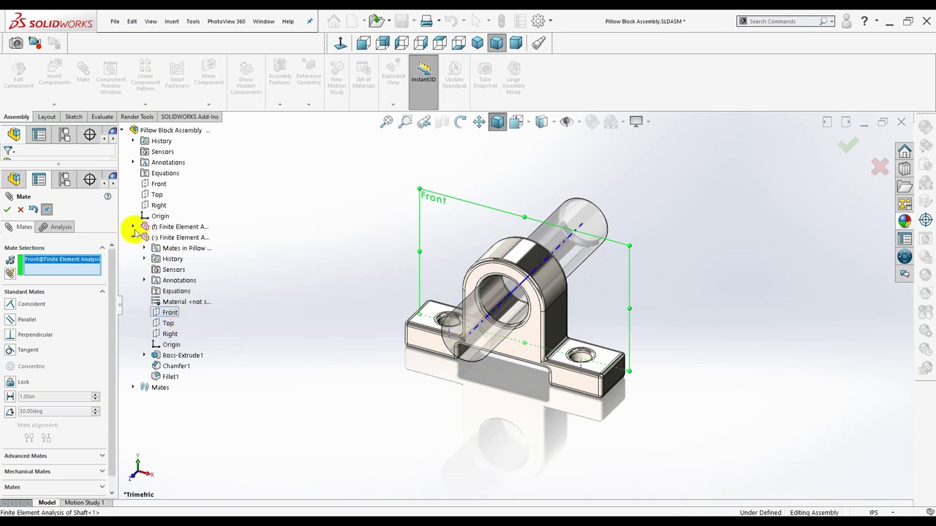
{"action": "left_click", "coordinate": [133, 227]}
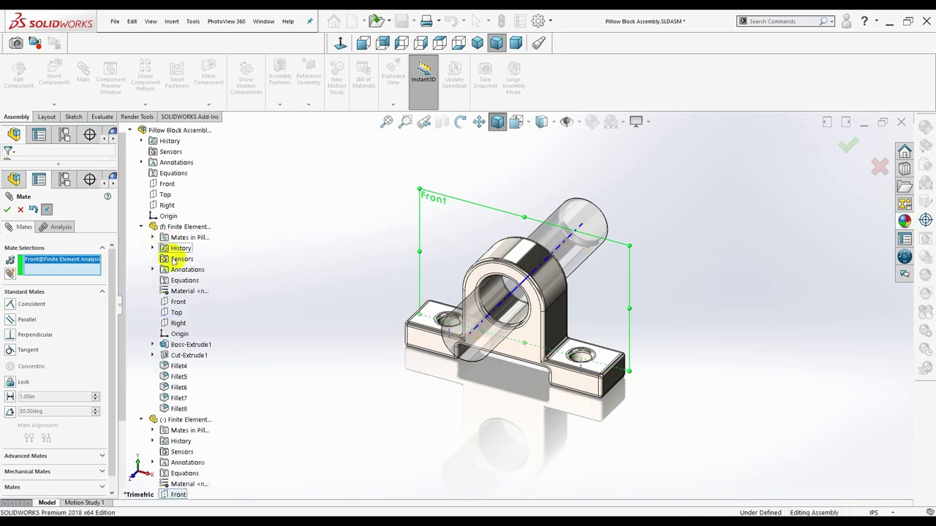
{"action": "left_click", "coordinate": [170, 302]}
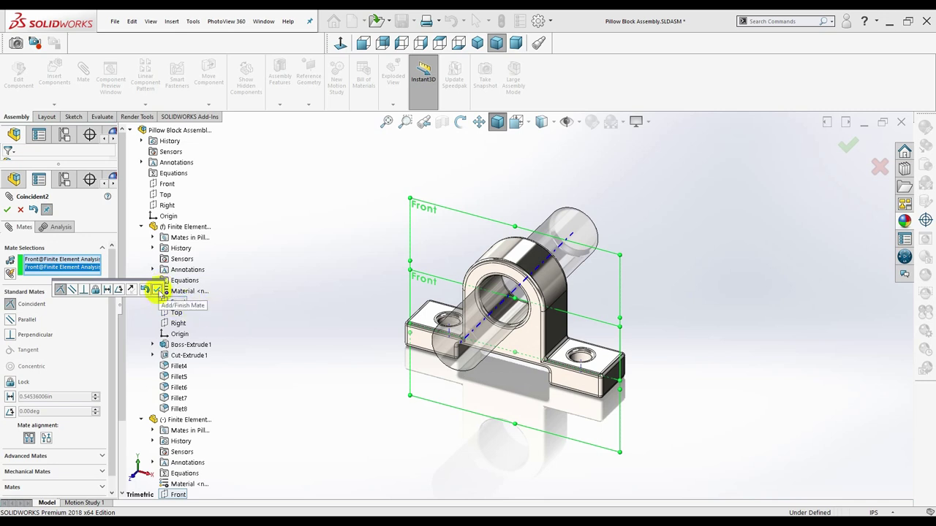
{"action": "left_click", "coordinate": [158, 290]}
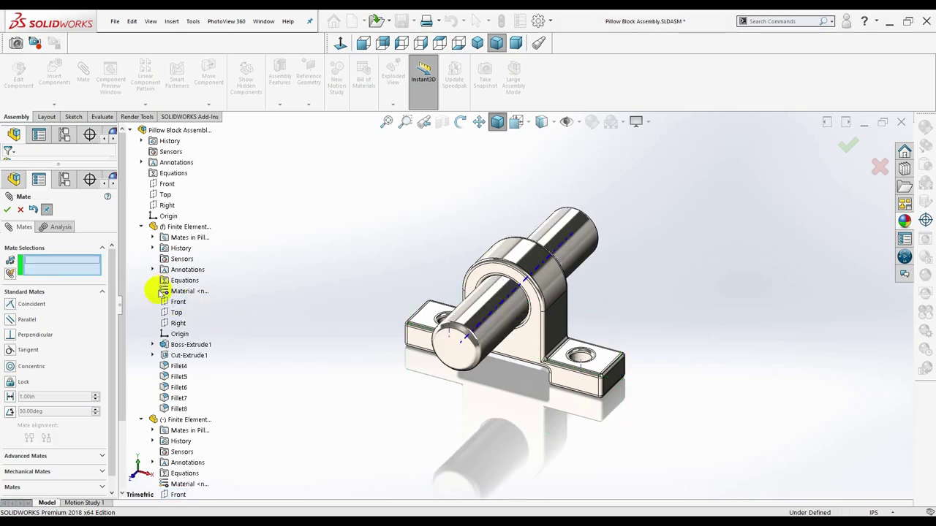
{"action": "left_click", "coordinate": [20, 210]}
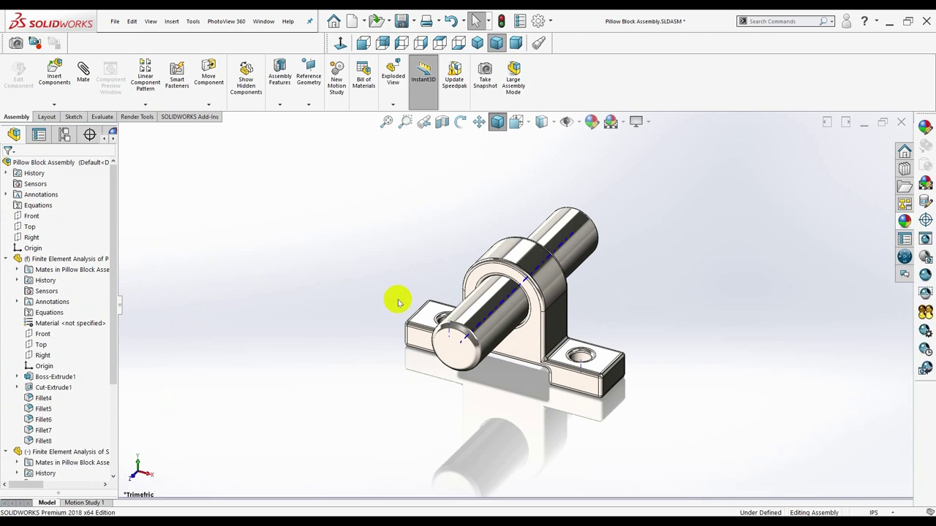
- Display the assembly in Isometric view with the Shaded style, no edge lines
{"action": "left_click", "coordinate": [477, 43]}
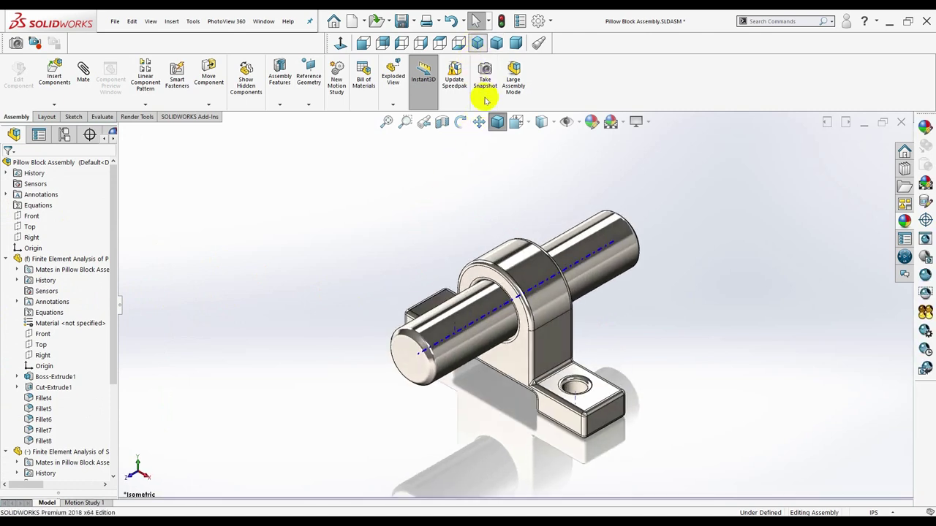
{"action": "left_click", "coordinate": [549, 126]}
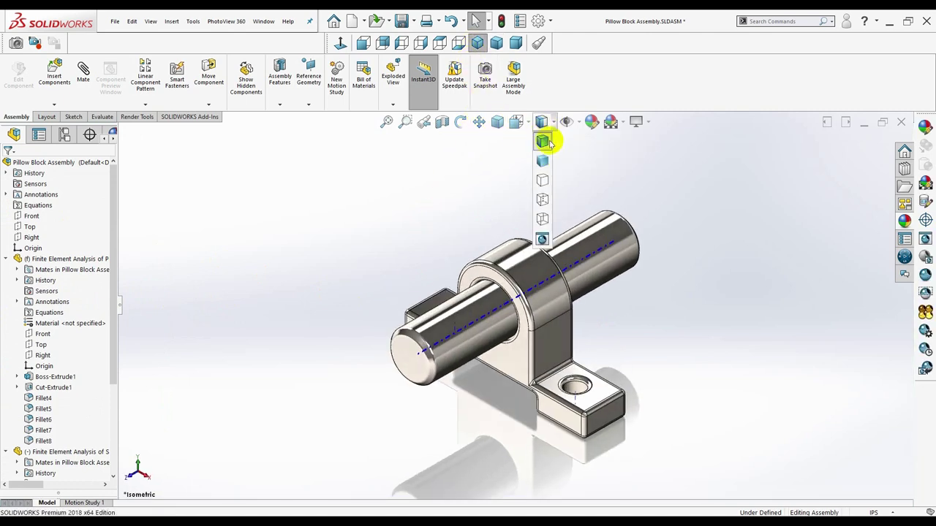
{"action": "left_click", "coordinate": [547, 161]}
{"action": "mouse_move", "coordinate": [518, 167]}
{"action": "middle_mouse_down"}
{"action": "mouse_move", "coordinate": [539, 188]}
{"action": "mouse_move", "coordinate": [539, 203]}
{"action": "mouse_move", "coordinate": [528, 187]}
{"action": "middle_mouse_up"}
{"action": "key", "text": "Escape"}
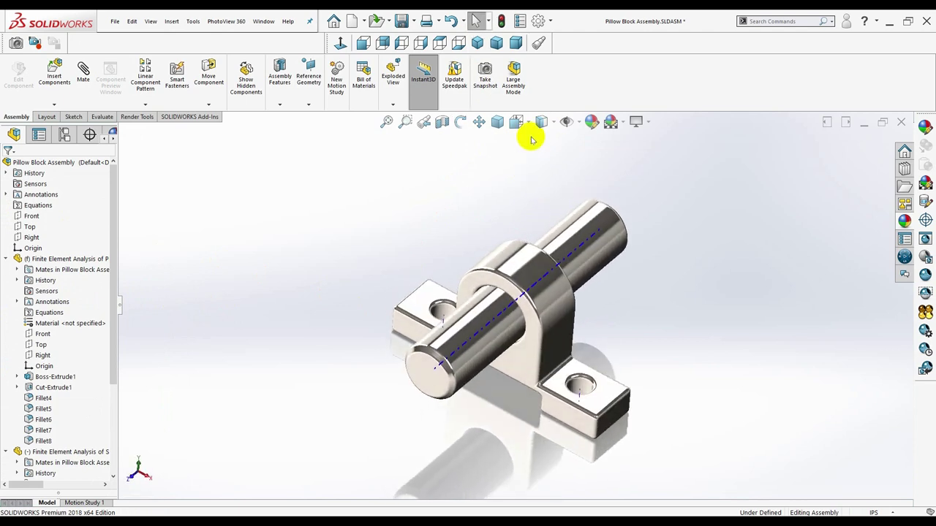
{"action": "left_click", "coordinate": [477, 43]}
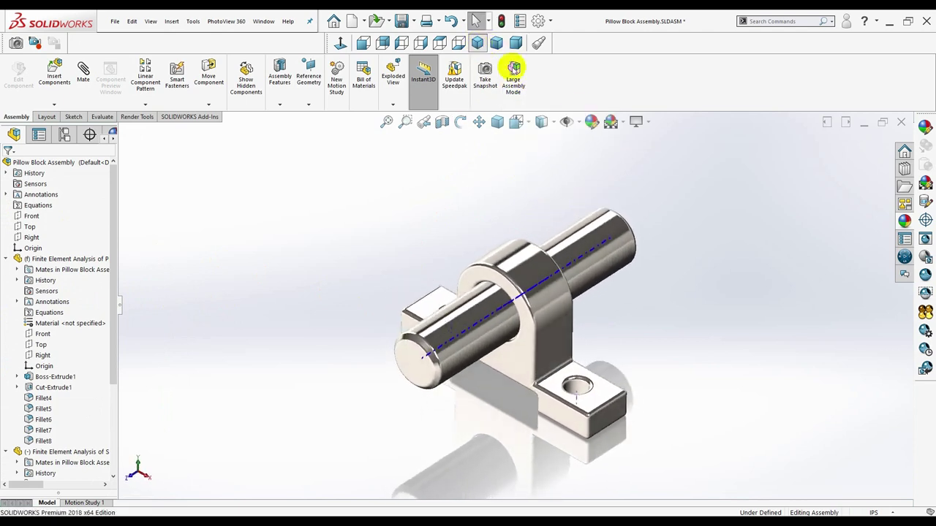
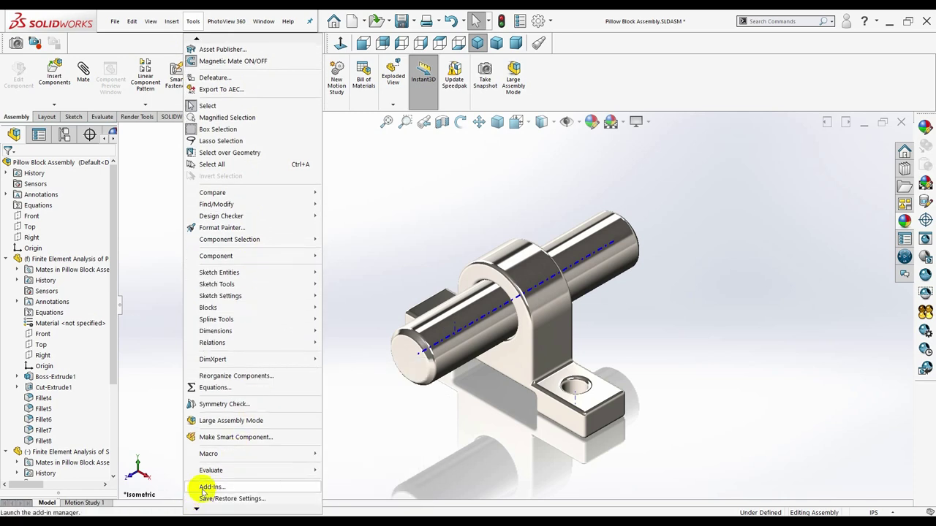
- Enable the SOLIDWORKS Simulation add-in in the Add-Ins list
{"action": "left_click", "coordinate": [212, 487]}
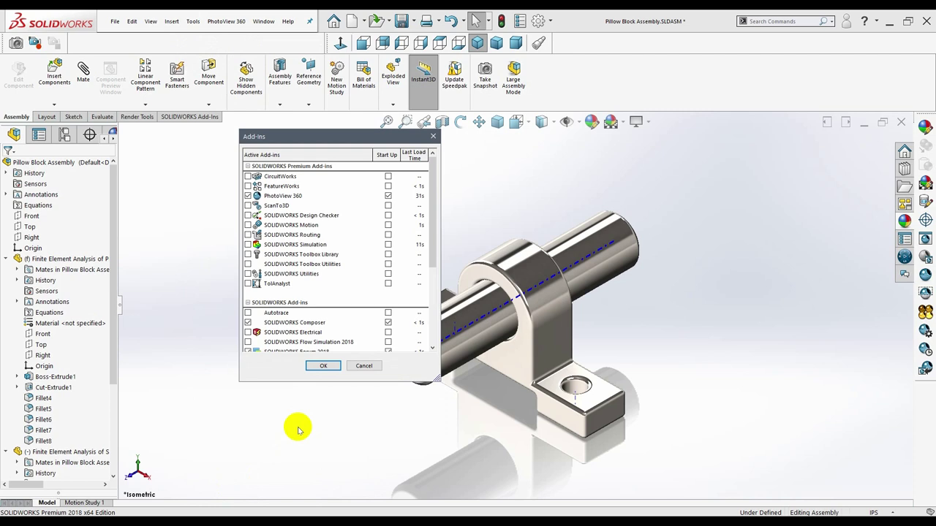
{"action": "left_click", "coordinate": [248, 244]}
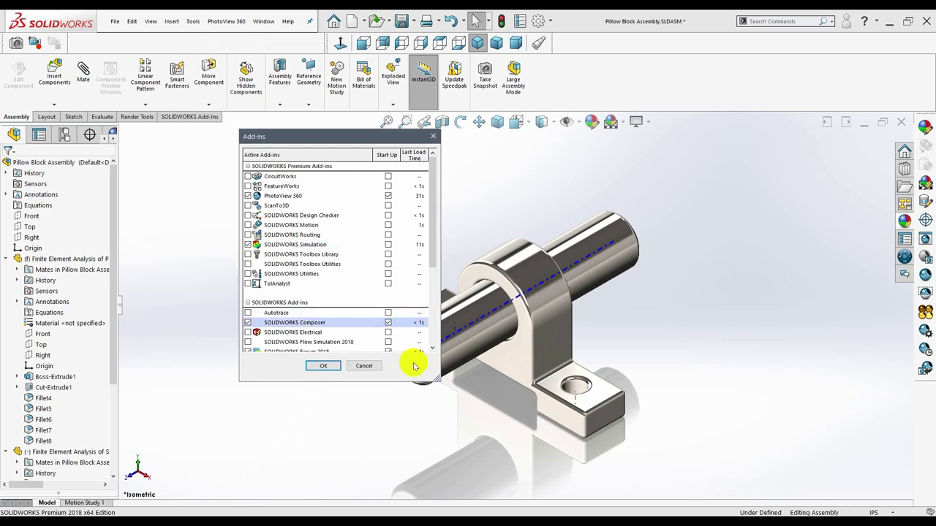
{"action": "left_click", "coordinate": [323, 365]}
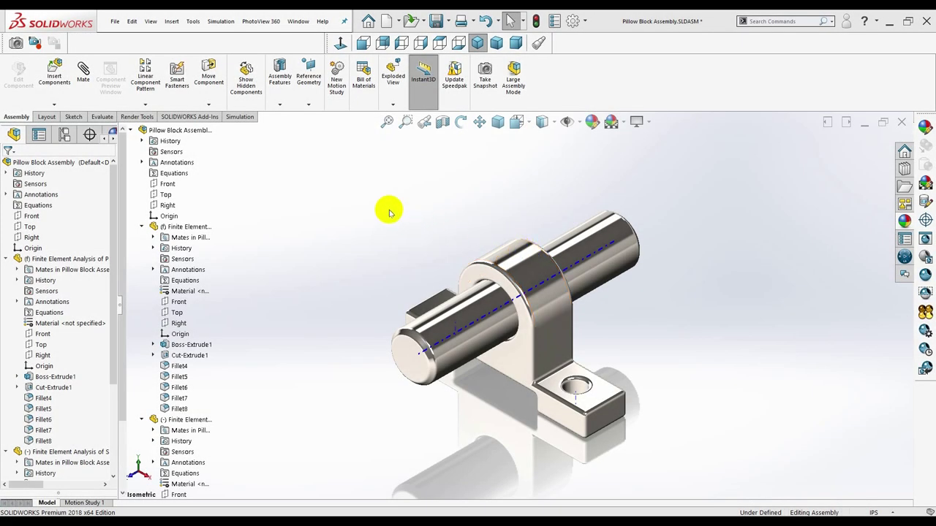
- Create a new Static study named Static 1 from the Simulation tab
{"action": "left_click", "coordinate": [233, 117]}
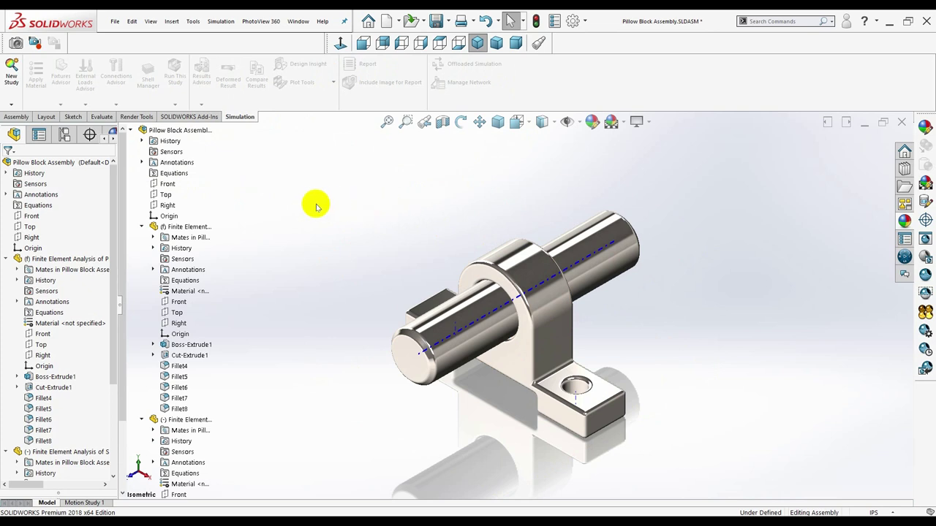
{"action": "left_click", "coordinate": [11, 105]}
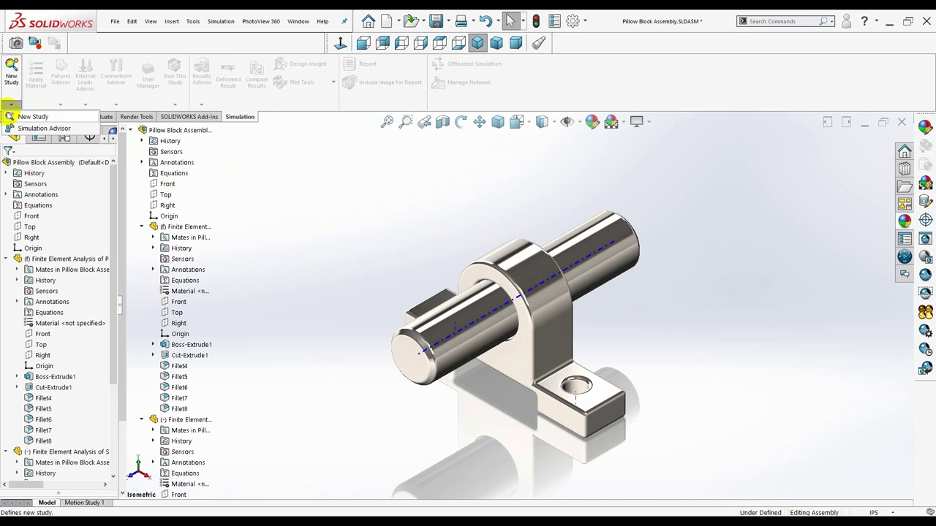
{"action": "left_click", "coordinate": [9, 116]}
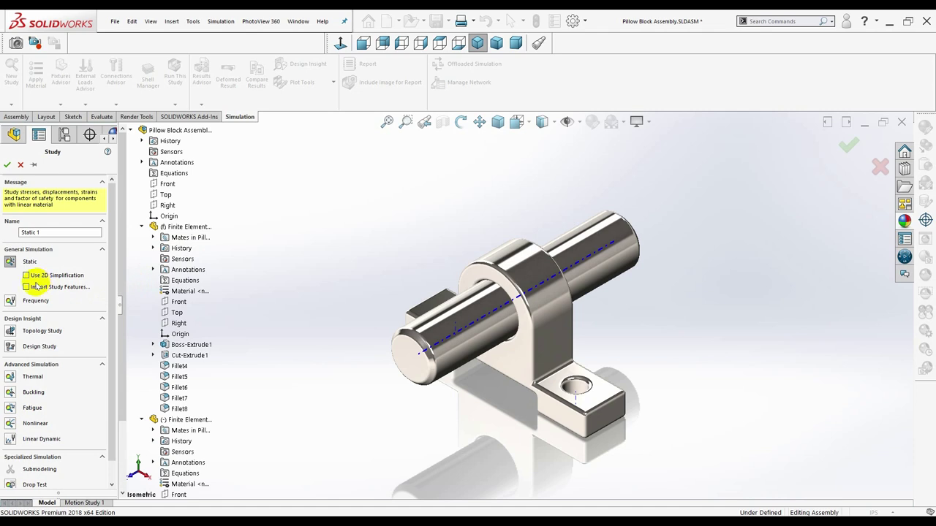
{"action": "left_click", "coordinate": [6, 164]}
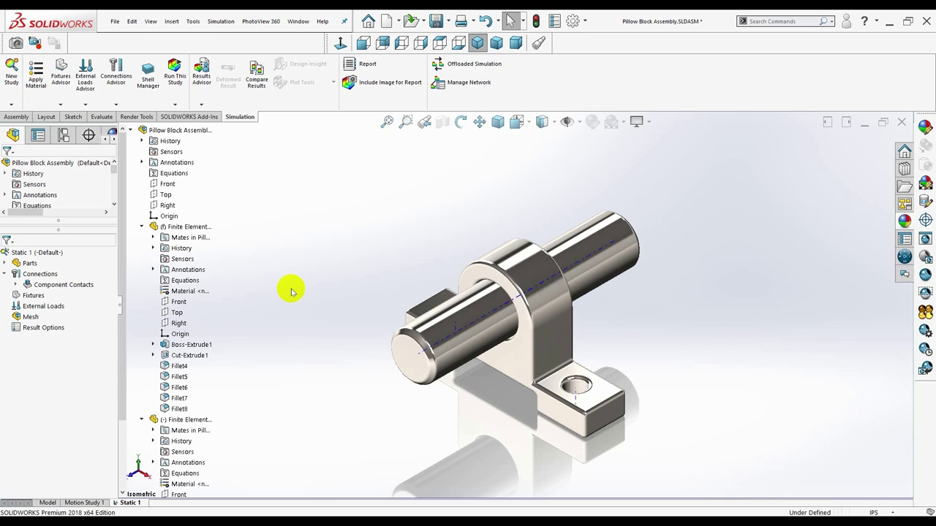
{"action": "mouse_move", "coordinate": [33, 296]}
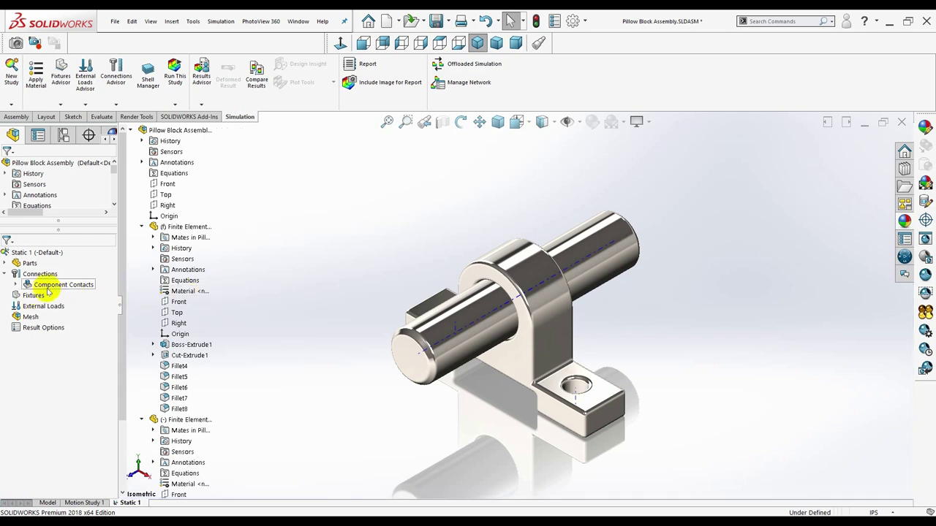
- Apply Cast Alloy Steel to the pillow block part through Apply/Edit Material
{"action": "left_click", "coordinate": [6, 272]}
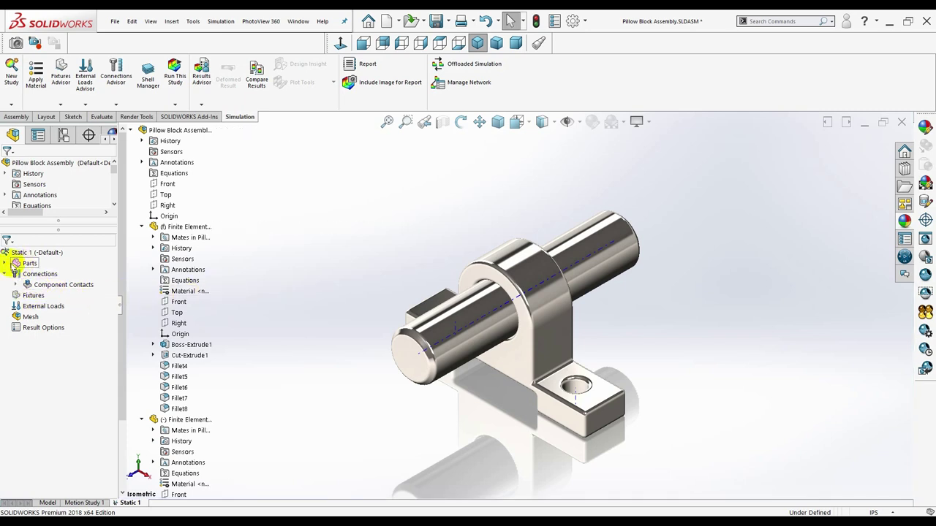
{"action": "left_click", "coordinate": [5, 263]}
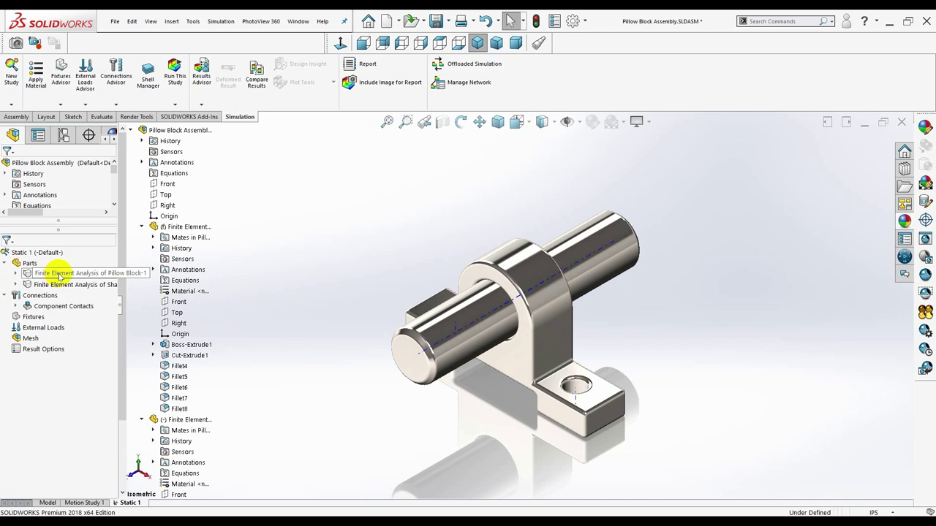
{"action": "left_click", "coordinate": [60, 275]}
{"action": "right_click", "coordinate": [60, 276]}
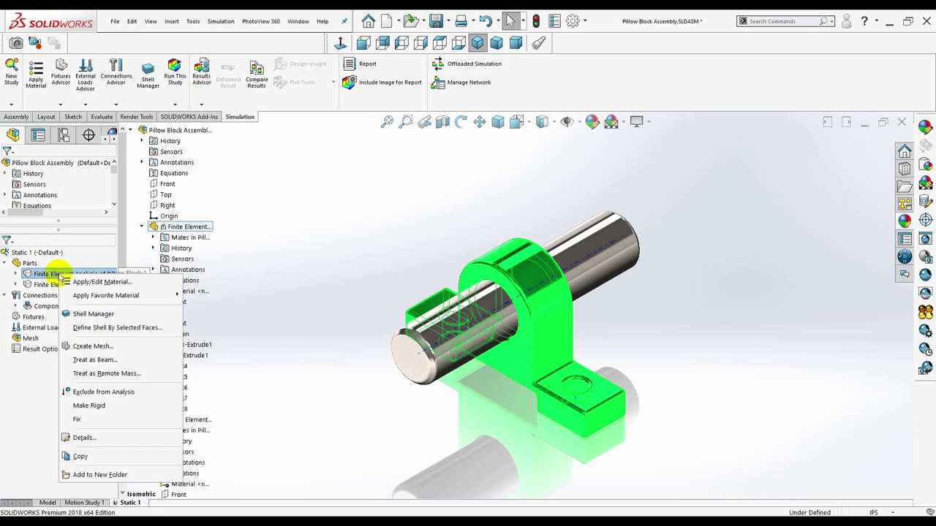
{"action": "left_click", "coordinate": [102, 281]}
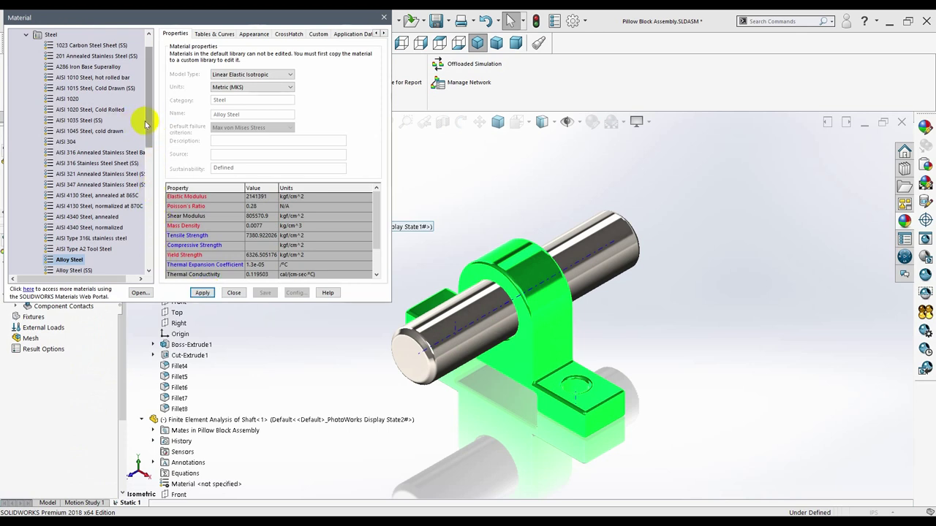
{"action": "left_click_drag", "start_coordinate": [146, 121], "coordinate": [147, 173]}
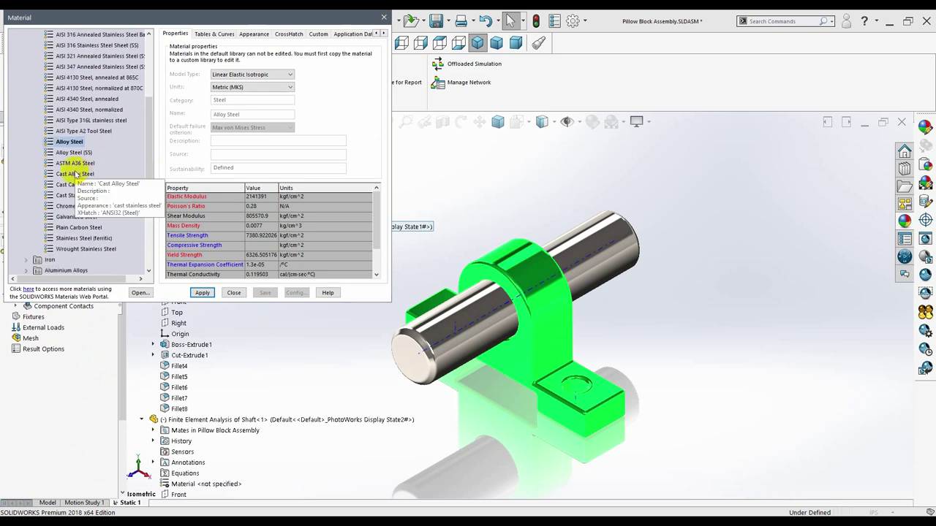
{"action": "left_click", "coordinate": [73, 173]}
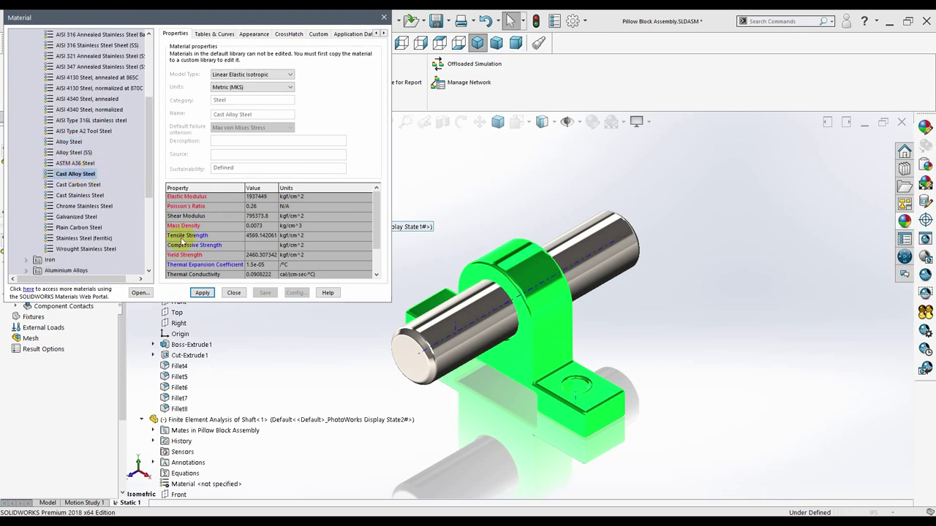
{"action": "left_click", "coordinate": [199, 293]}
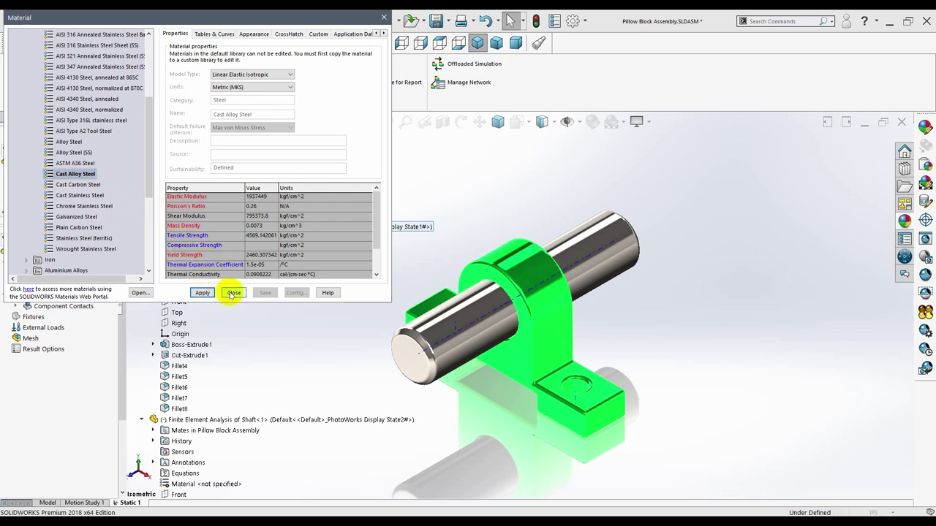
{"action": "left_click", "coordinate": [224, 293]}
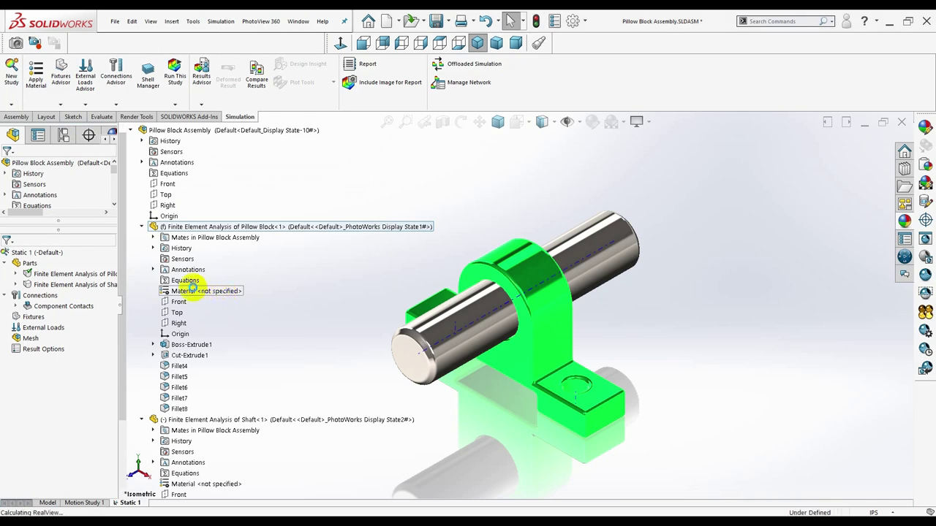
- Apply Alloy Steel to the shaft part and close the Material dialog
{"action": "right_click", "coordinate": [76, 285]}
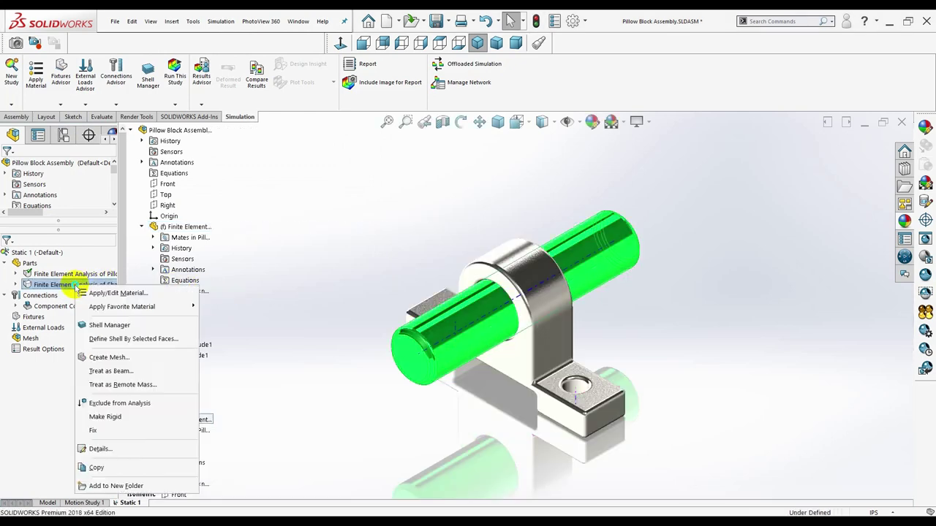
{"action": "left_click", "coordinate": [79, 289]}
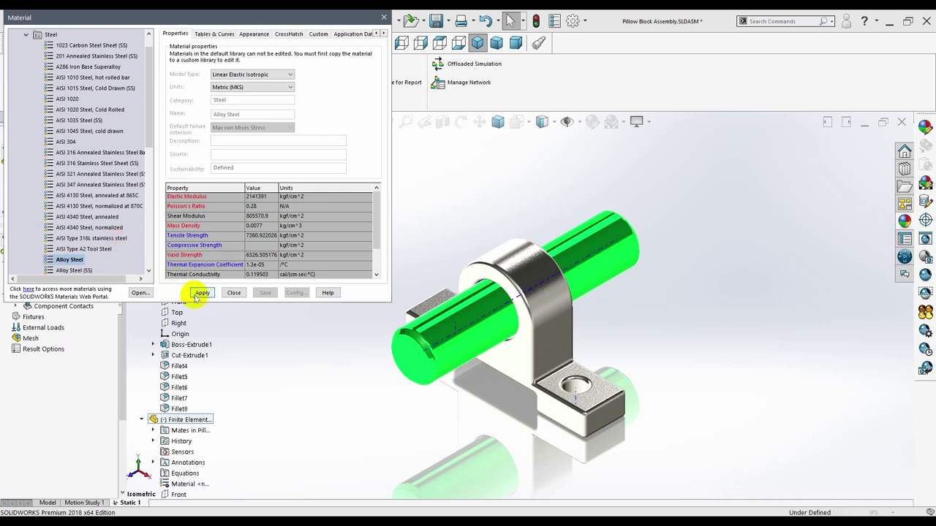
{"action": "left_click", "coordinate": [202, 292]}
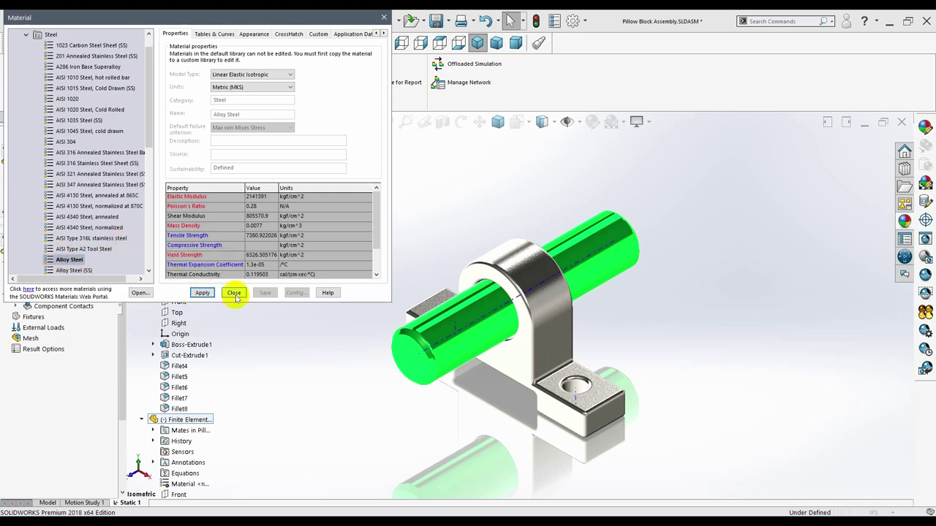
{"action": "left_click", "coordinate": [235, 293]}
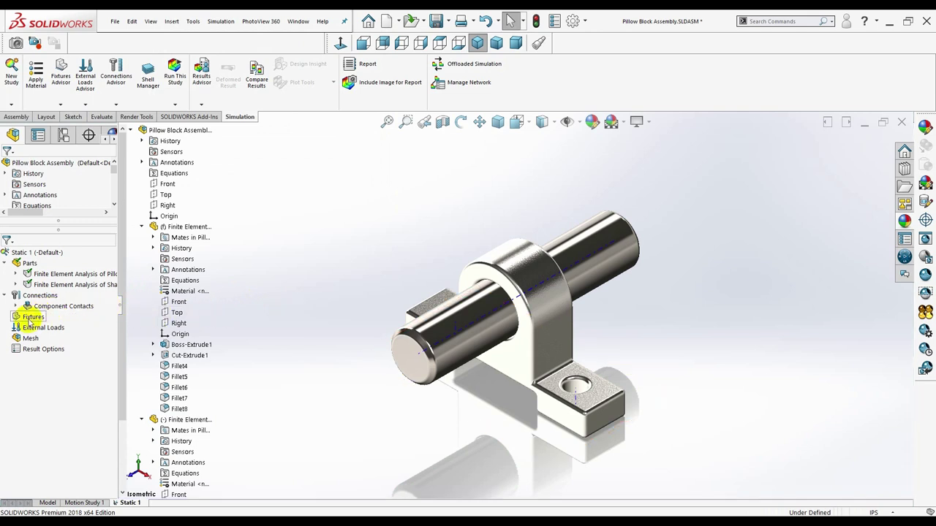
- Add a Fixed Geometry fixture on the pillow block's two base foot faces
{"action": "right_click", "coordinate": [30, 322]}
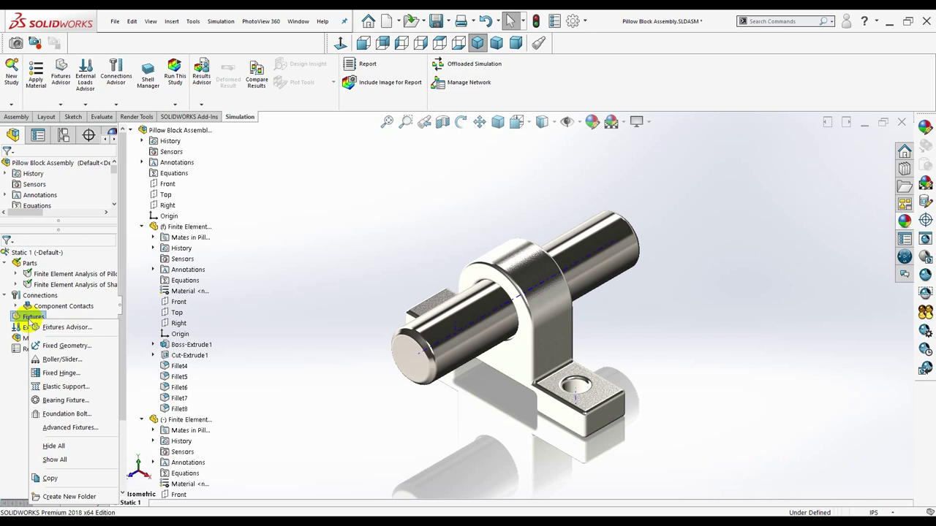
{"action": "left_click", "coordinate": [38, 345]}
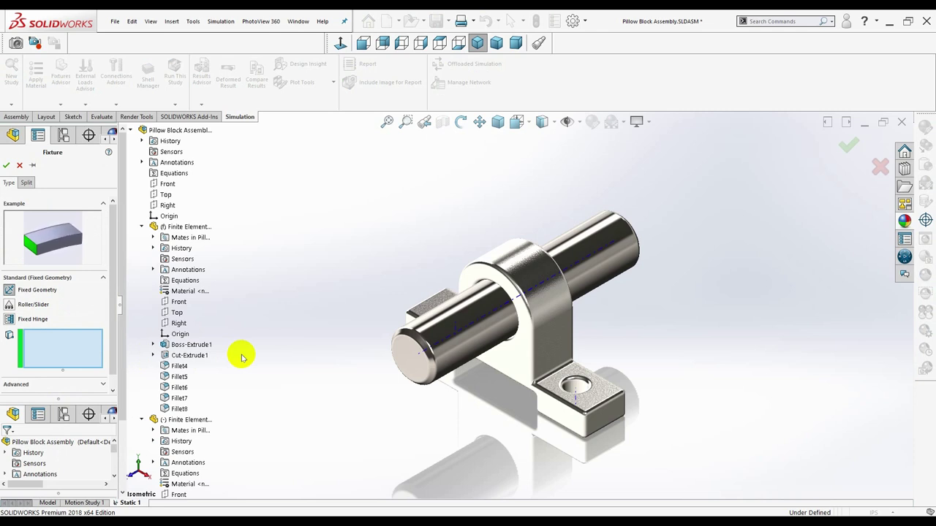
{"action": "middle_click_drag", "start_coordinate": [495, 438], "coordinate": [533, 271]}
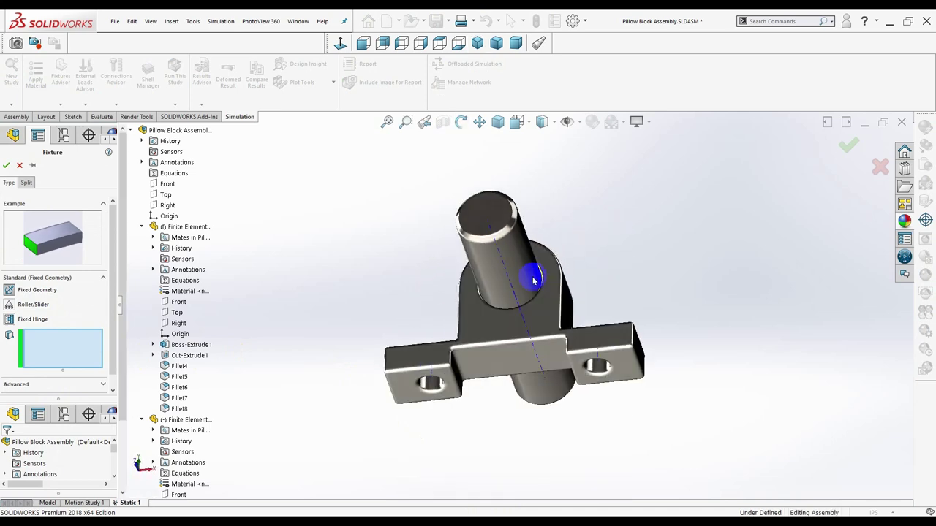
{"action": "left_click", "coordinate": [401, 388]}
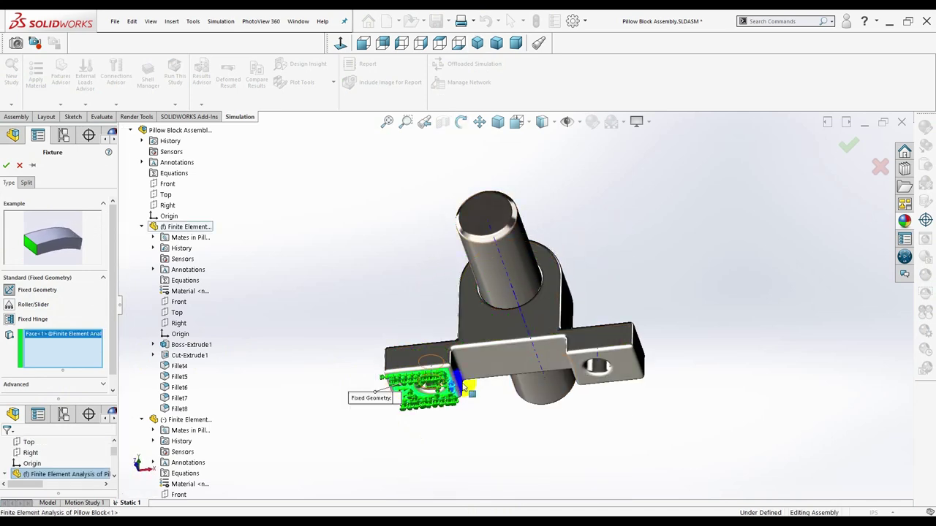
{"action": "left_click", "coordinate": [584, 365]}
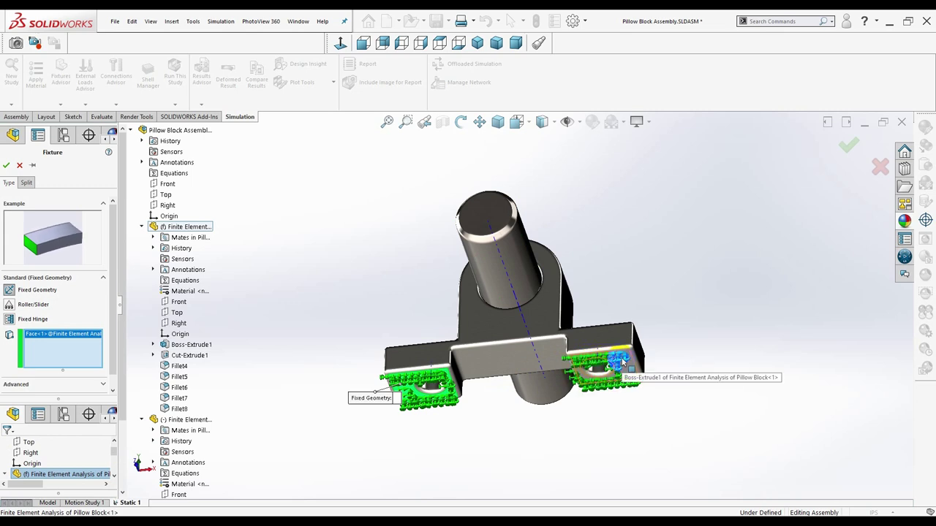
{"action": "left_click", "coordinate": [623, 365]}
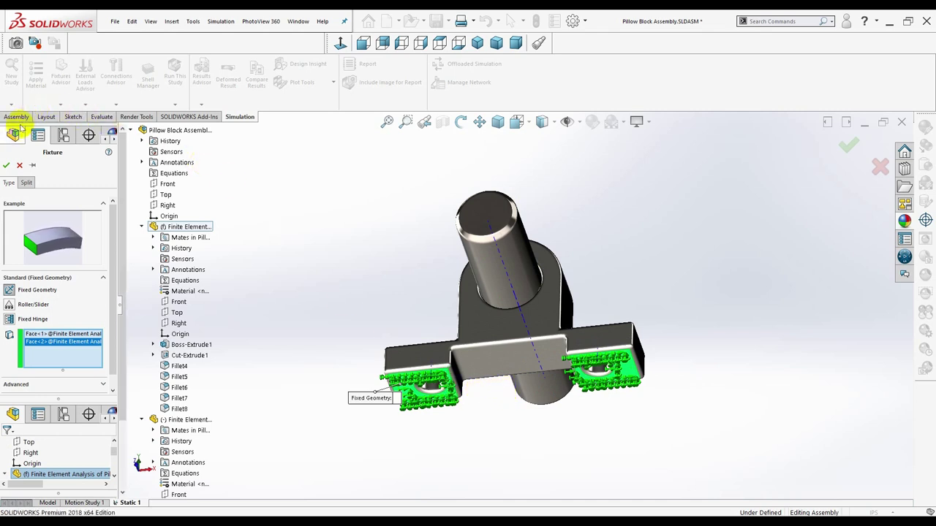
{"action": "left_click", "coordinate": [6, 164]}
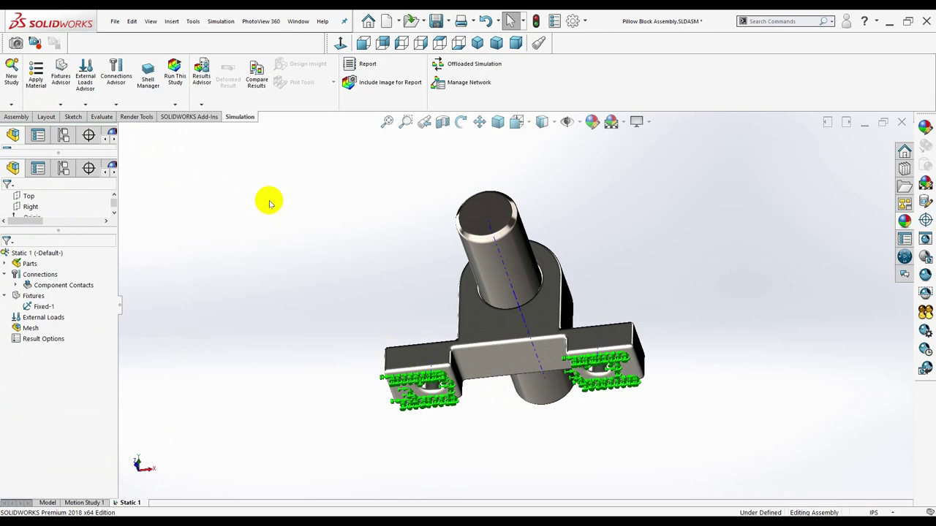
- Start a force load on the shaft's cylindrical face using the Selected direction option
{"action": "right_click", "coordinate": [15, 317]}
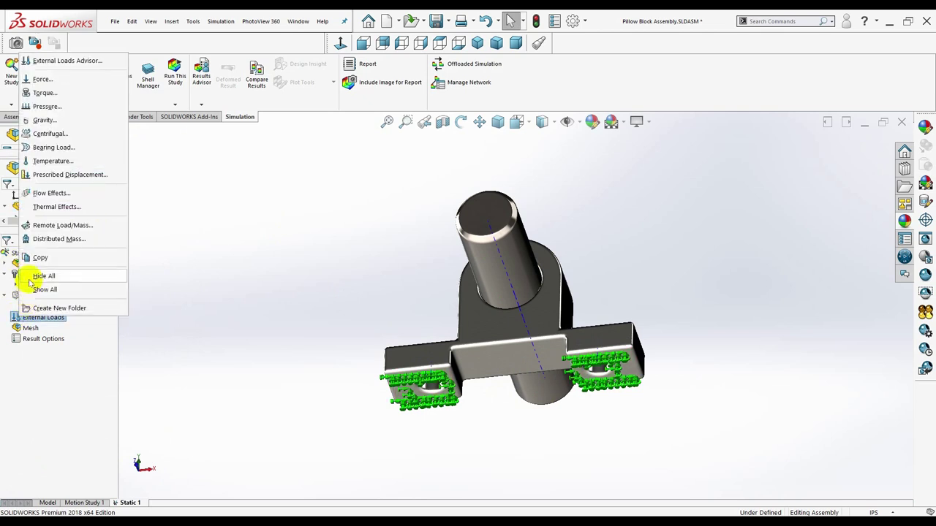
{"action": "left_click", "coordinate": [170, 156]}
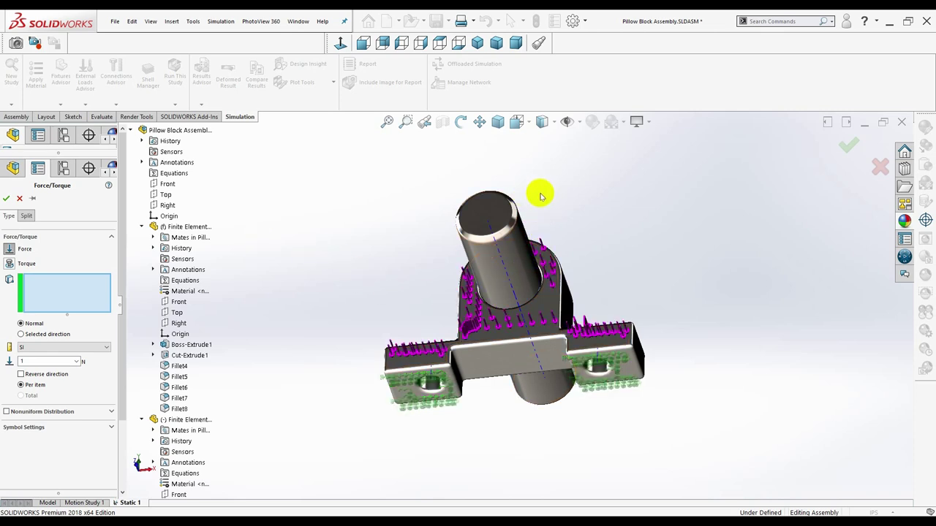
{"action": "mouse_move", "coordinate": [539, 194]}
{"action": "middle_mouse_down"}
{"action": "mouse_move", "coordinate": [542, 214]}
{"action": "mouse_move", "coordinate": [502, 303]}
{"action": "mouse_move", "coordinate": [529, 334]}
{"action": "middle_mouse_up"}
{"action": "left_click", "coordinate": [502, 297]}
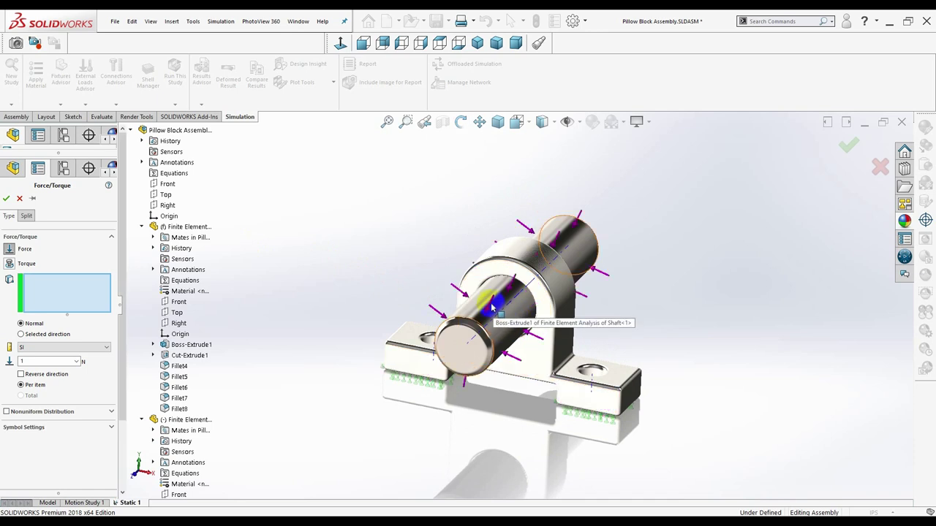
{"action": "left_click", "coordinate": [464, 299]}
{"action": "left_click", "coordinate": [541, 260]}
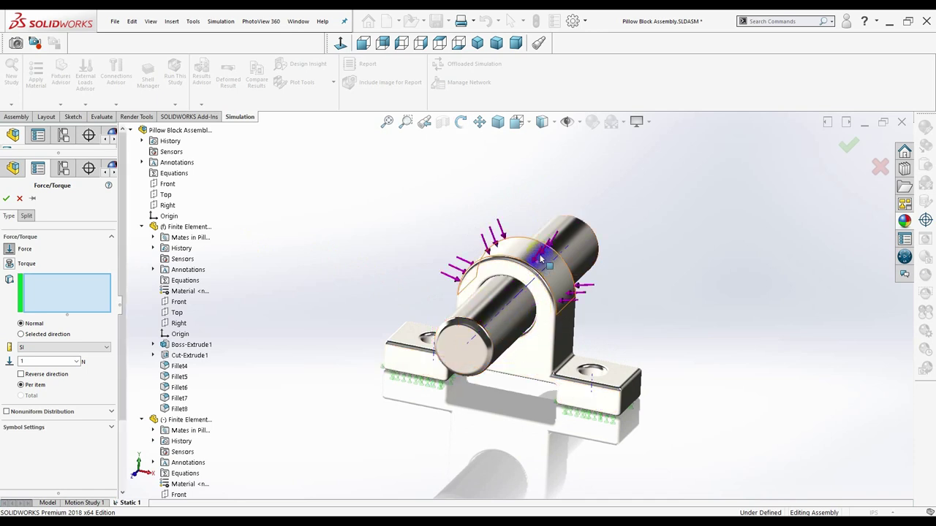
{"action": "left_click", "coordinate": [578, 241]}
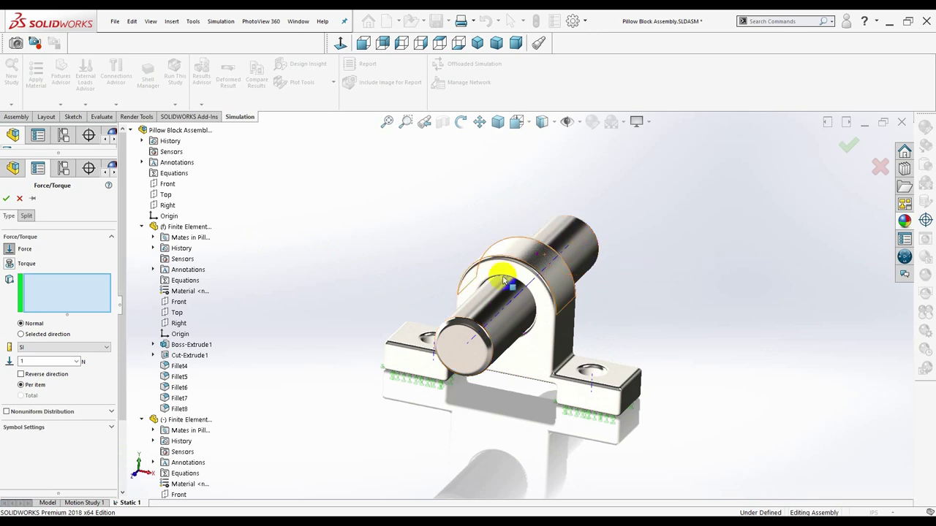
{"action": "left_click", "coordinate": [480, 301]}
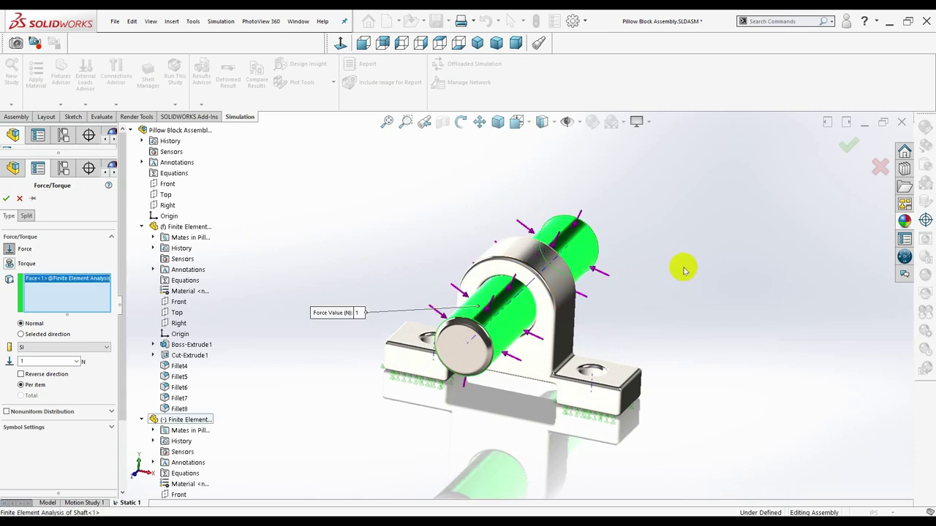
{"action": "left_click", "coordinate": [22, 335]}
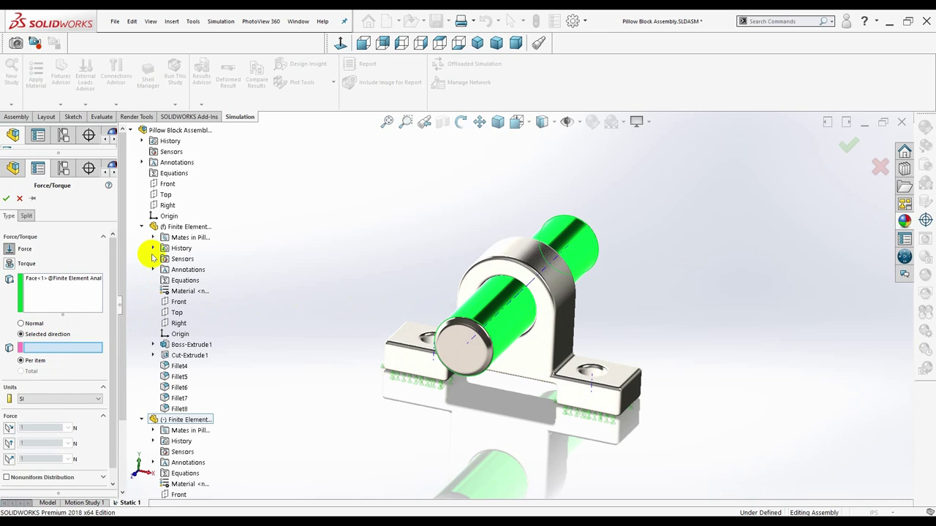
- Set the shaft force to -20000 N normal to the Top plane, pointing down
{"action": "left_click", "coordinate": [165, 196]}
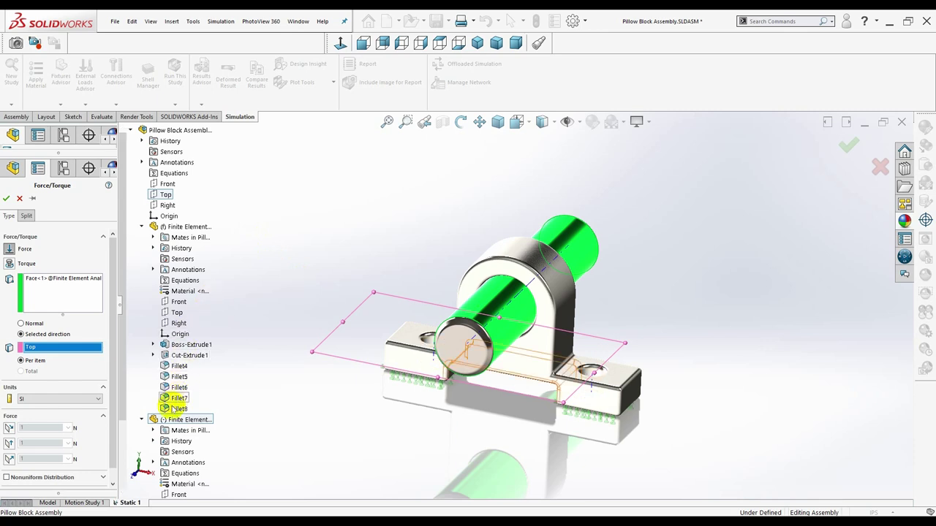
{"action": "scroll", "coordinate": [67, 366], "scroll_direction": "down", "scroll_amount": 1}
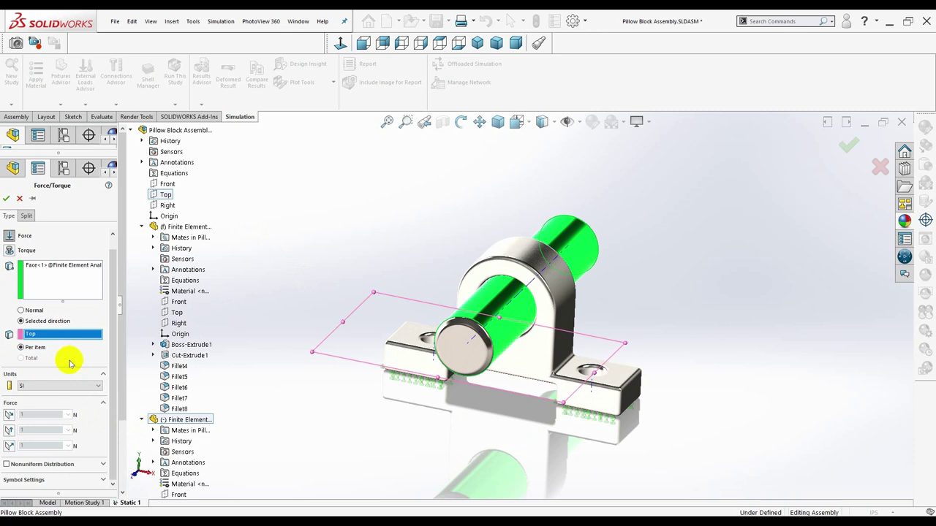
{"action": "left_click", "coordinate": [12, 447]}
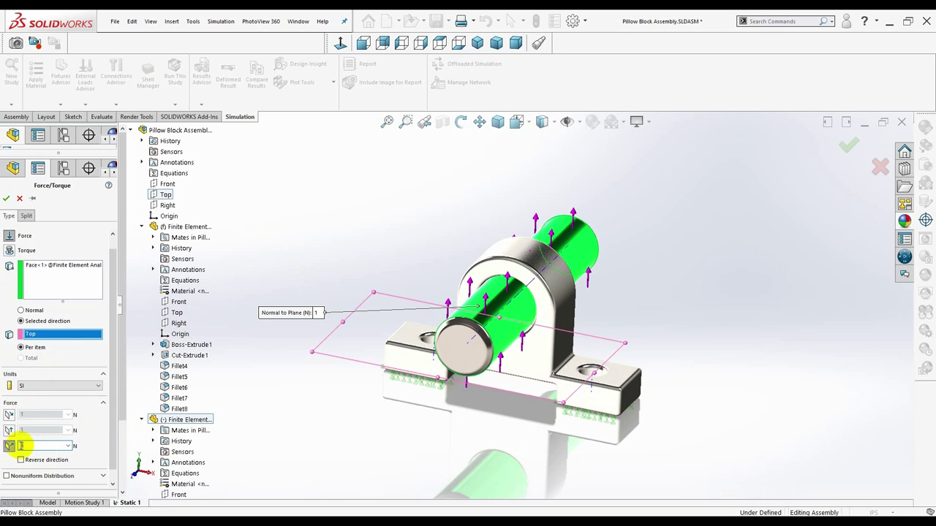
{"action": "type", "text": "200"}
{"action": "type", "text": "00"}
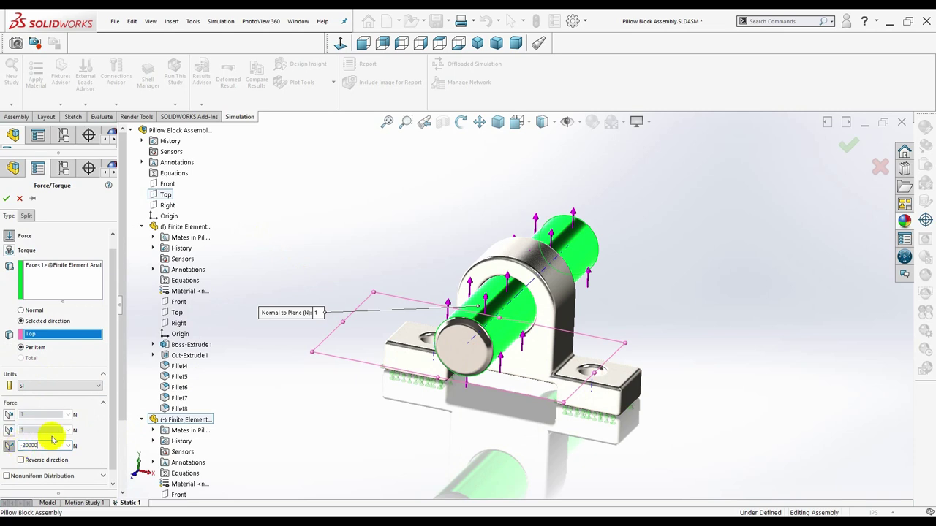
{"action": "type", "text": "-"}
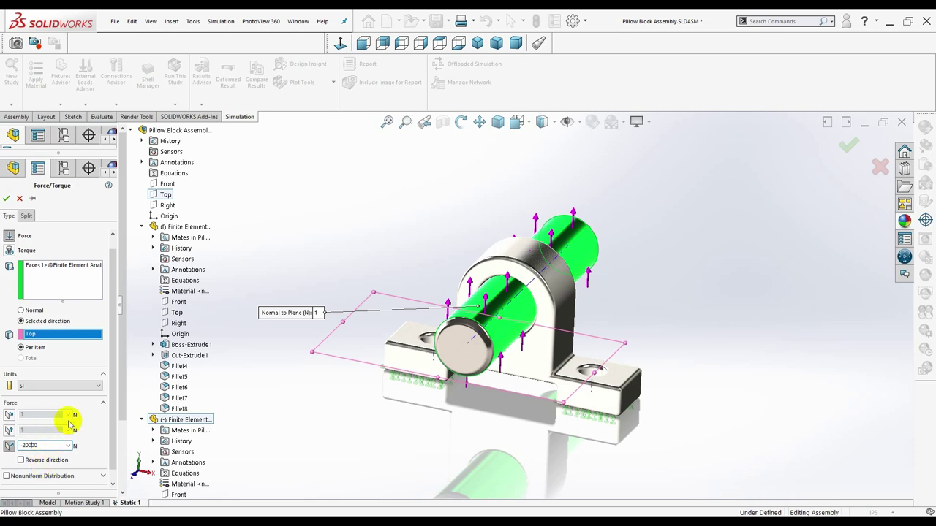
{"action": "left_click", "coordinate": [6, 198]}
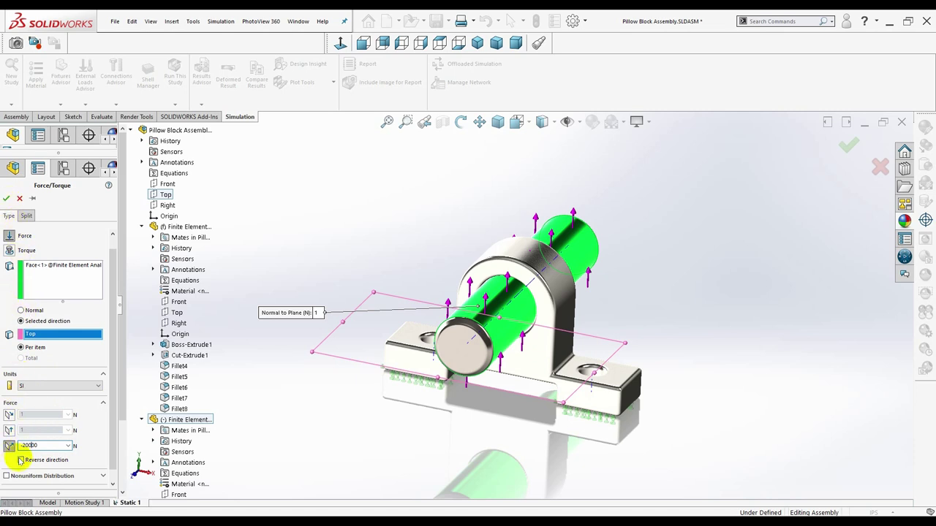
{"action": "left_click", "coordinate": [20, 460]}
{"action": "left_click", "coordinate": [20, 460]}
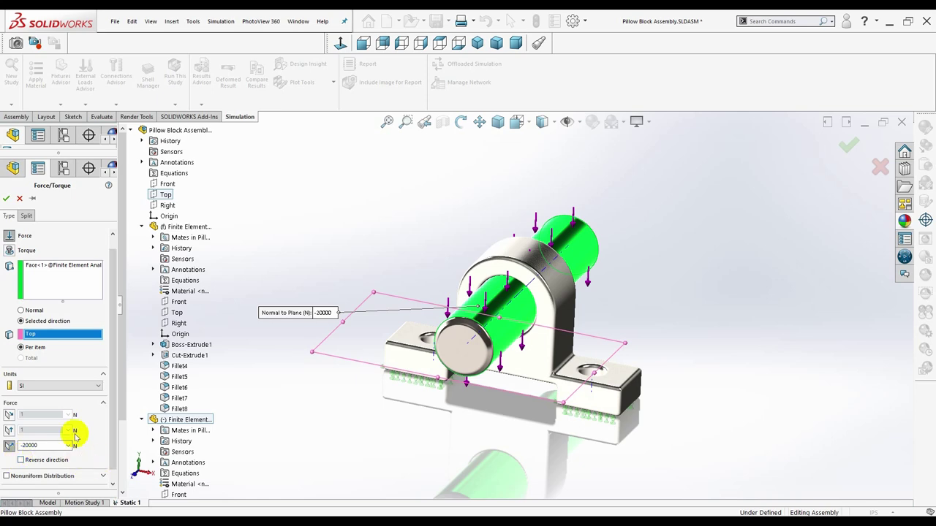
{"action": "left_click", "coordinate": [6, 198]}
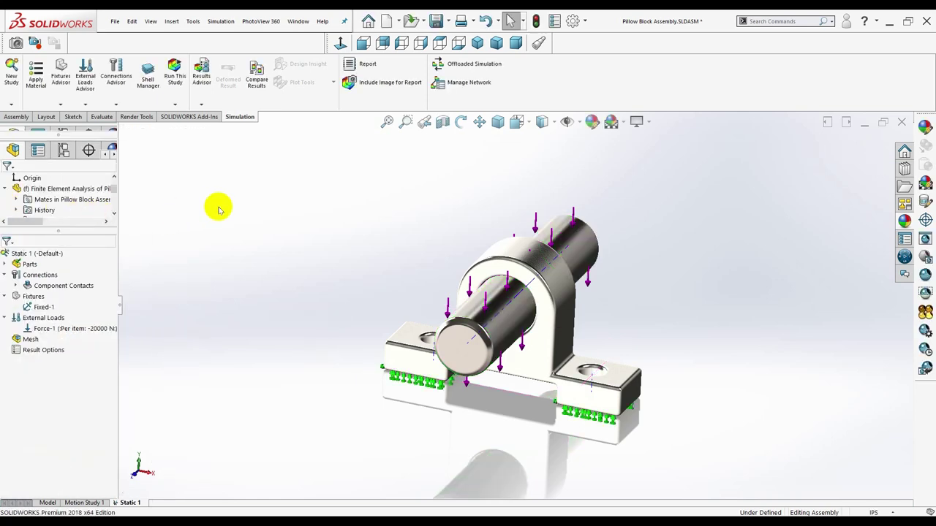
- Start Create Mesh and switch the mesh parameters to millimetre units
{"action": "mouse_move", "coordinate": [218, 210]}
{"action": "middle_mouse_down"}
{"action": "mouse_move", "coordinate": [214, 202]}
{"action": "mouse_move", "coordinate": [212, 214]}
{"action": "middle_mouse_up"}
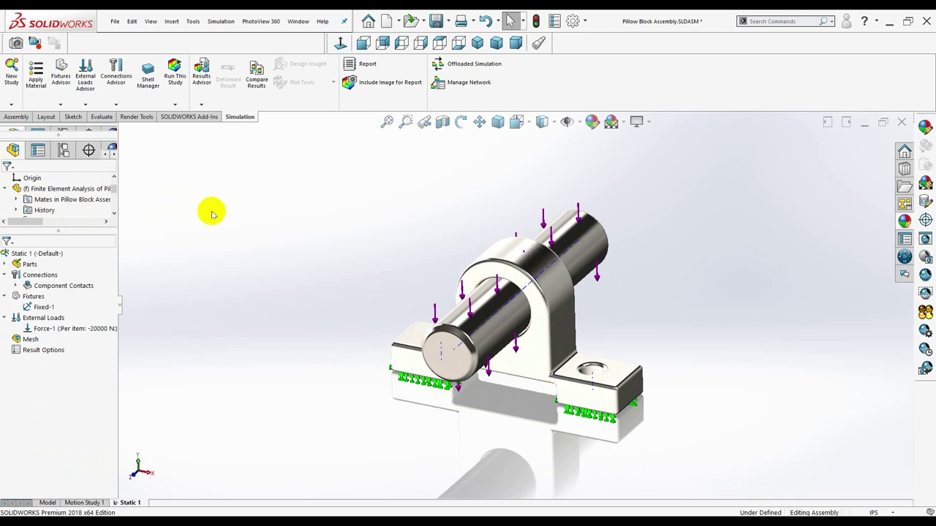
{"action": "right_click", "coordinate": [27, 340]}
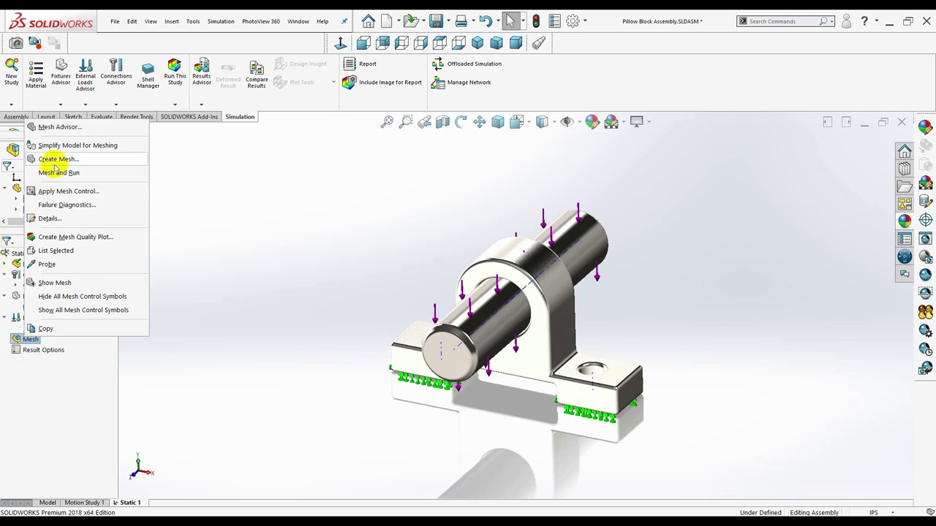
{"action": "left_click", "coordinate": [264, 241]}
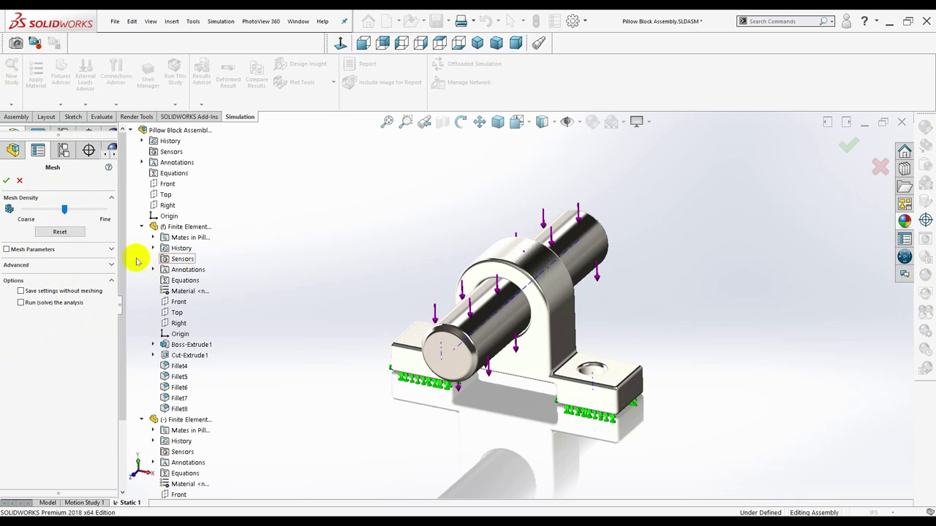
{"action": "left_click", "coordinate": [111, 250]}
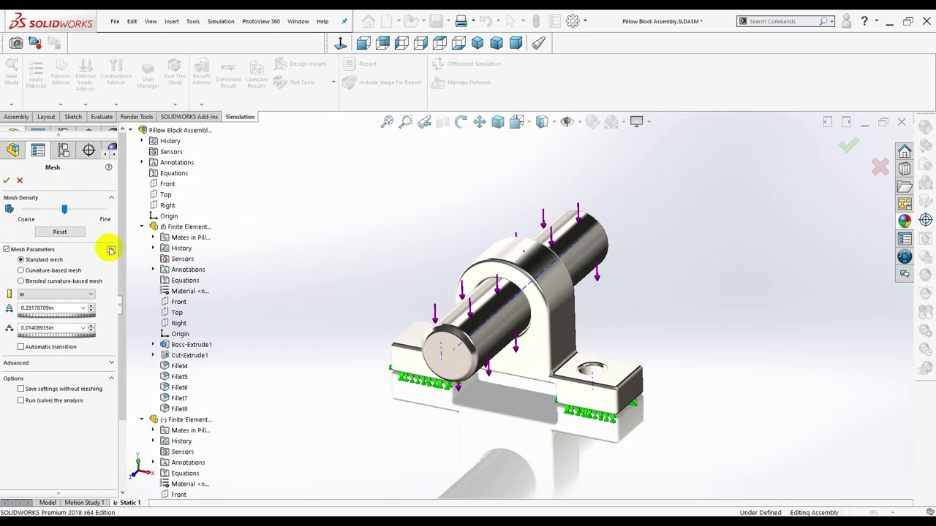
{"action": "left_click", "coordinate": [79, 295]}
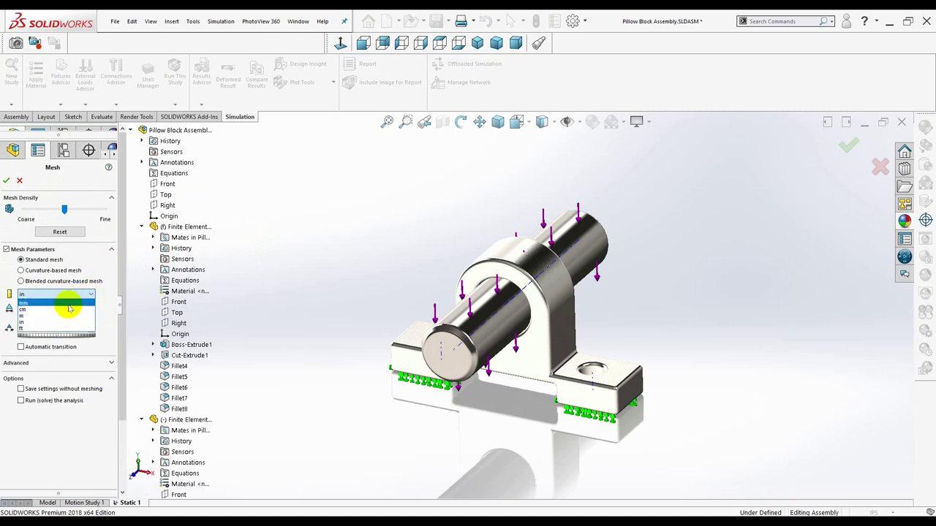
{"action": "left_click", "coordinate": [70, 304]}
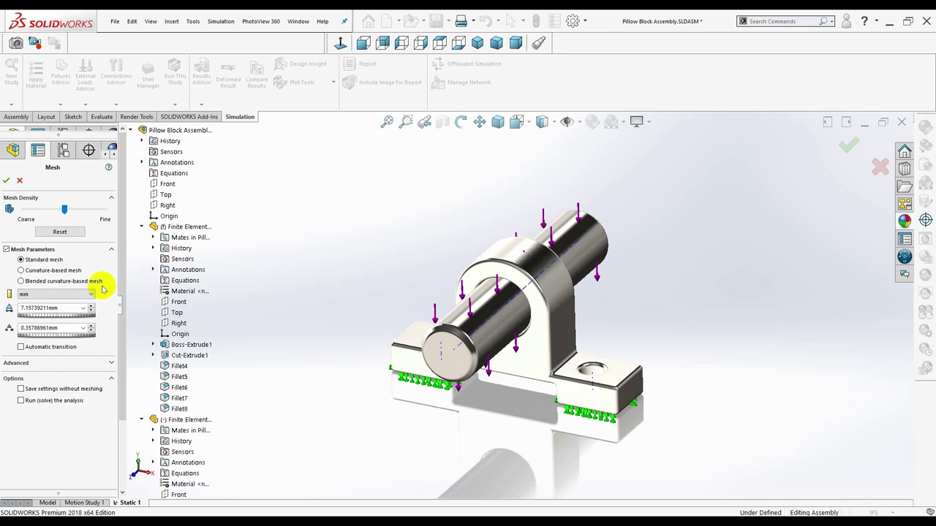
{"action": "left_click", "coordinate": [111, 362]}
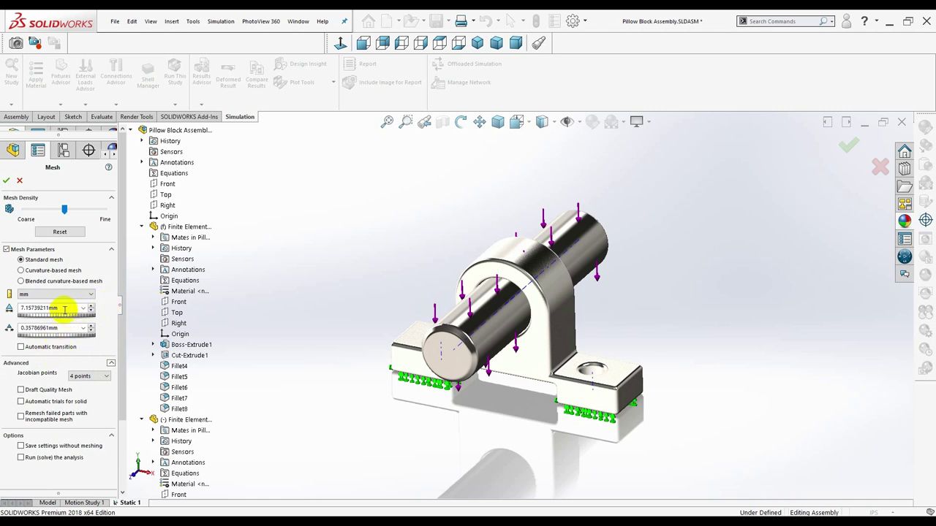
- Set element size 5 mm and tolerance 0.25 mm, then generate the mesh
{"action": "left_click_drag", "start_coordinate": [67, 309], "coordinate": [2, 311]}
{"action": "type", "text": "5"}
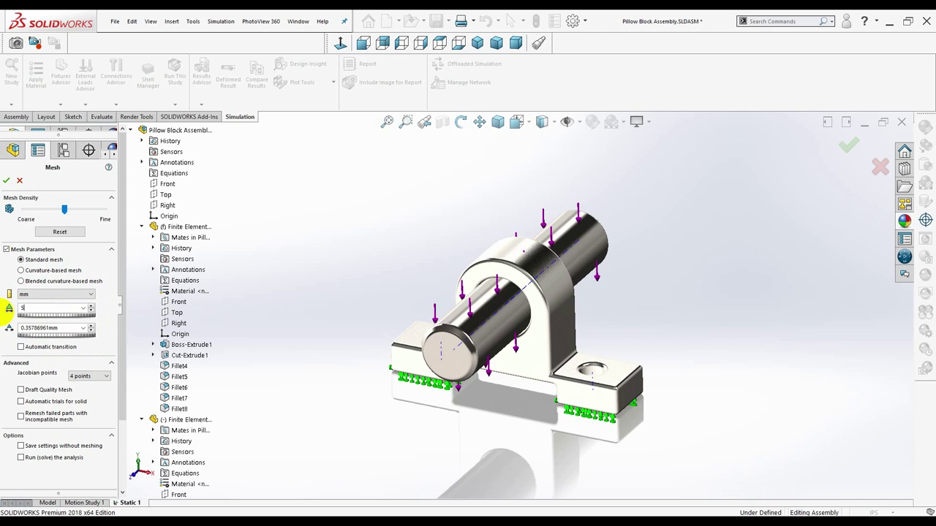
{"action": "left_click", "coordinate": [73, 327]}
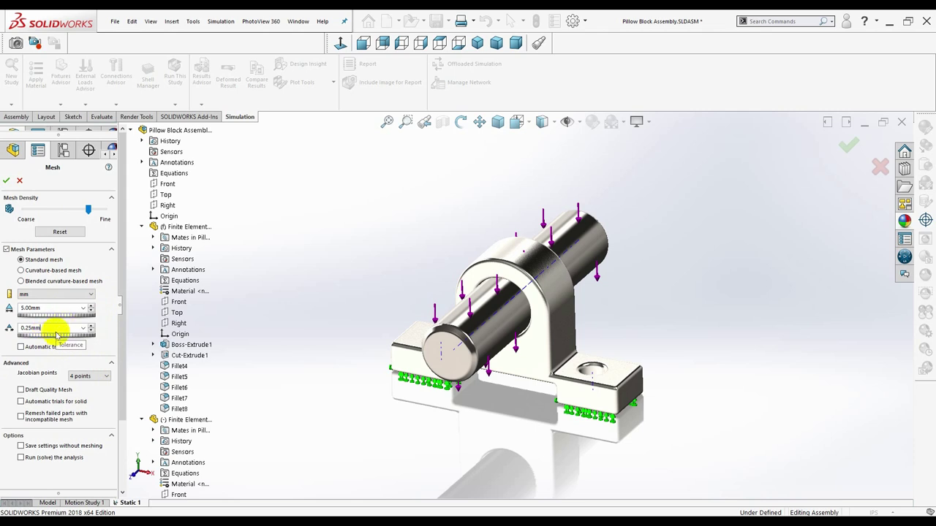
{"action": "left_click_drag", "start_coordinate": [49, 328], "coordinate": [9, 329]}
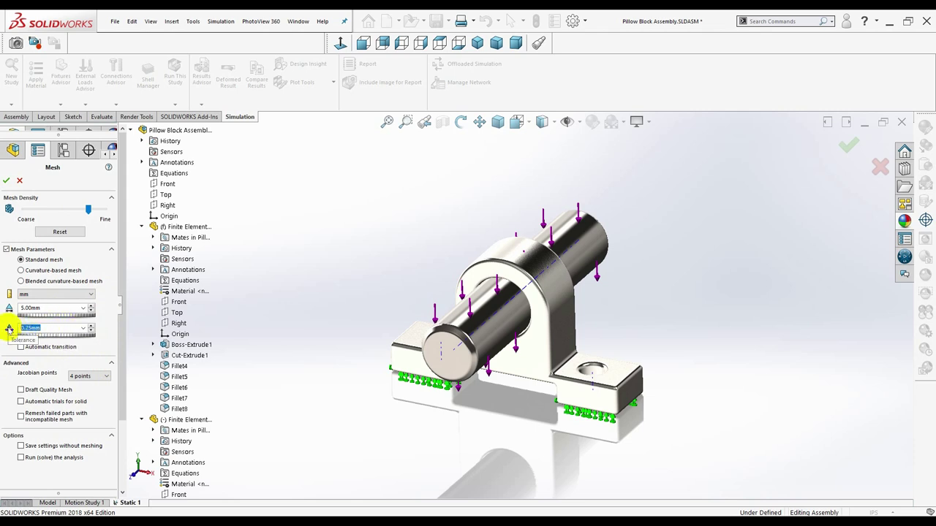
{"action": "key", "text": "BackSpace"}
{"action": "type", "text": ".25"}
{"action": "type", "text": "0"}
{"action": "key", "text": "Tab"}
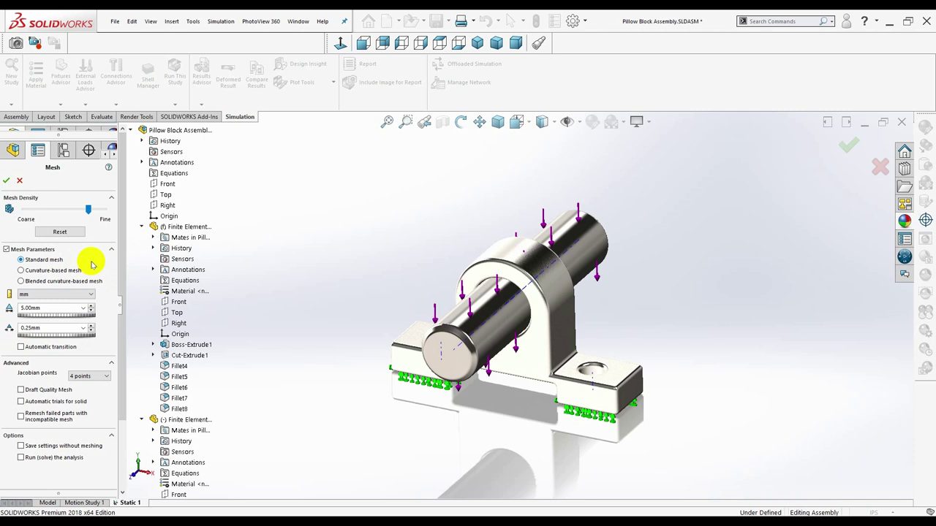
{"action": "left_click", "coordinate": [7, 181]}
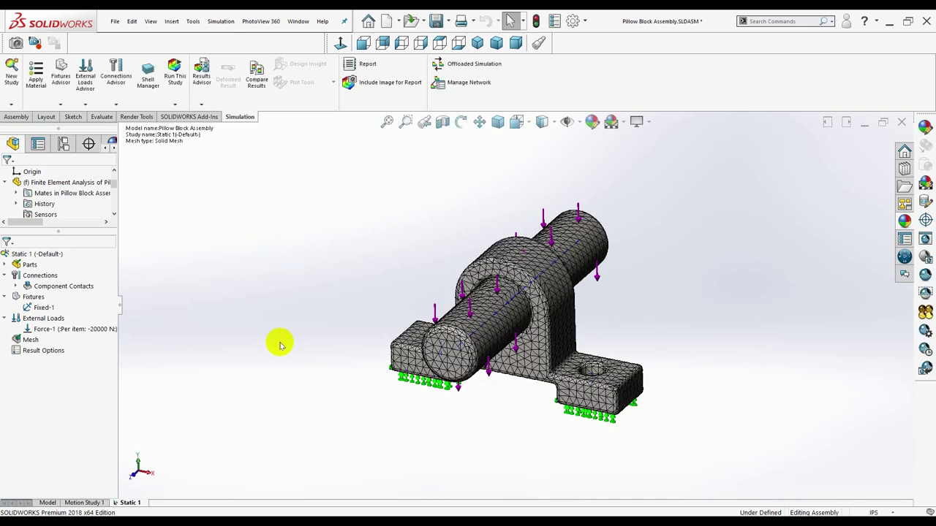
- Inspect the meshed pillow block assembly and show it in Isometric view
{"action": "mouse_move", "coordinate": [278, 340]}
{"action": "middle_mouse_down"}
{"action": "mouse_move", "coordinate": [253, 302]}
{"action": "mouse_move", "coordinate": [267, 320]}
{"action": "middle_mouse_up"}
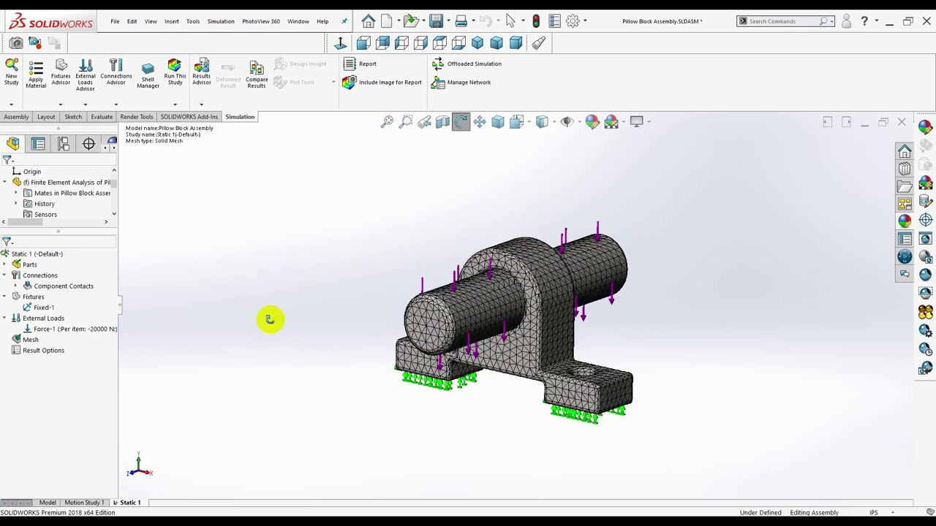
{"action": "left_click", "coordinate": [481, 43]}
{"action": "left_click", "coordinate": [481, 43]}
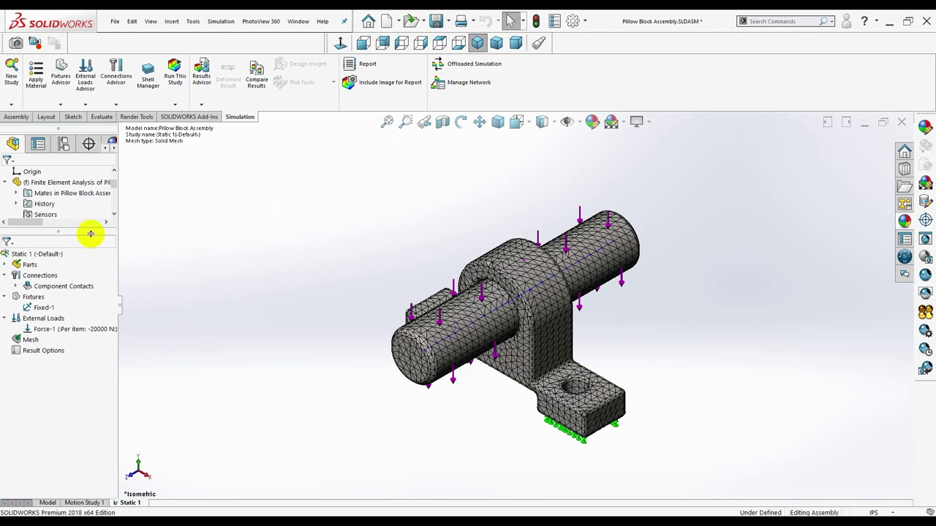
{"action": "right_click", "coordinate": [22, 252]}
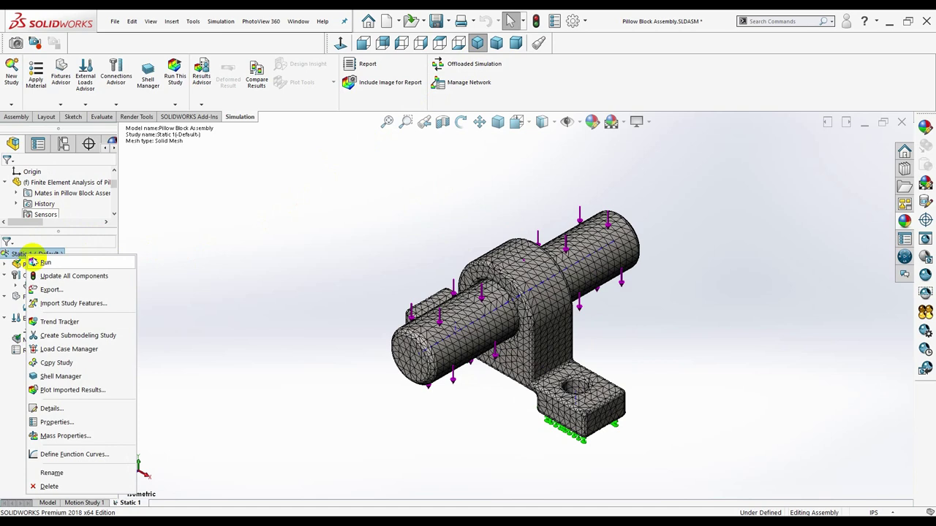
- Run the Static 1 analysis to produce stress, displacement and strain results
{"action": "left_click", "coordinate": [33, 262]}
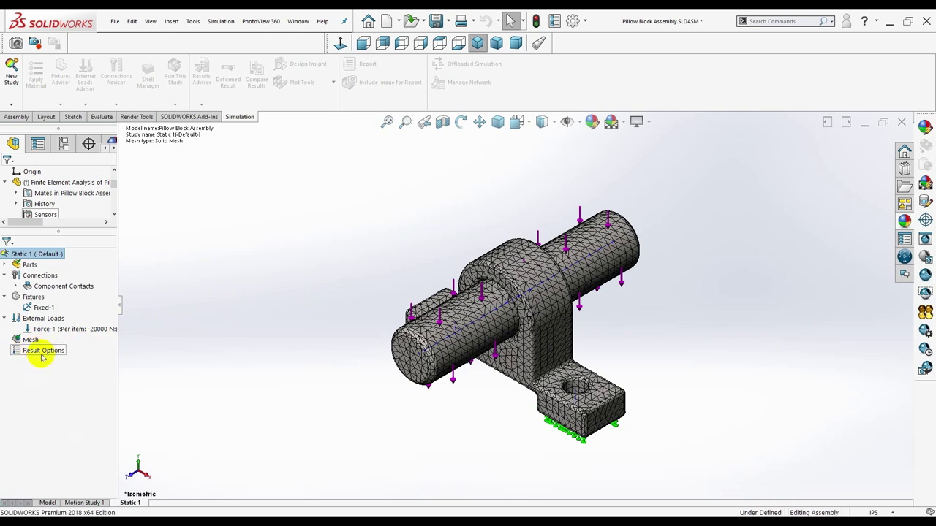
{"action": "right_click", "coordinate": [42, 352]}
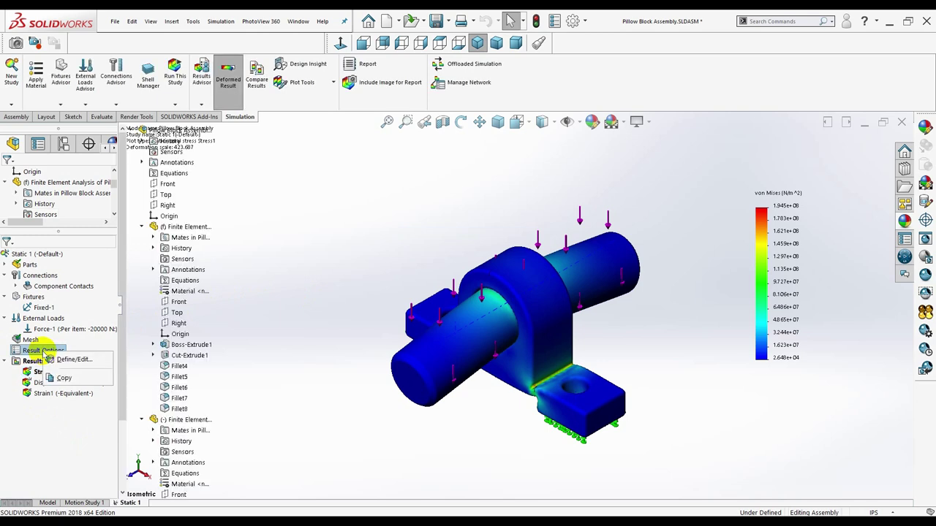
- Select the von Mises stress plot and show it in trimetric orientation, shaded with edges
{"action": "left_click", "coordinate": [264, 354]}
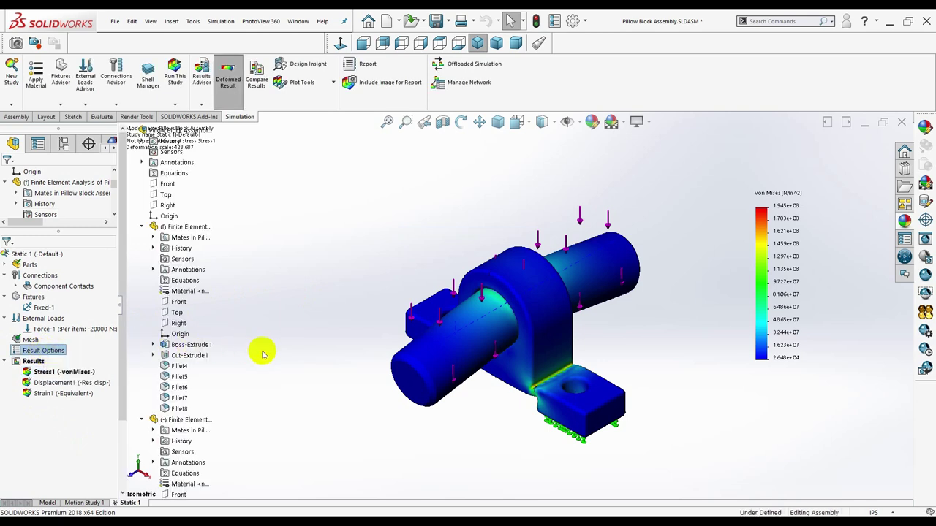
{"action": "left_click", "coordinate": [37, 373]}
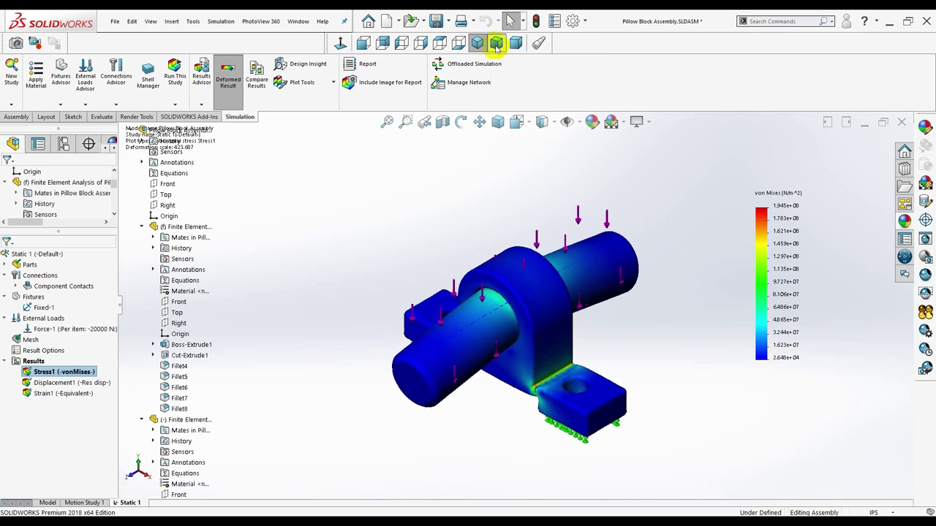
{"action": "left_click", "coordinate": [497, 44]}
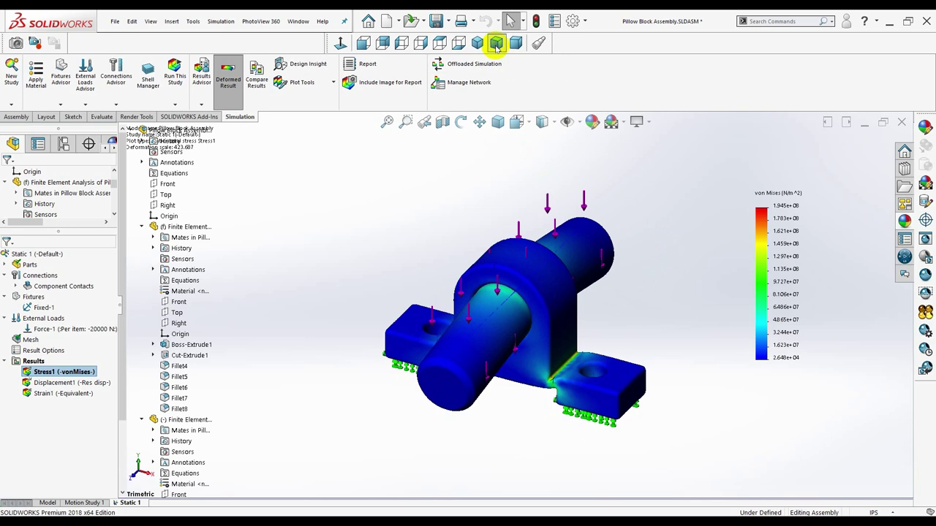
{"action": "left_click", "coordinate": [496, 44]}
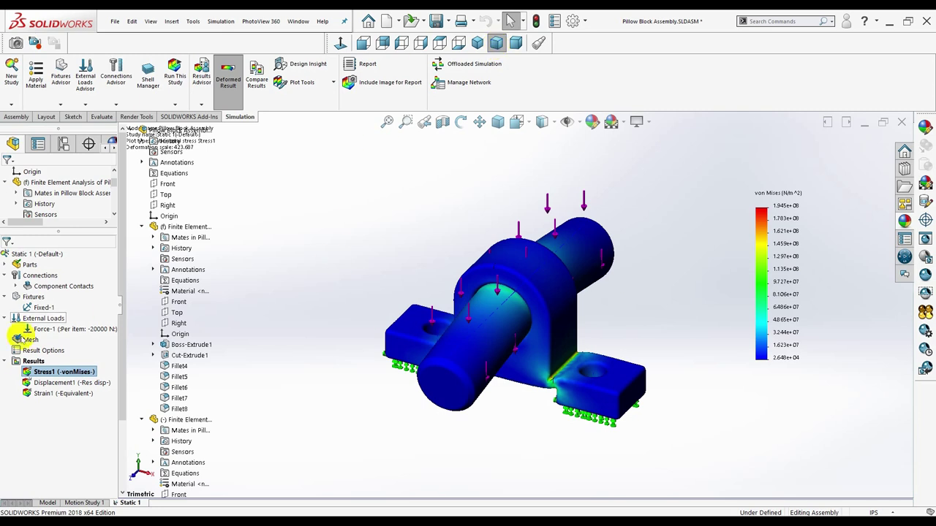
- Browse the context actions of the stress plot, the Results folder and the displacement result
{"action": "left_click", "coordinate": [48, 372]}
{"action": "right_click", "coordinate": [48, 373]}
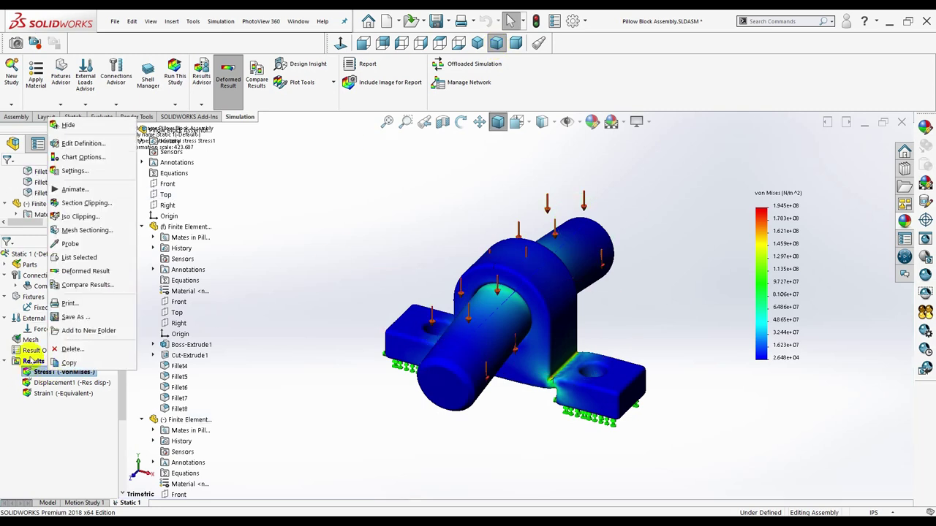
{"action": "right_click", "coordinate": [32, 361]}
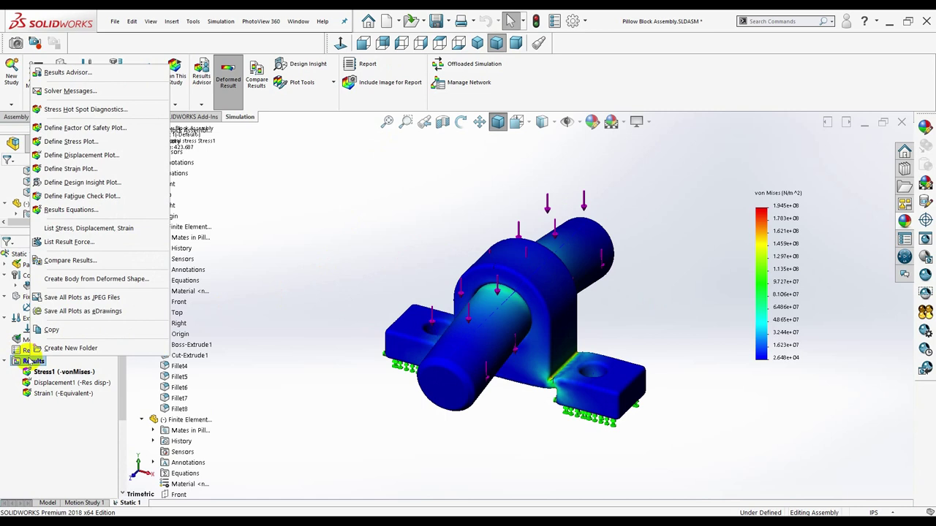
{"action": "left_click", "coordinate": [285, 371]}
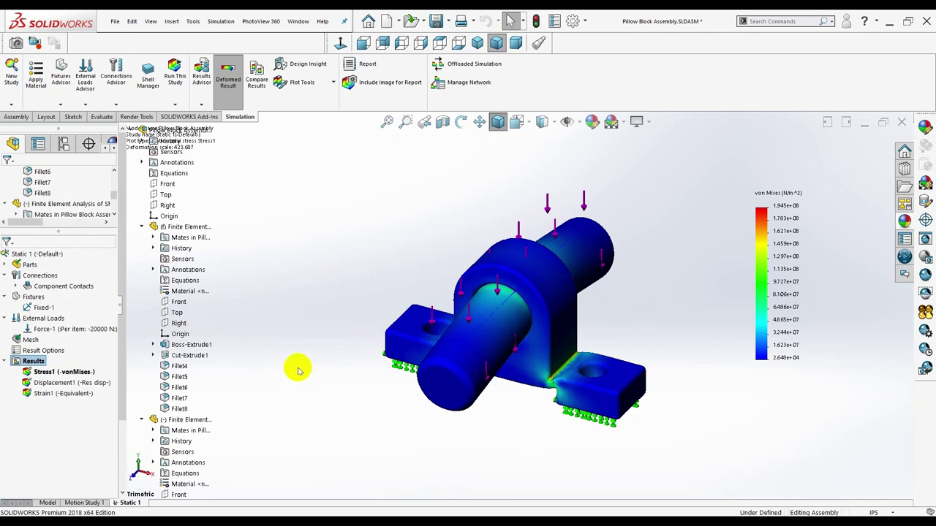
{"action": "right_click", "coordinate": [54, 372]}
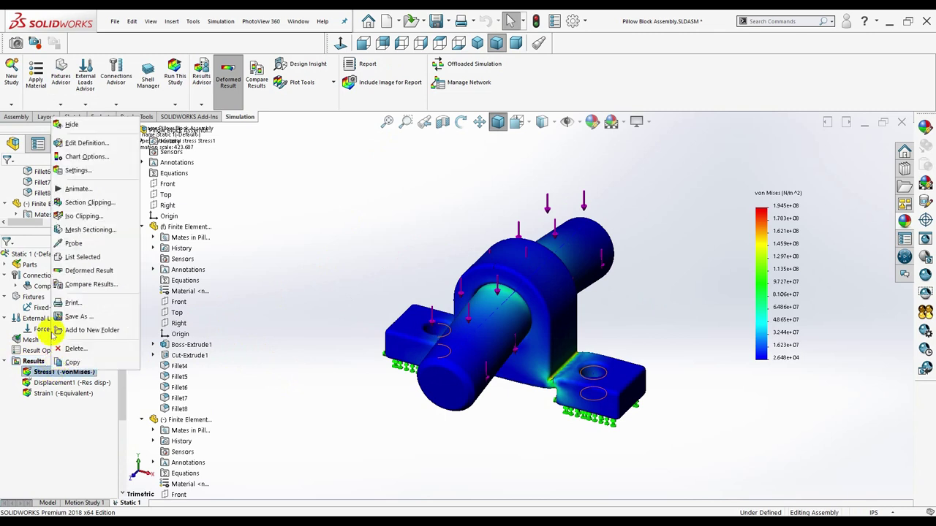
{"action": "left_click", "coordinate": [38, 375]}
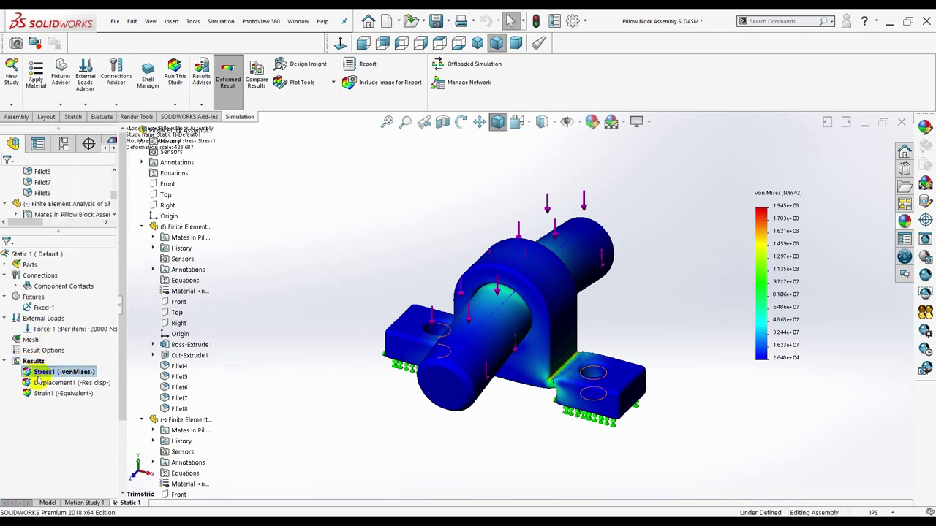
{"action": "left_click", "coordinate": [44, 381]}
{"action": "right_click", "coordinate": [48, 384]}
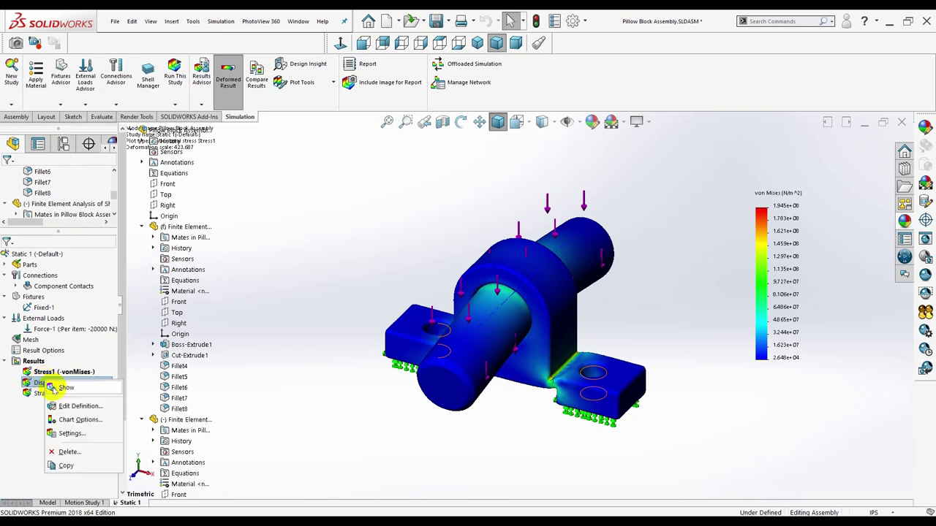
{"action": "key", "text": "Escape"}
{"action": "double_click", "coordinate": [53, 384]}
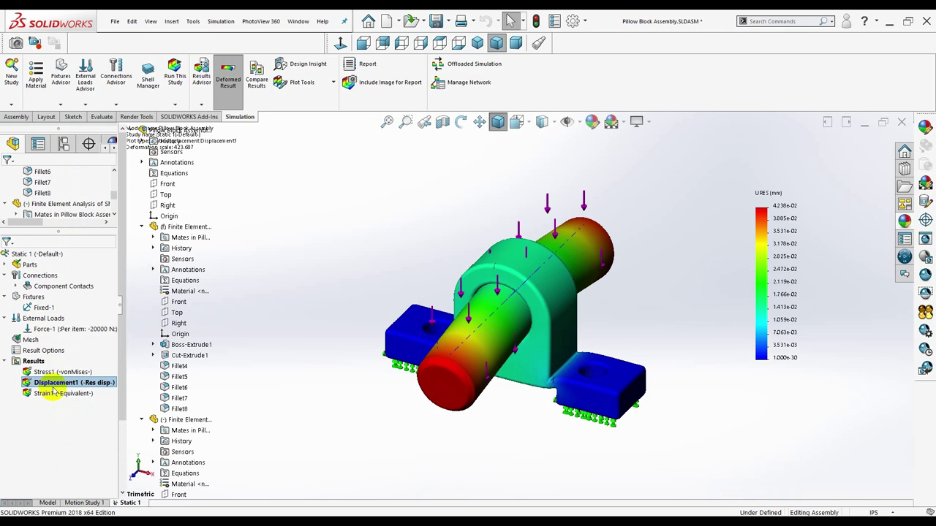
{"action": "left_click", "coordinate": [39, 395]}
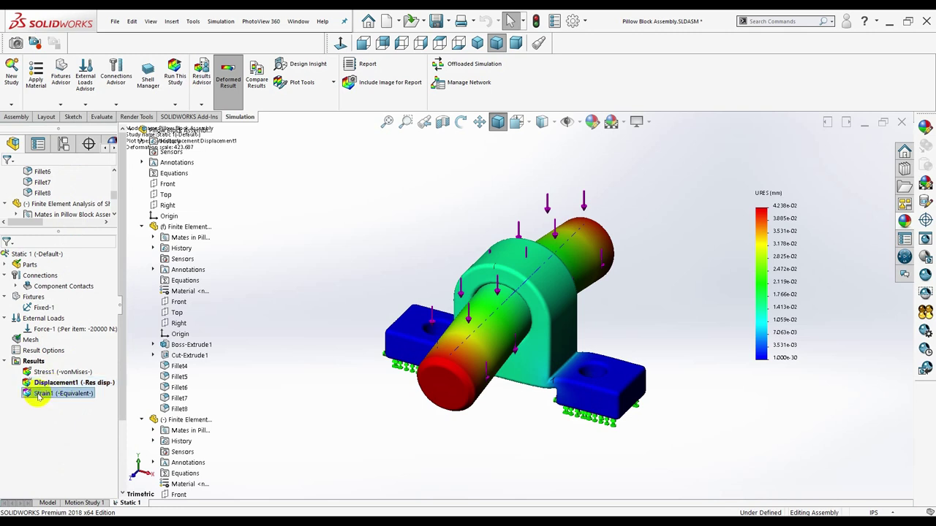
{"action": "right_click", "coordinate": [38, 395]}
{"action": "left_click", "coordinate": [49, 404]}
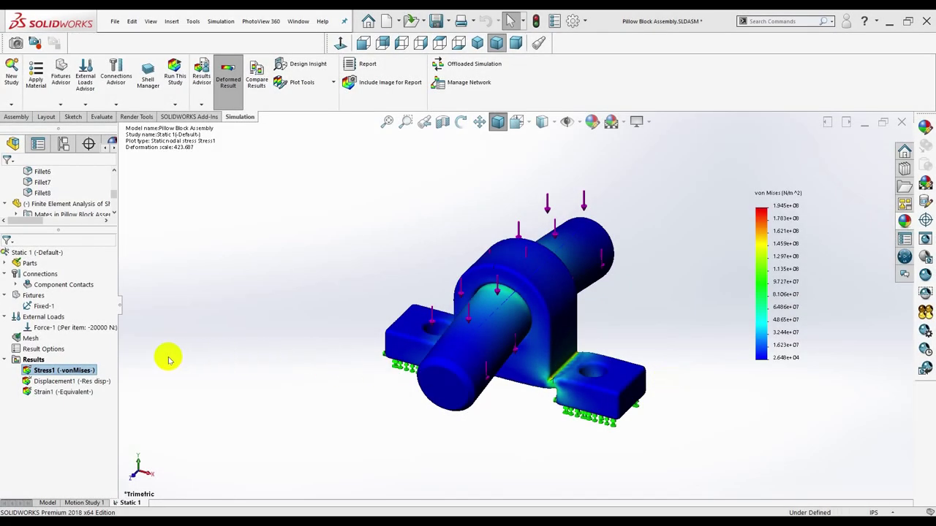
{"action": "left_click", "coordinate": [102, 370]}
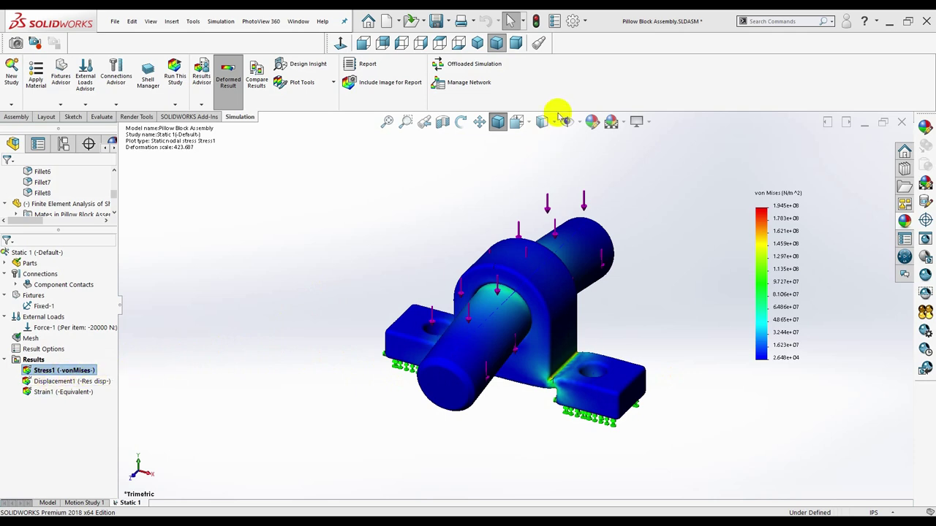
- Cycle the isometric, trimetric and dimetric views, then show Displacement1 and cycle them again
{"action": "left_click", "coordinate": [477, 45]}
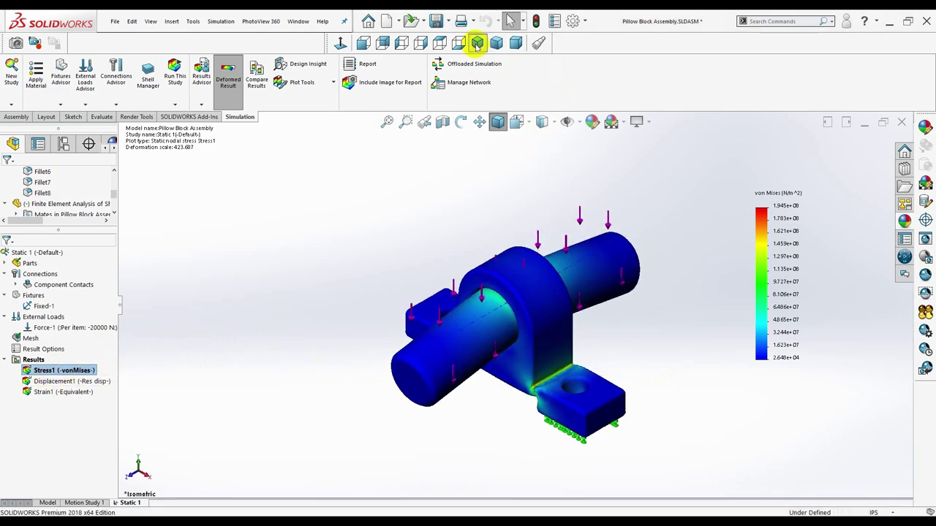
{"action": "left_click", "coordinate": [497, 44]}
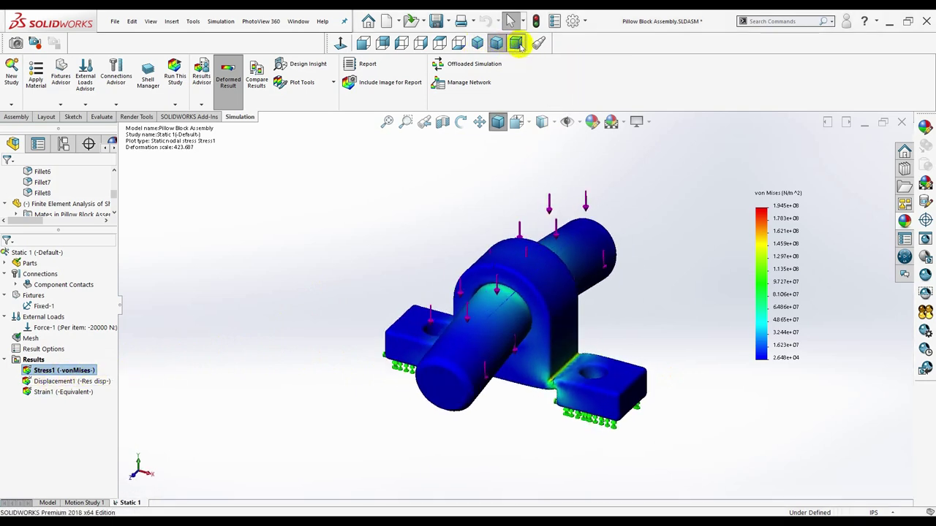
{"action": "left_click", "coordinate": [515, 42]}
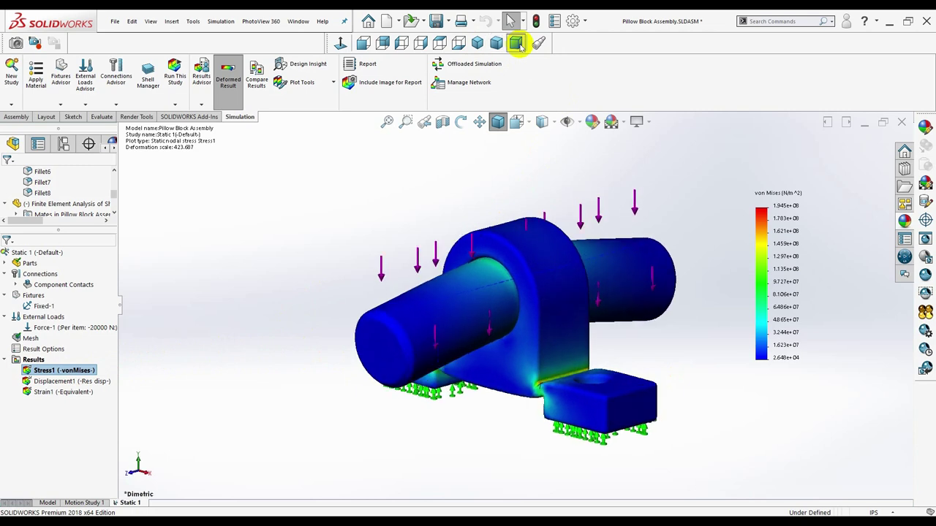
{"action": "right_click", "coordinate": [53, 381]}
{"action": "left_click", "coordinate": [71, 386]}
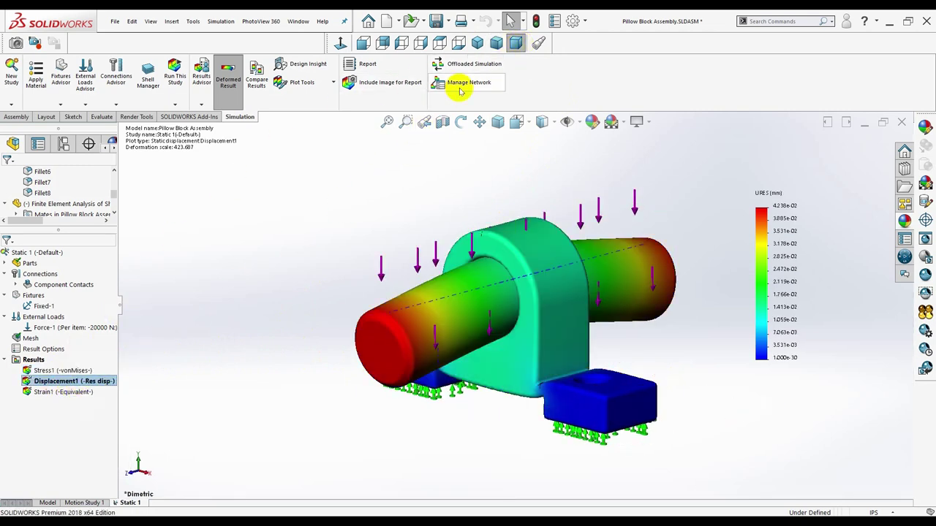
{"action": "left_click", "coordinate": [478, 42]}
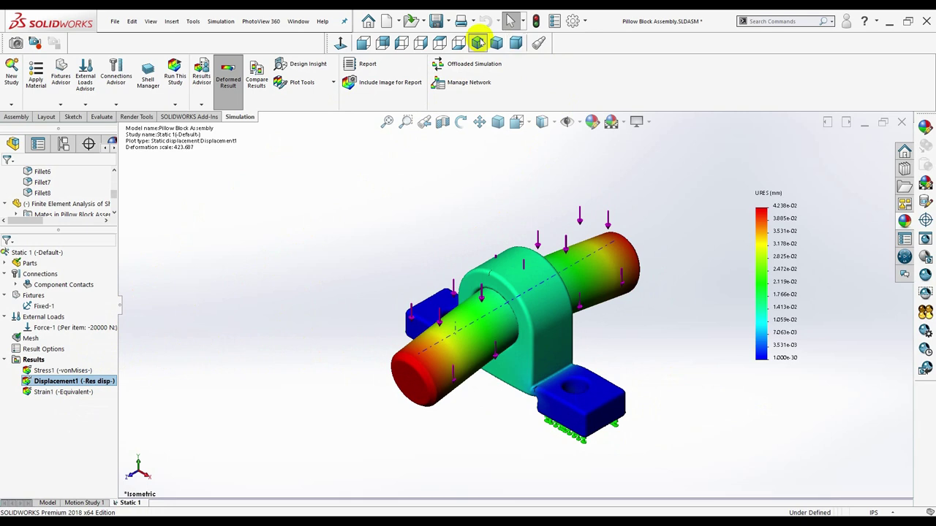
{"action": "left_click", "coordinate": [497, 43]}
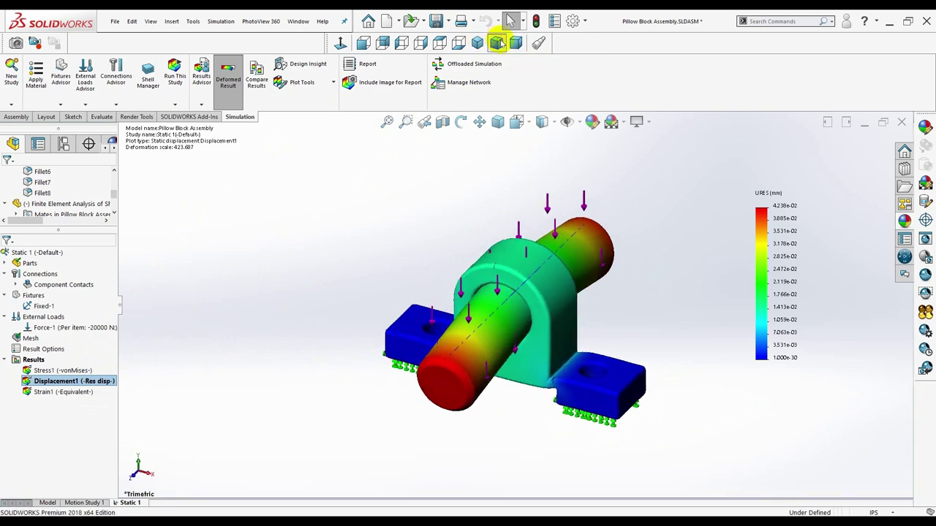
{"action": "left_click", "coordinate": [515, 44]}
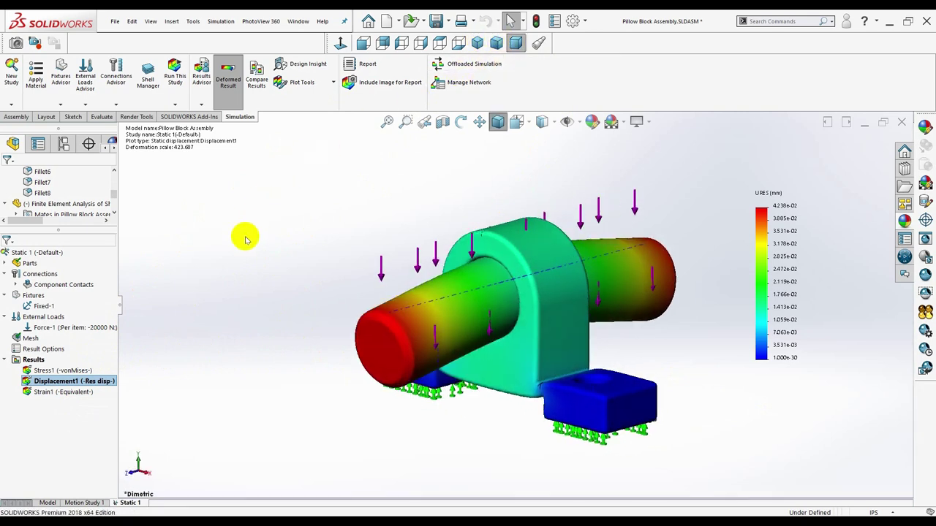
- Show the Strain1 equivalent strain plot and view it from isometric, trimetric and dimetric orientations
{"action": "right_click", "coordinate": [62, 397]}
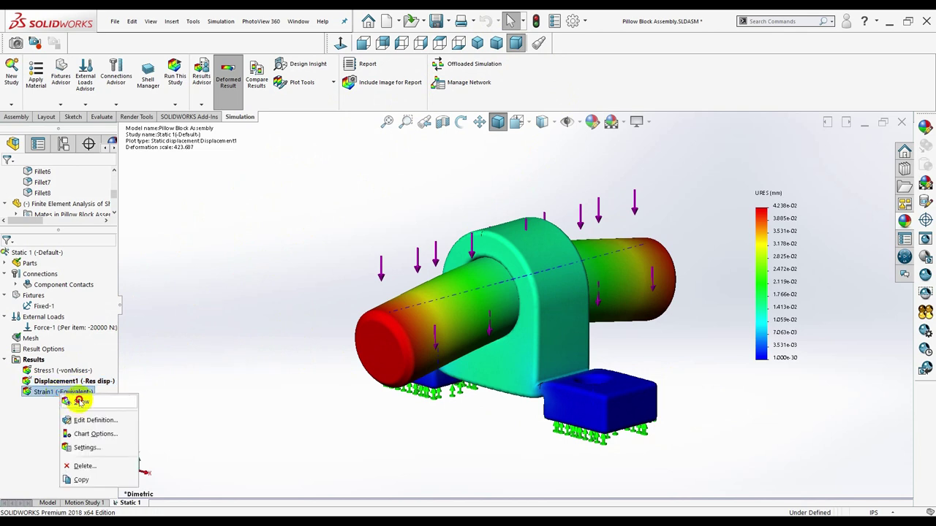
{"action": "left_click", "coordinate": [69, 400]}
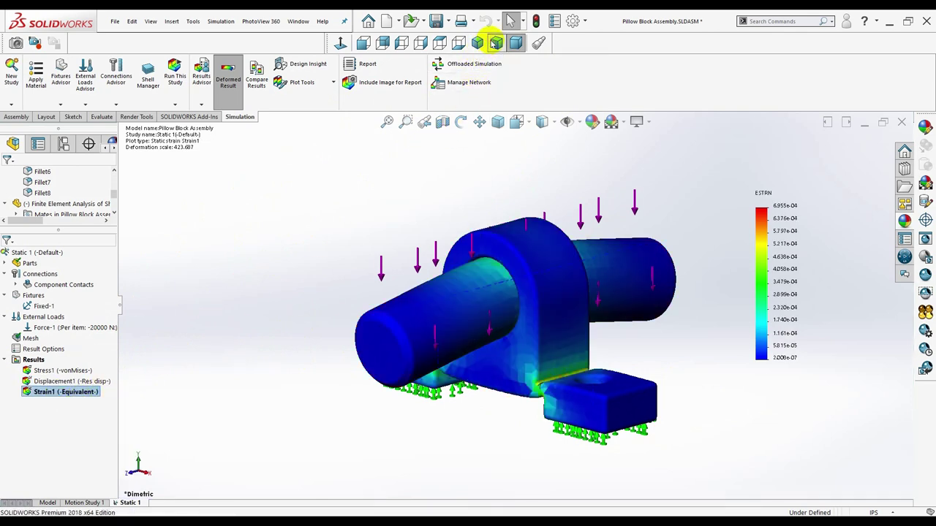
{"action": "left_click", "coordinate": [477, 44]}
{"action": "left_click", "coordinate": [478, 44]}
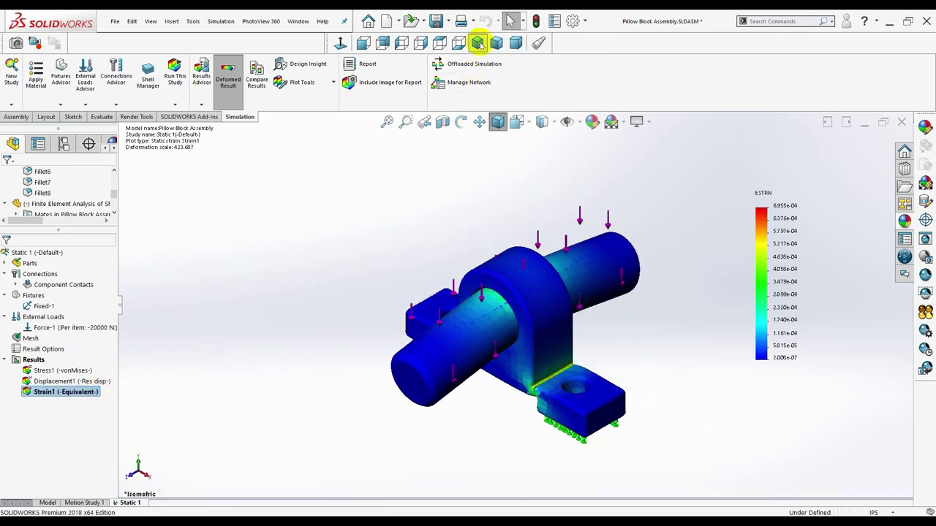
{"action": "left_click", "coordinate": [517, 44]}
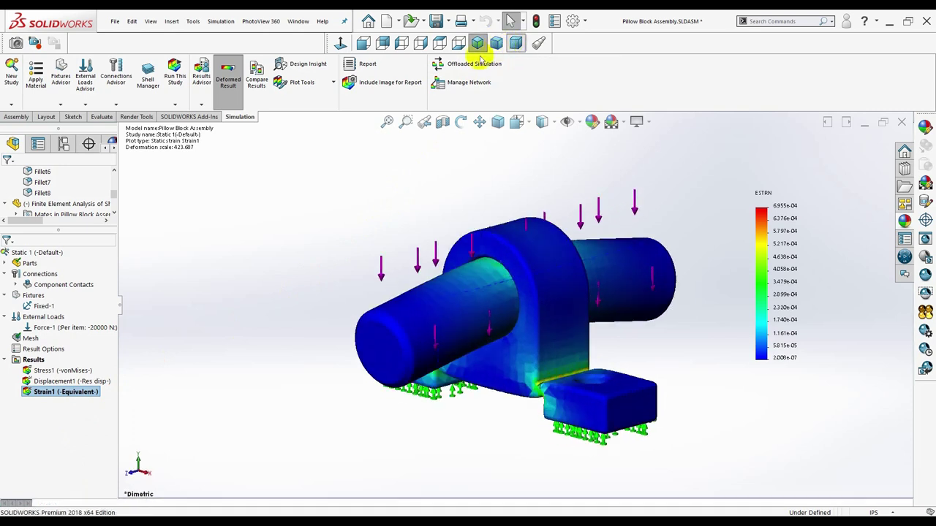
- Display the Stress1 von Mises plot again and bring up the display style choices
{"action": "left_click", "coordinate": [36, 371]}
{"action": "right_click", "coordinate": [41, 371]}
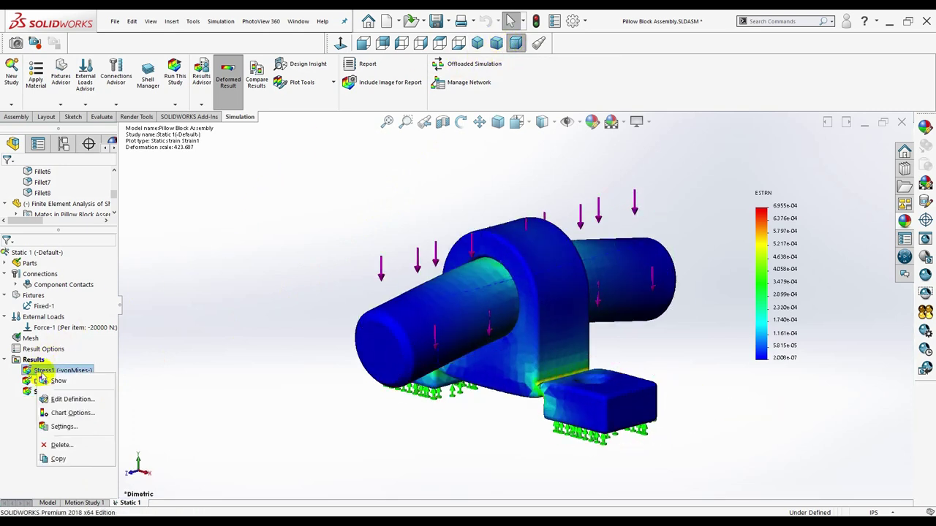
{"action": "left_click", "coordinate": [49, 378]}
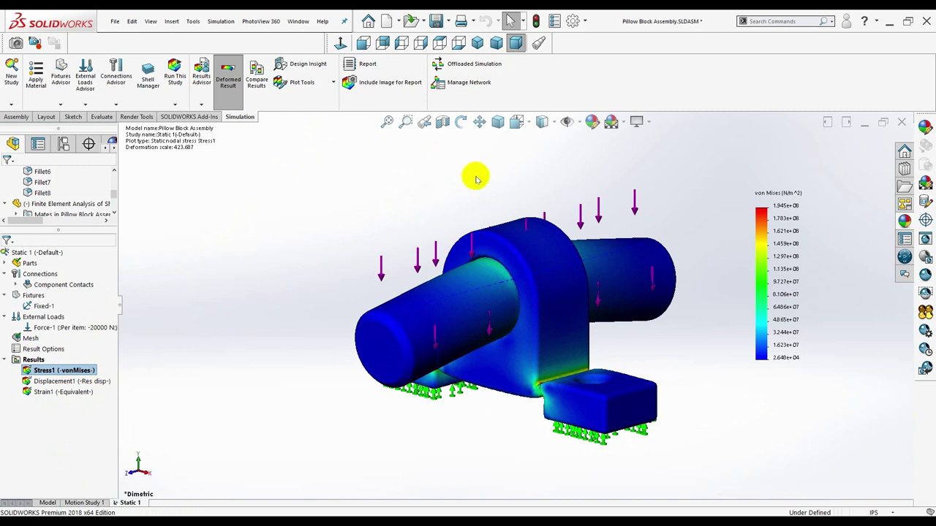
{"action": "left_click", "coordinate": [553, 123]}
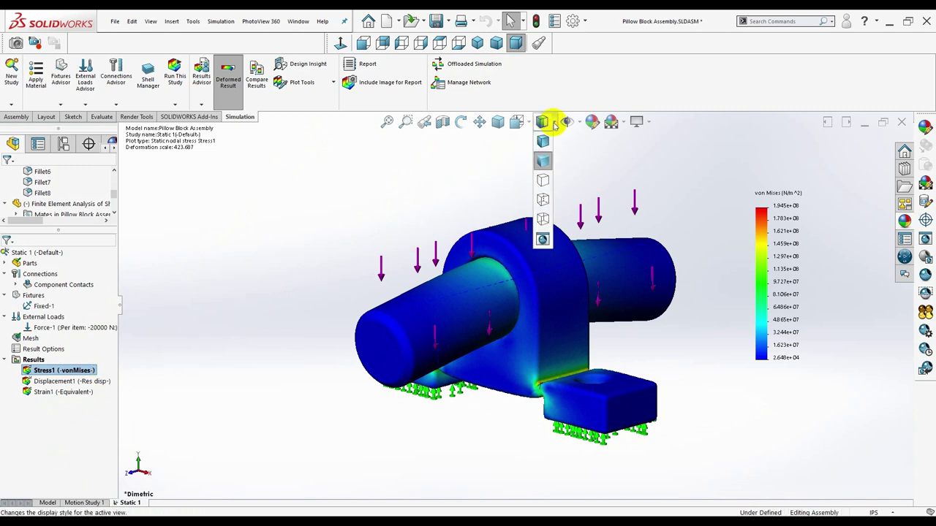